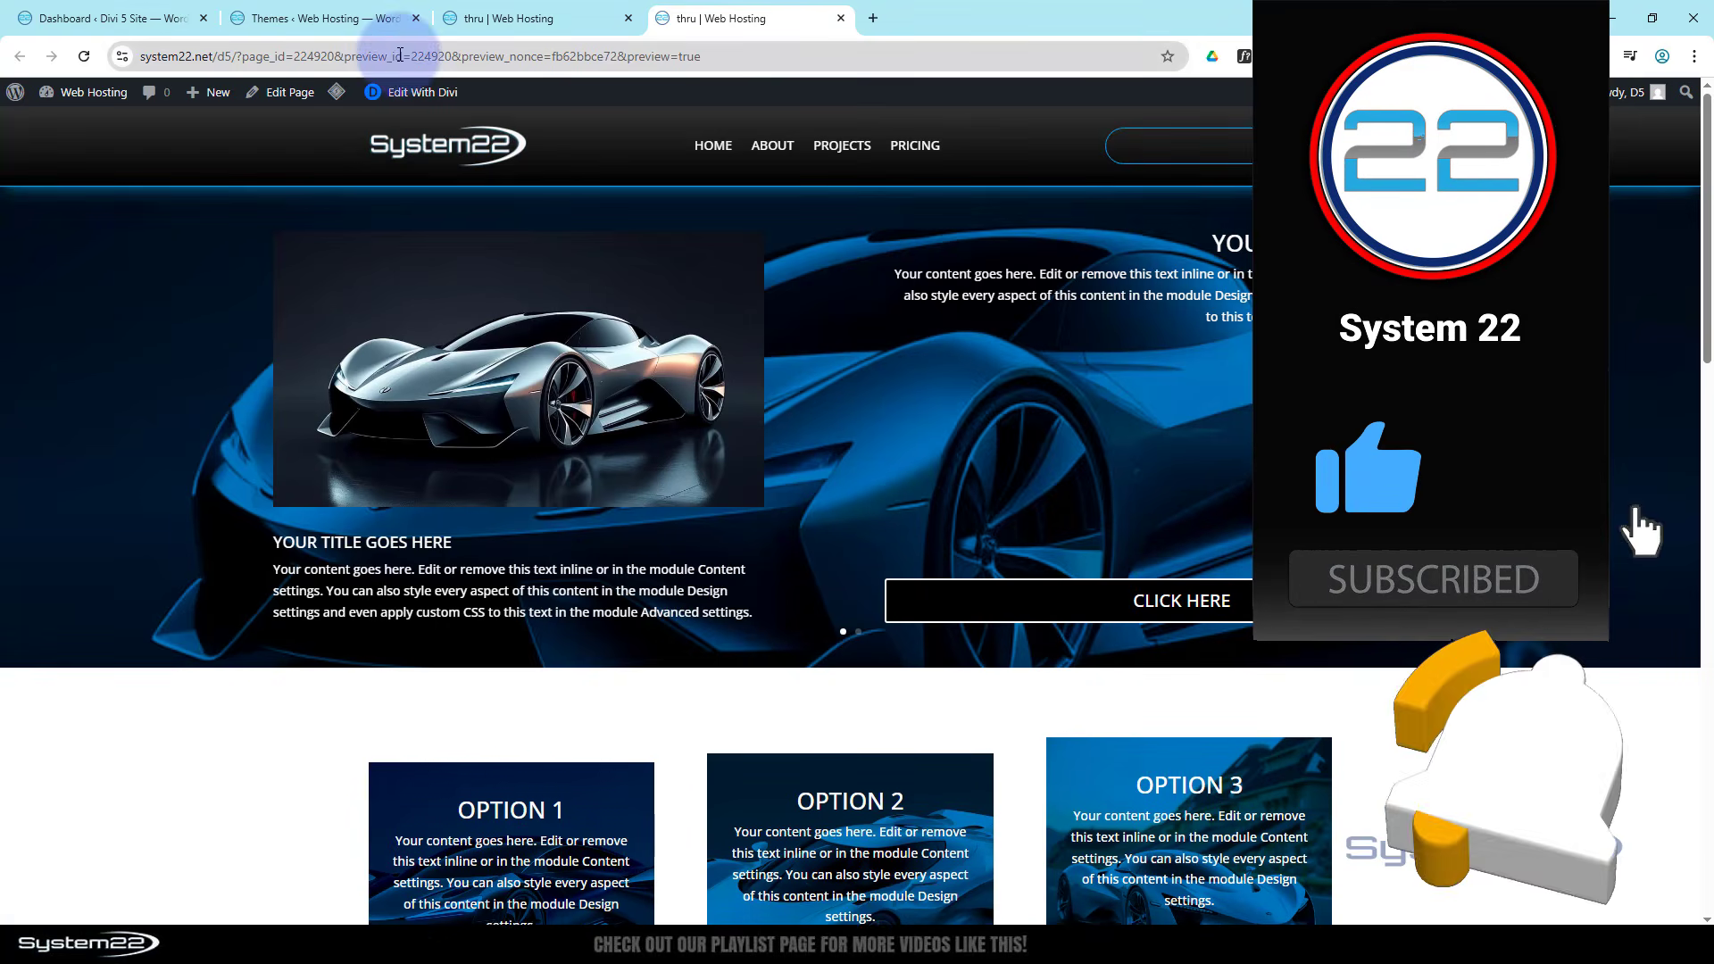
- Open the design settings of the OPTION 1 call to action module on the thru page in the Divi builder
click(335, 21)
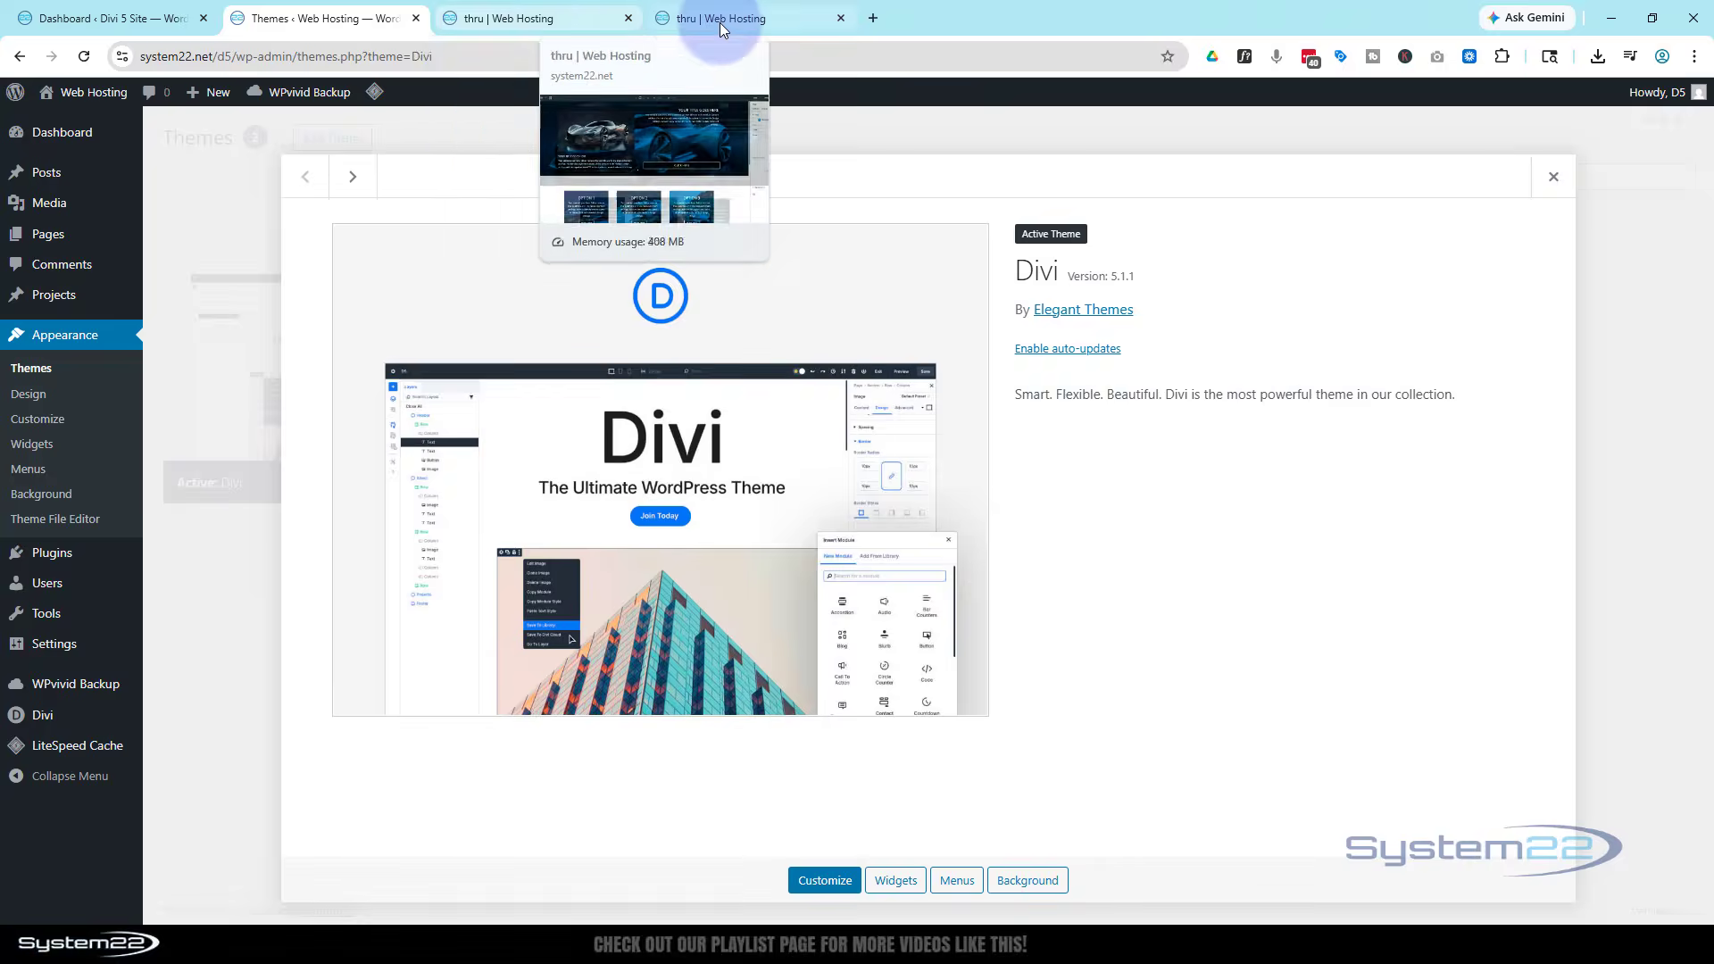
click(563, 18)
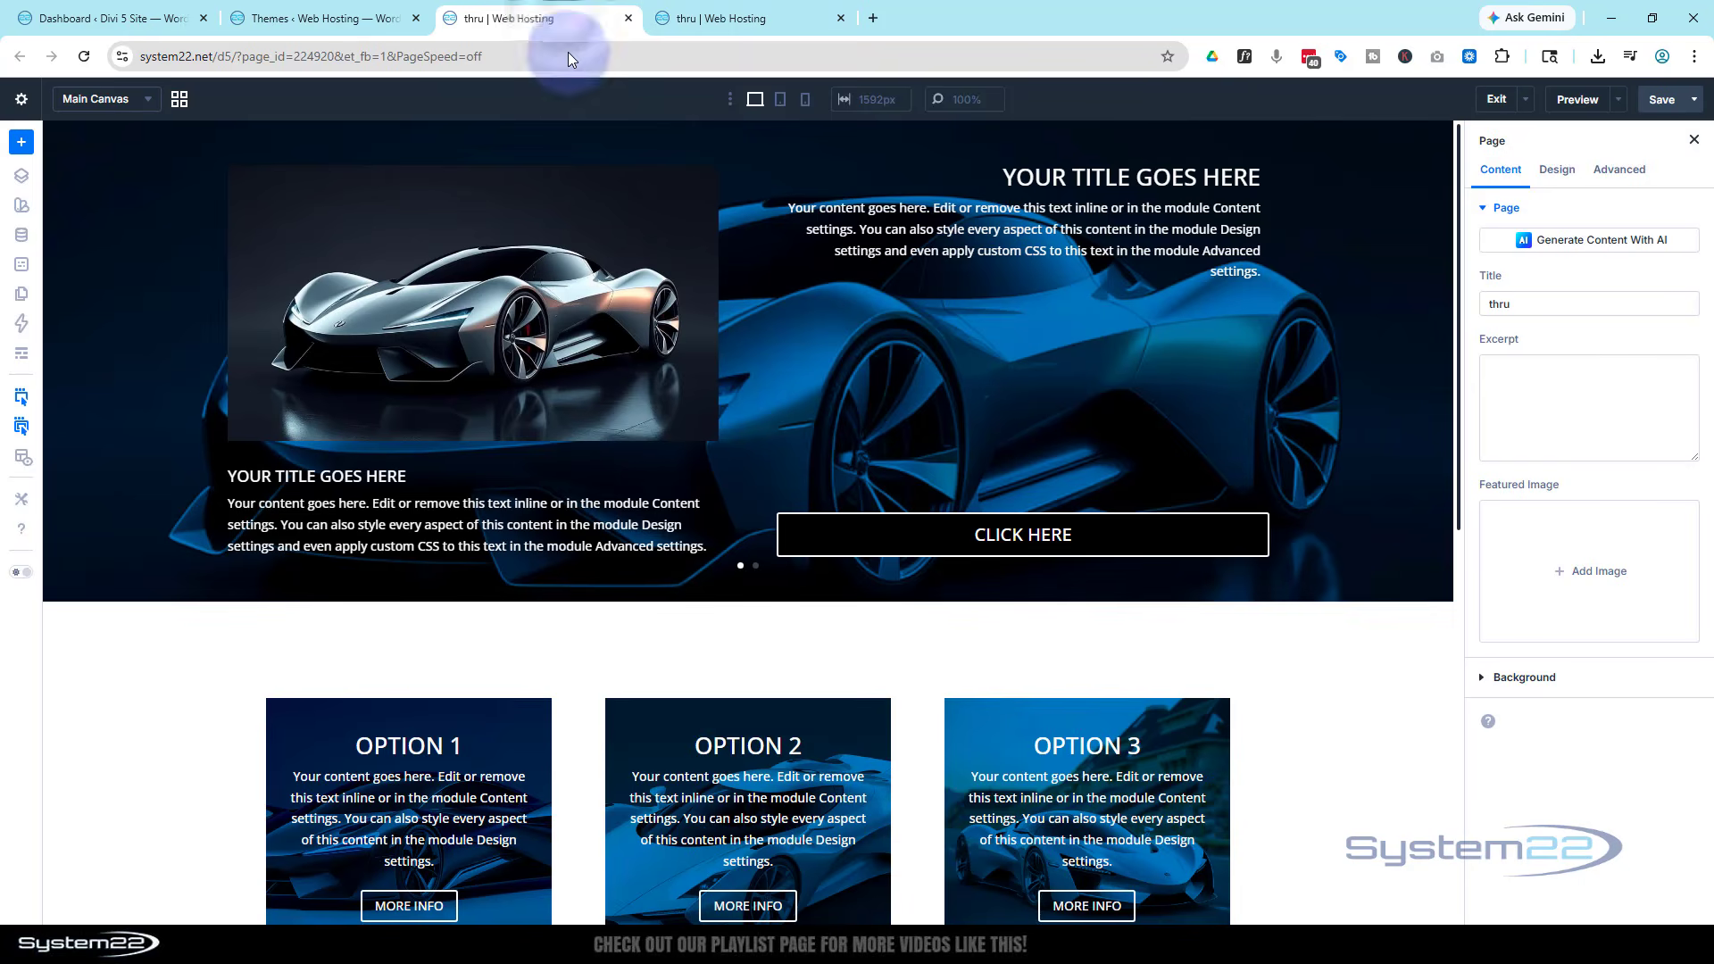
scroll(583, 401, down, 3)
scroll(583, 401, down, 2)
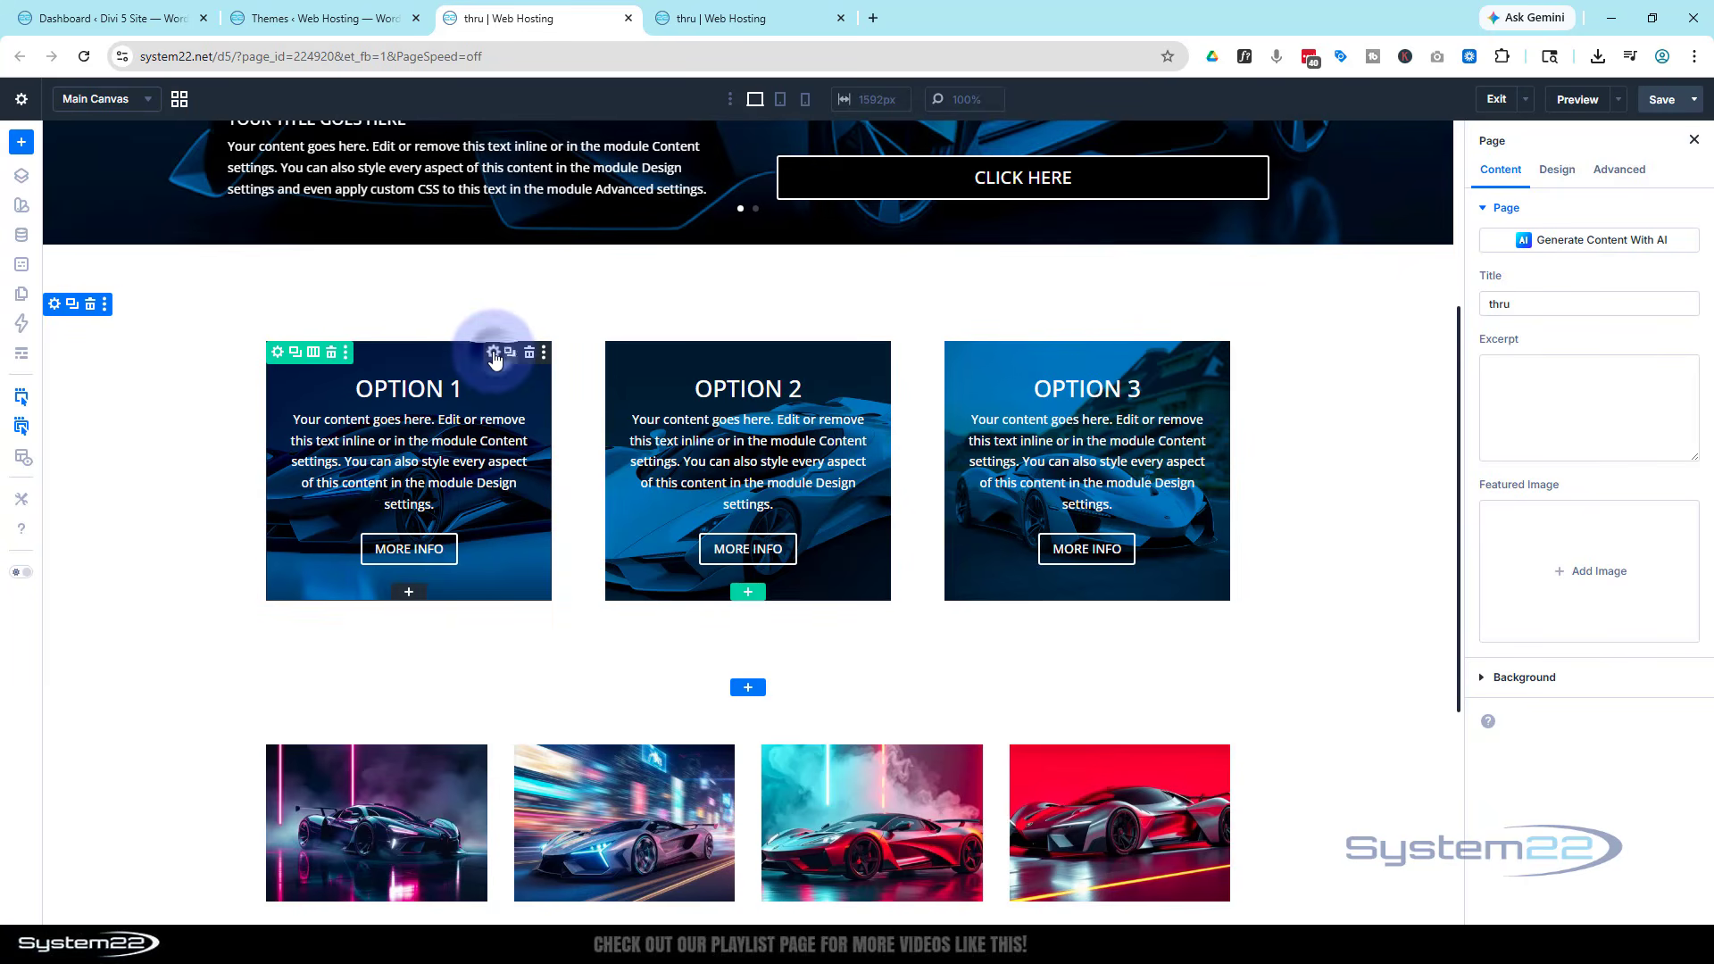
click(493, 354)
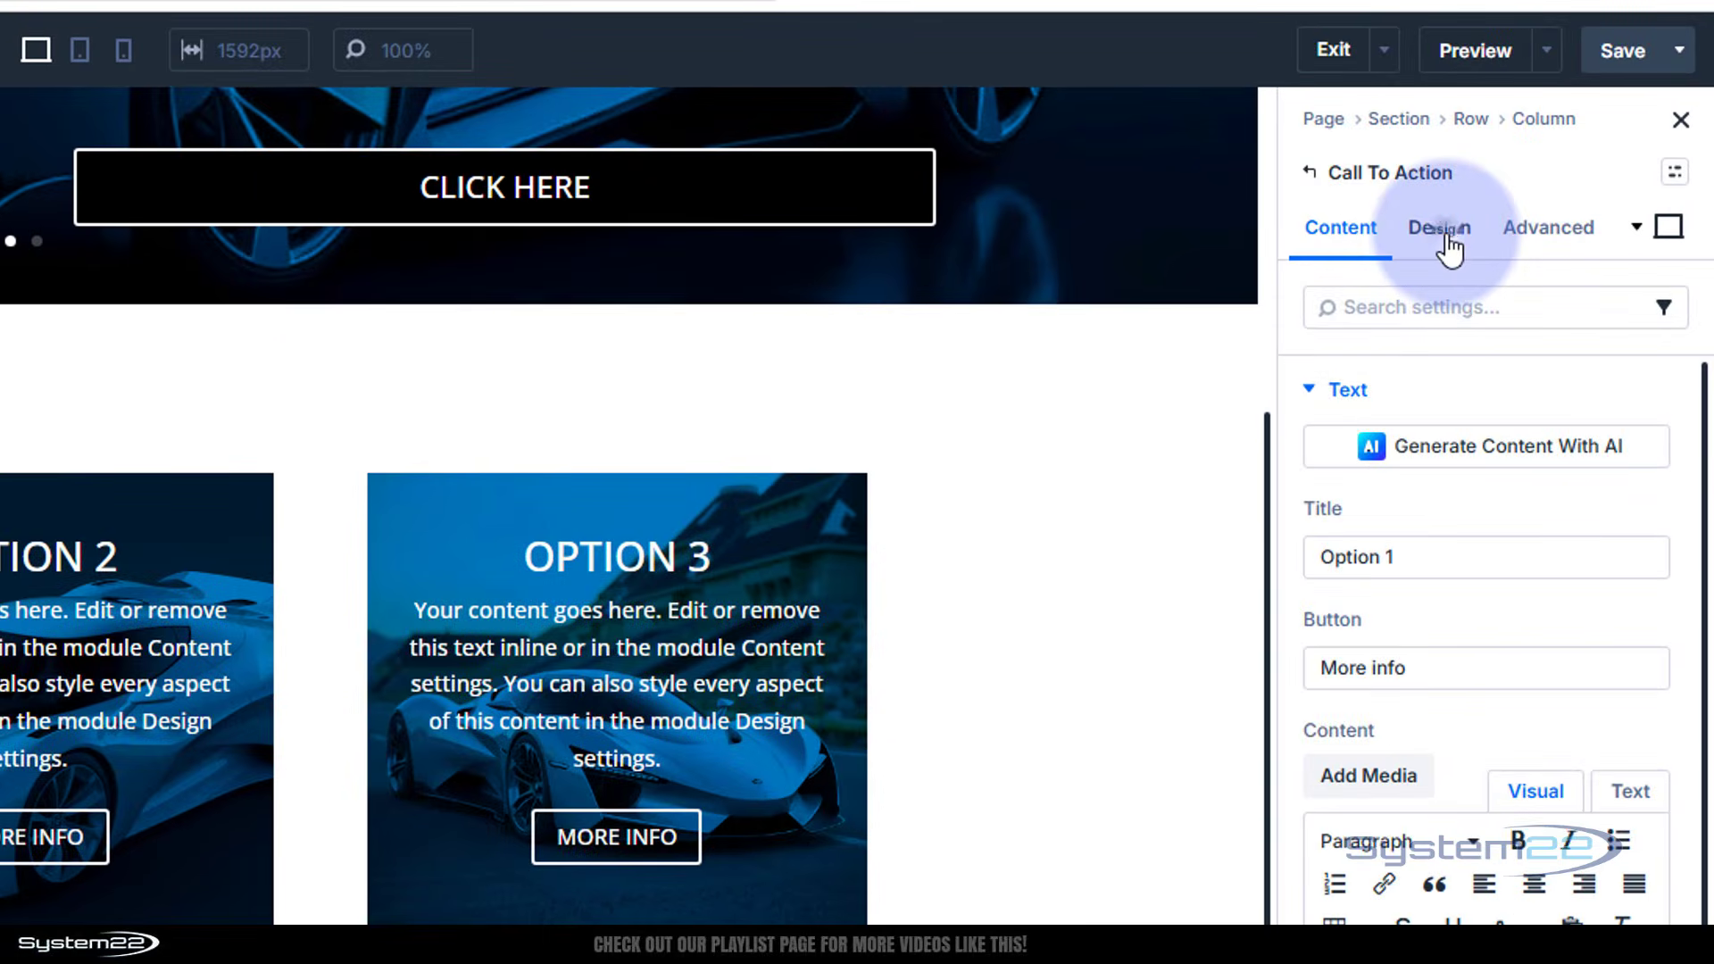
click(1447, 238)
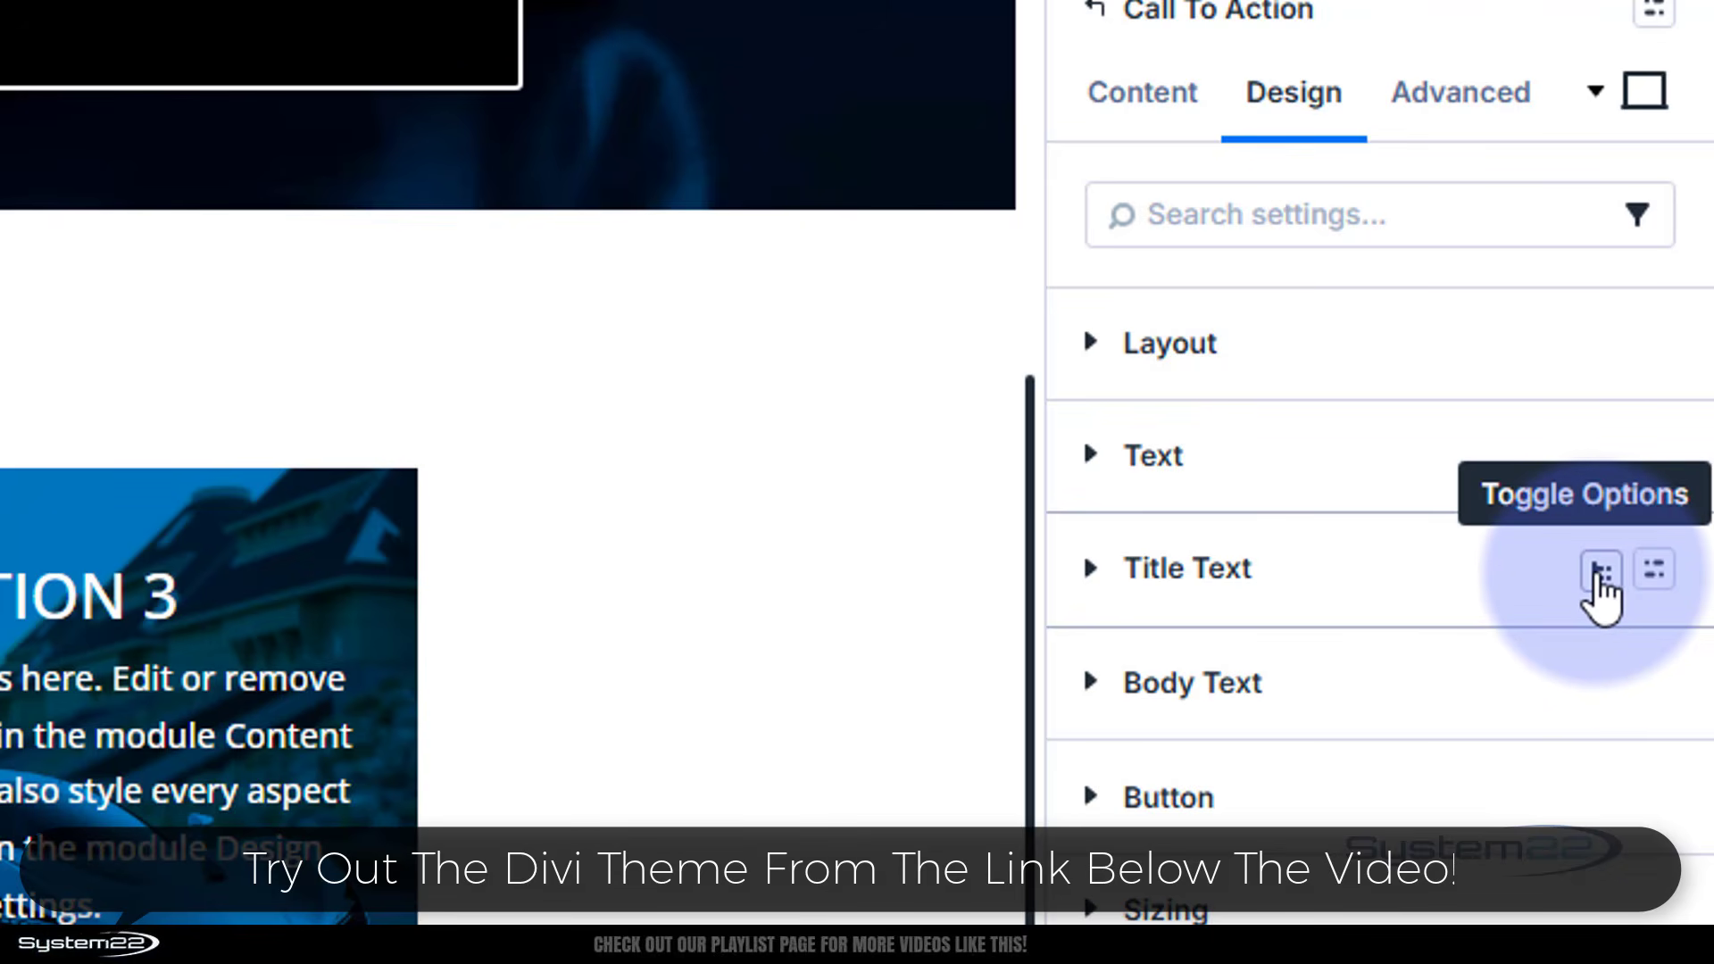
- Enable the Background, Spacing and Border option groups for the module's title text
click(1600, 573)
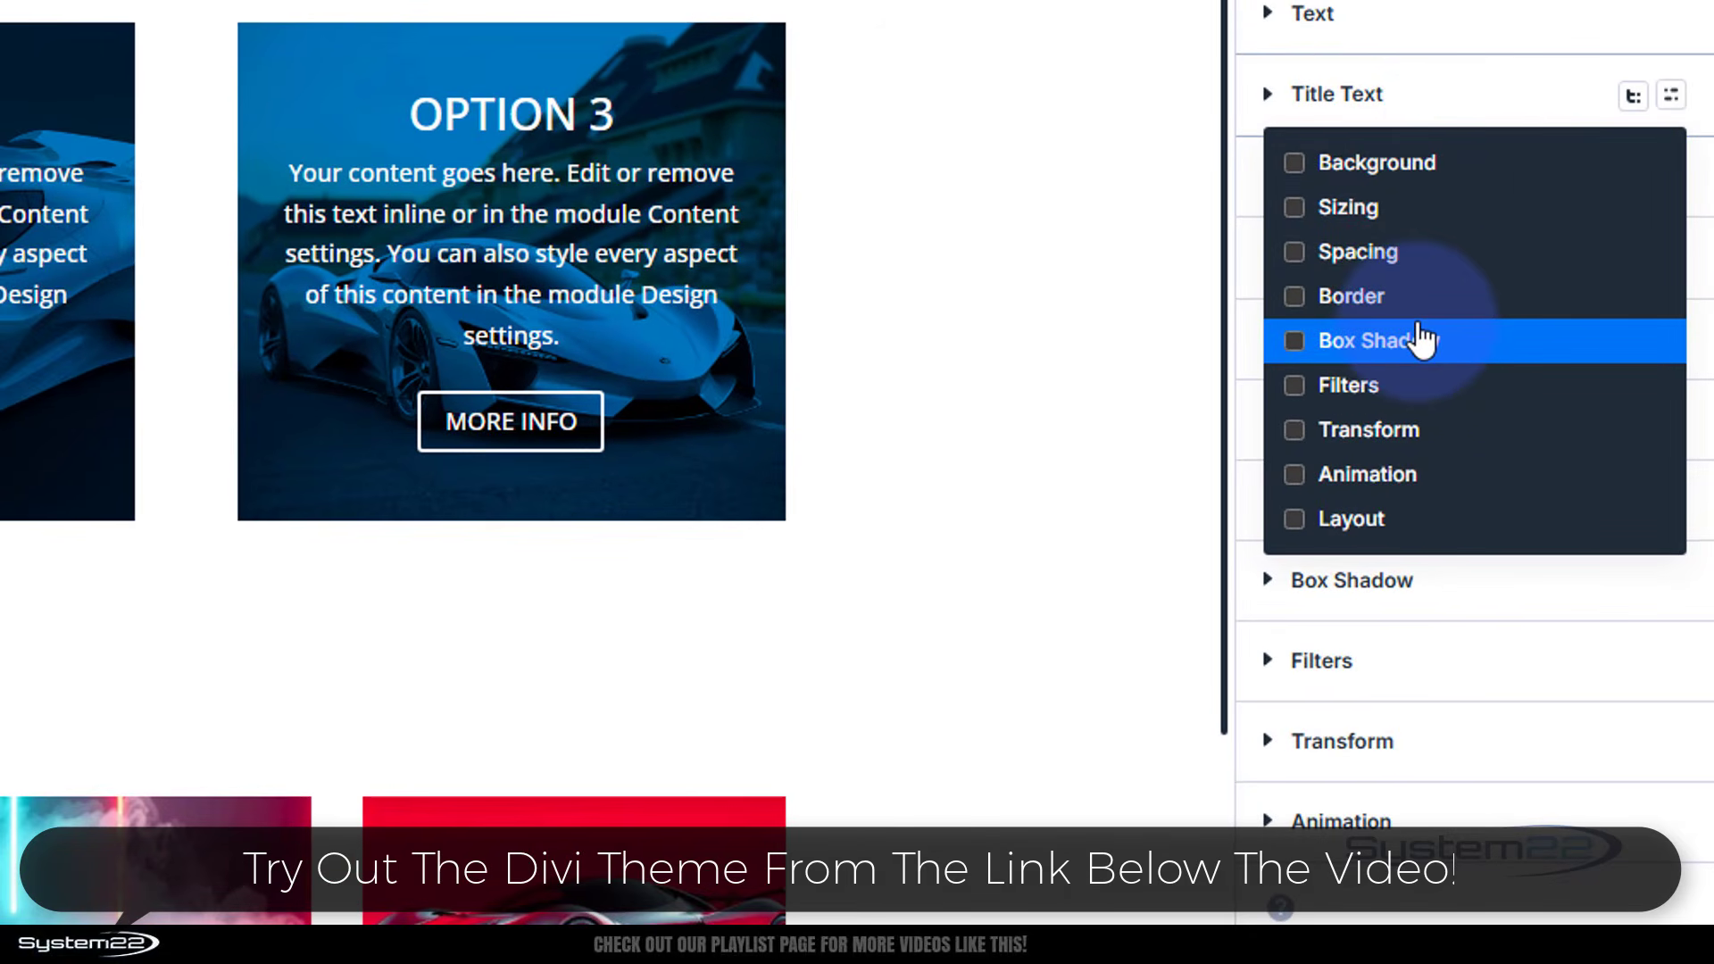
click(1293, 165)
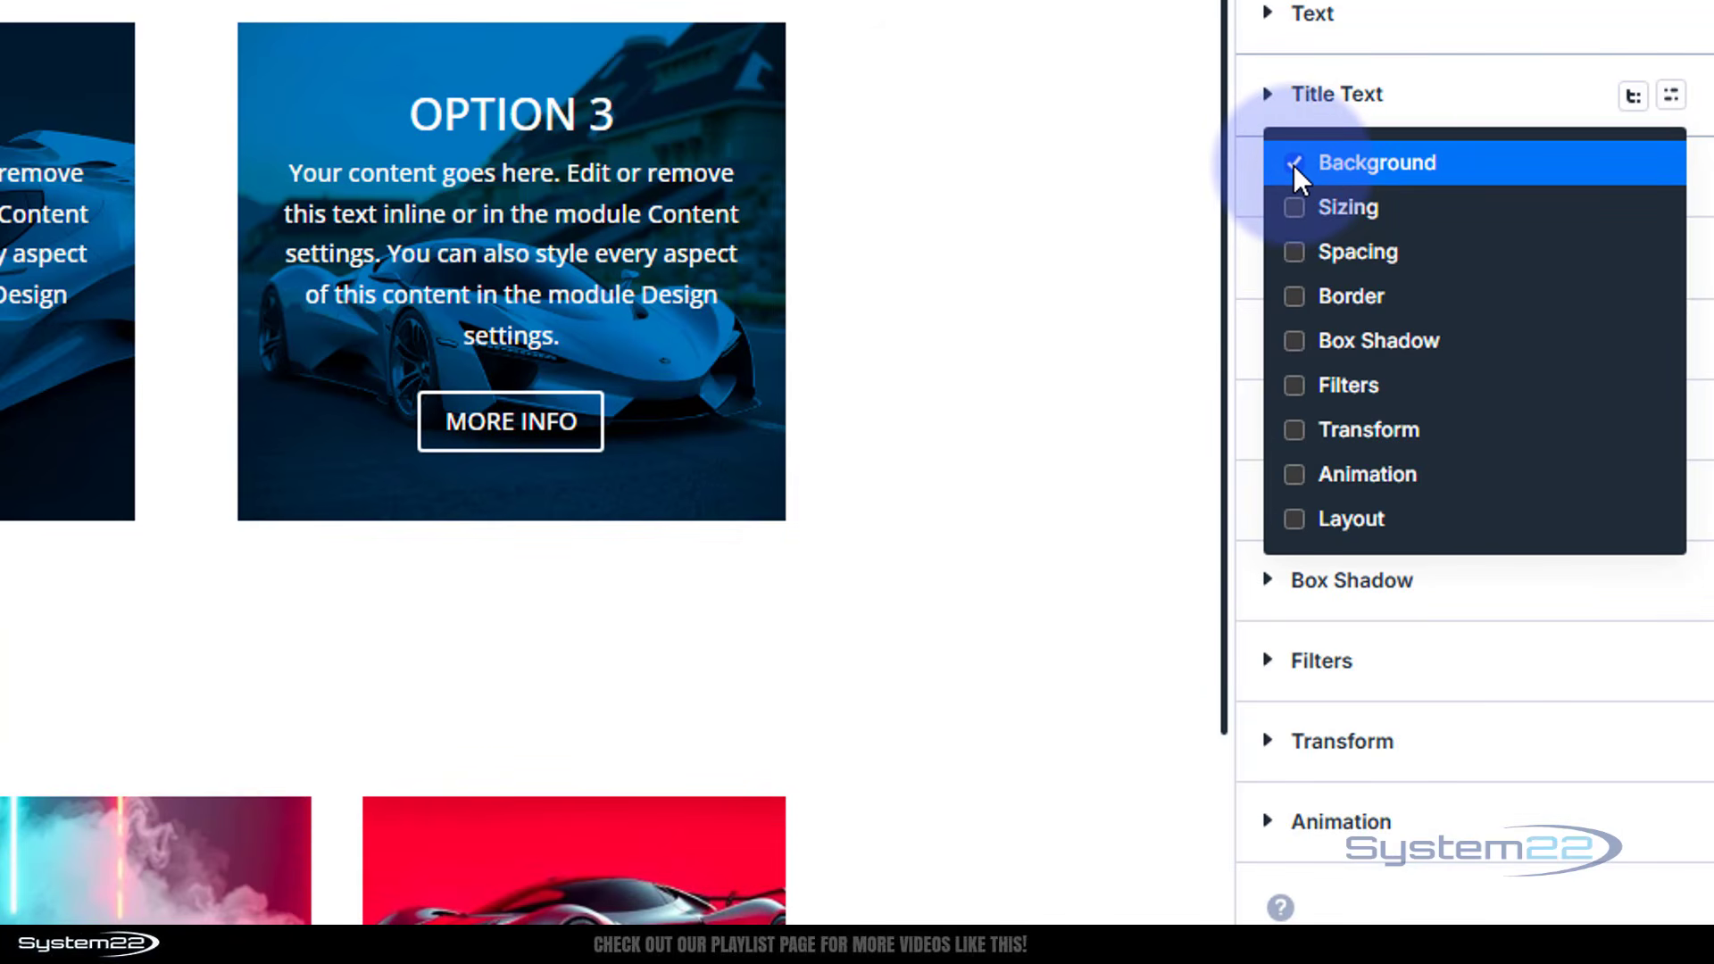
click(1303, 253)
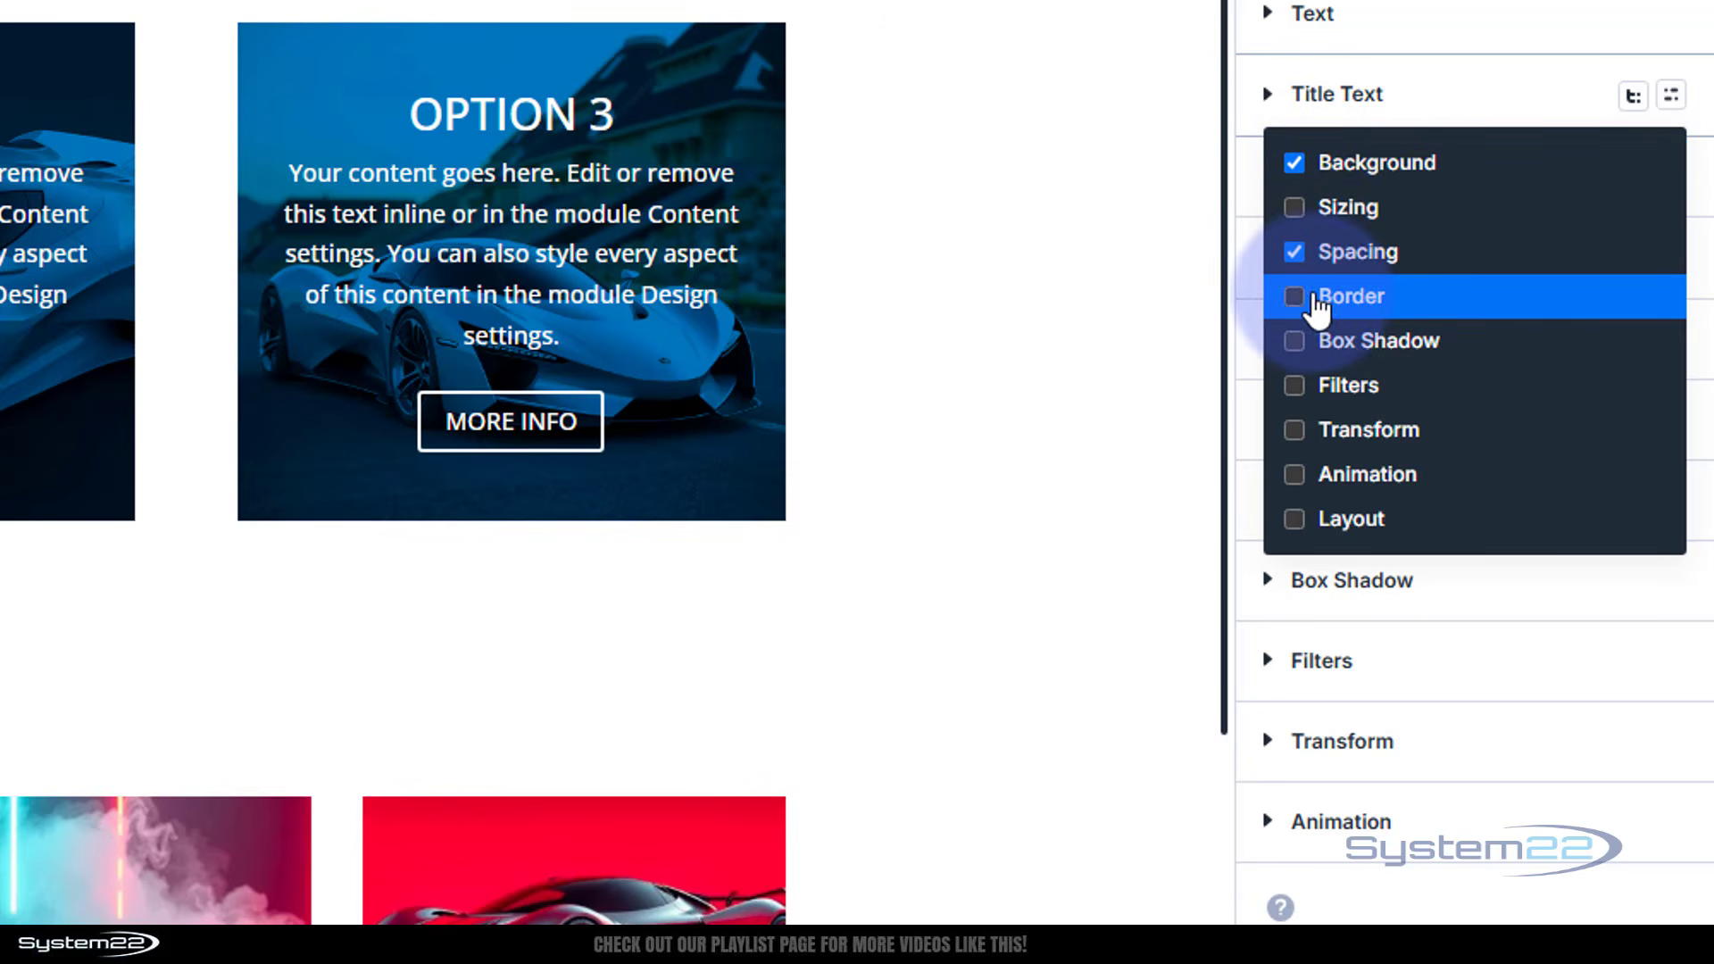
click(1296, 296)
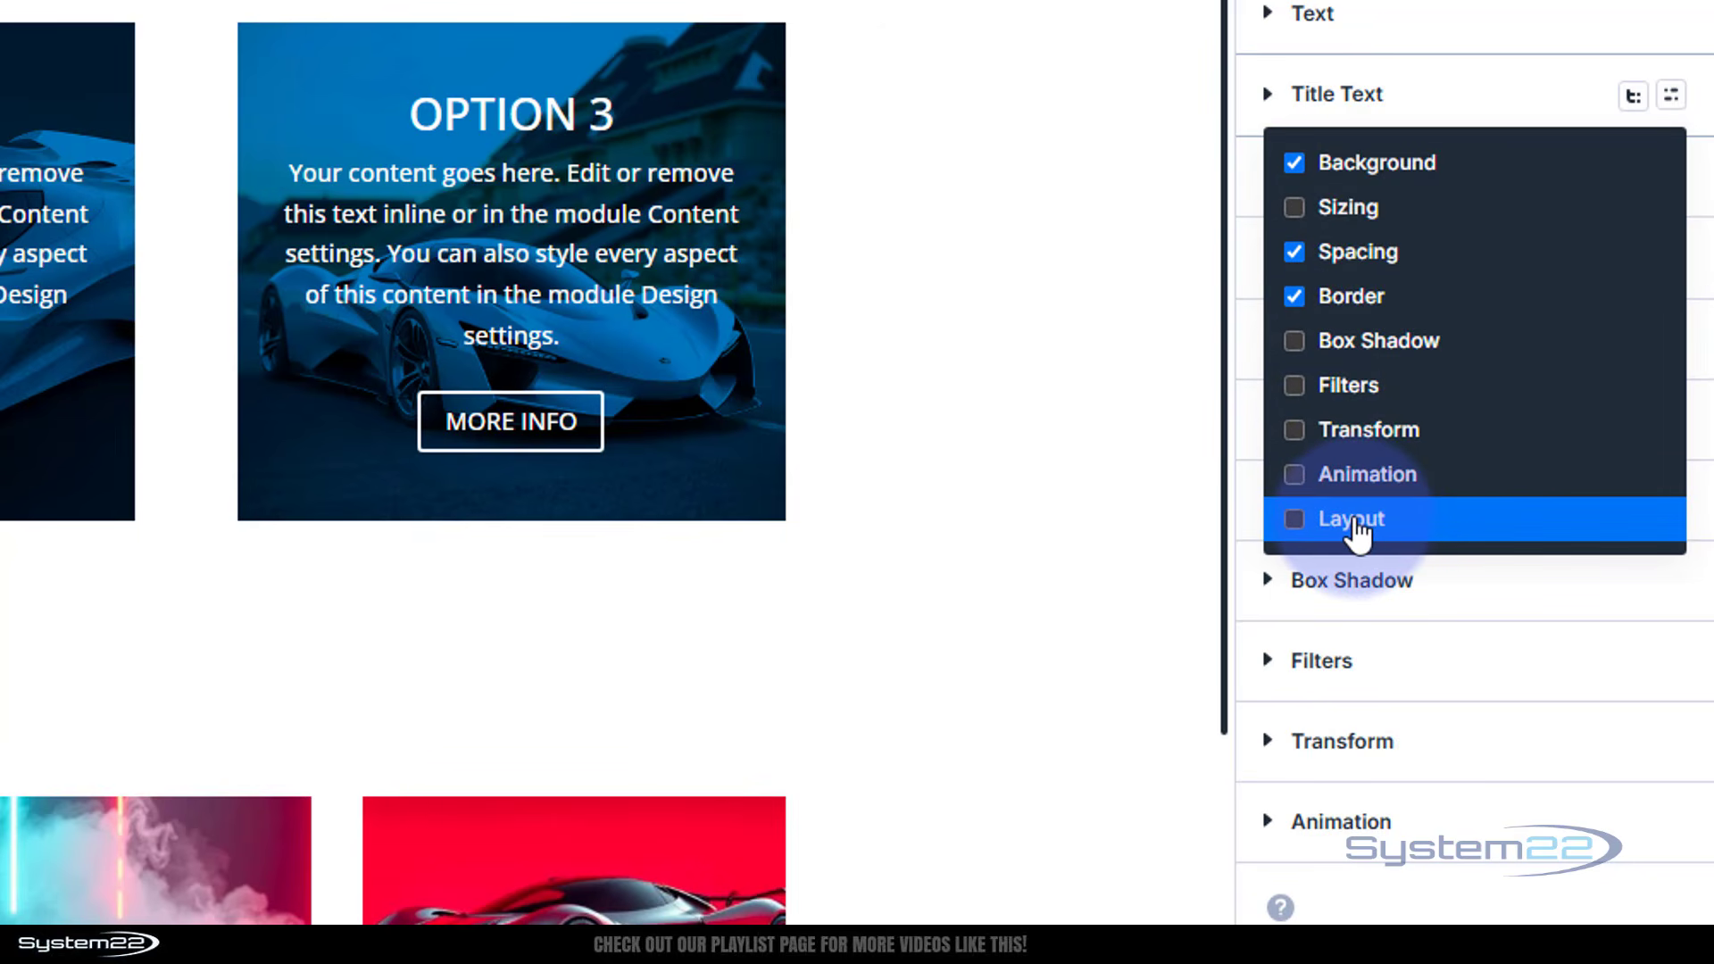
click(1460, 89)
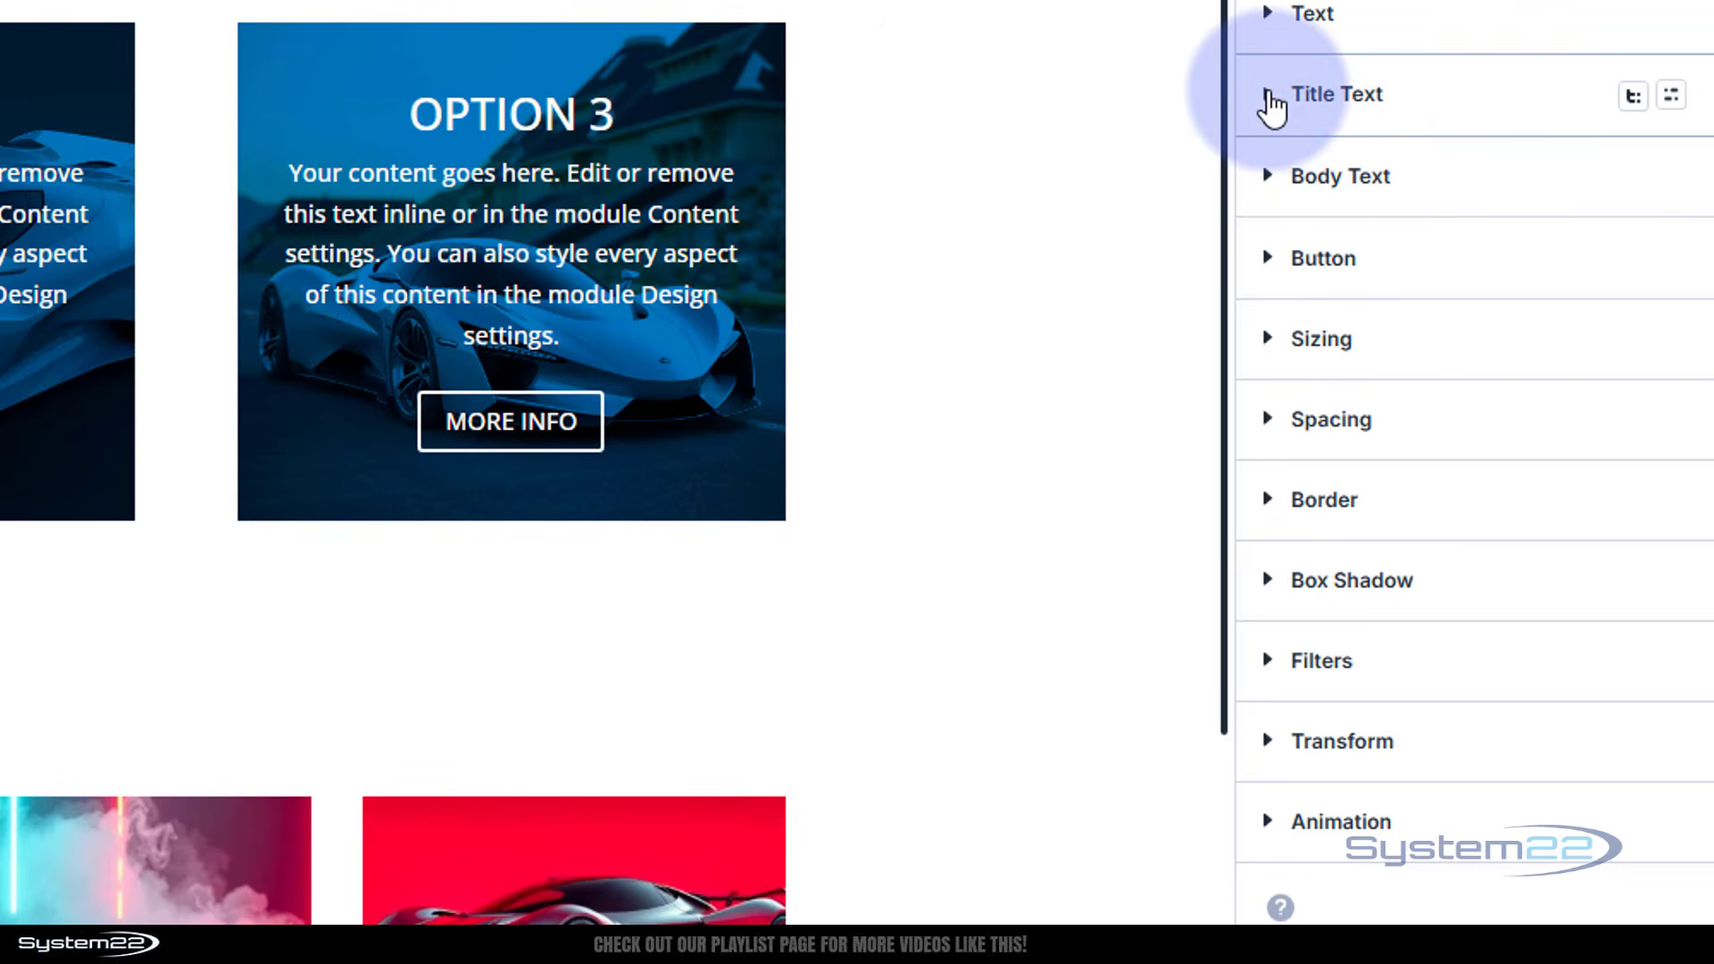
- Give the OPTION 1 title text a black background color (000000)
click(1269, 94)
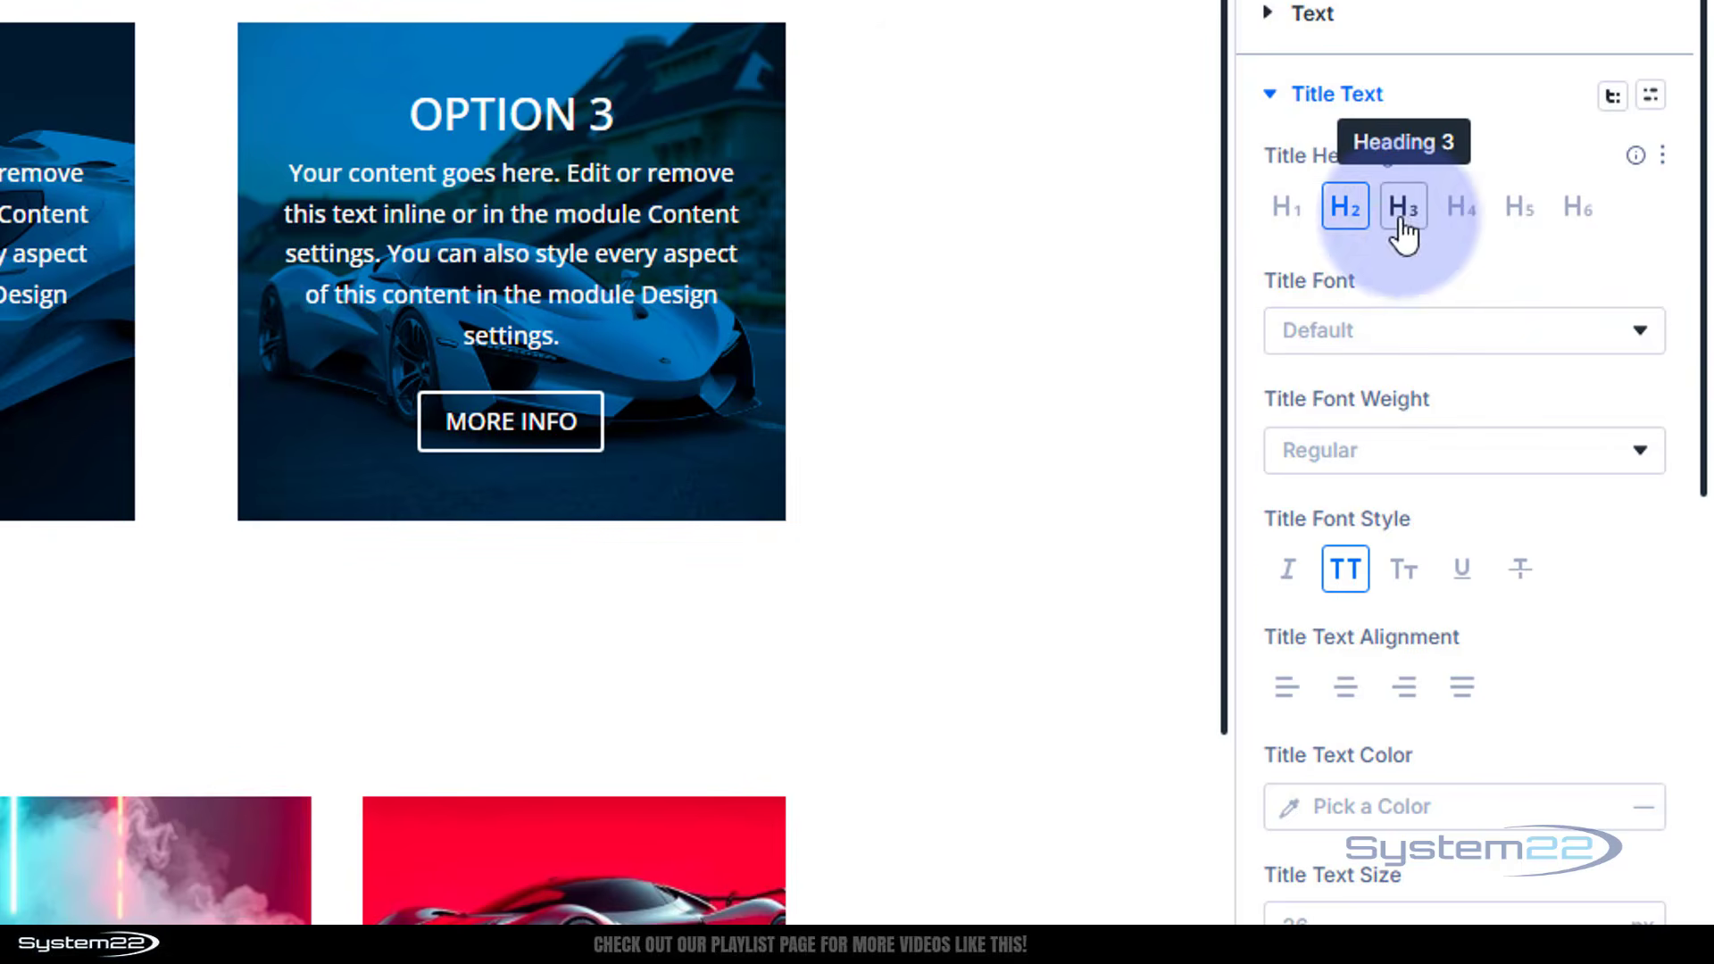
scroll(1405, 223, down, 6)
scroll(1406, 219, down, 9)
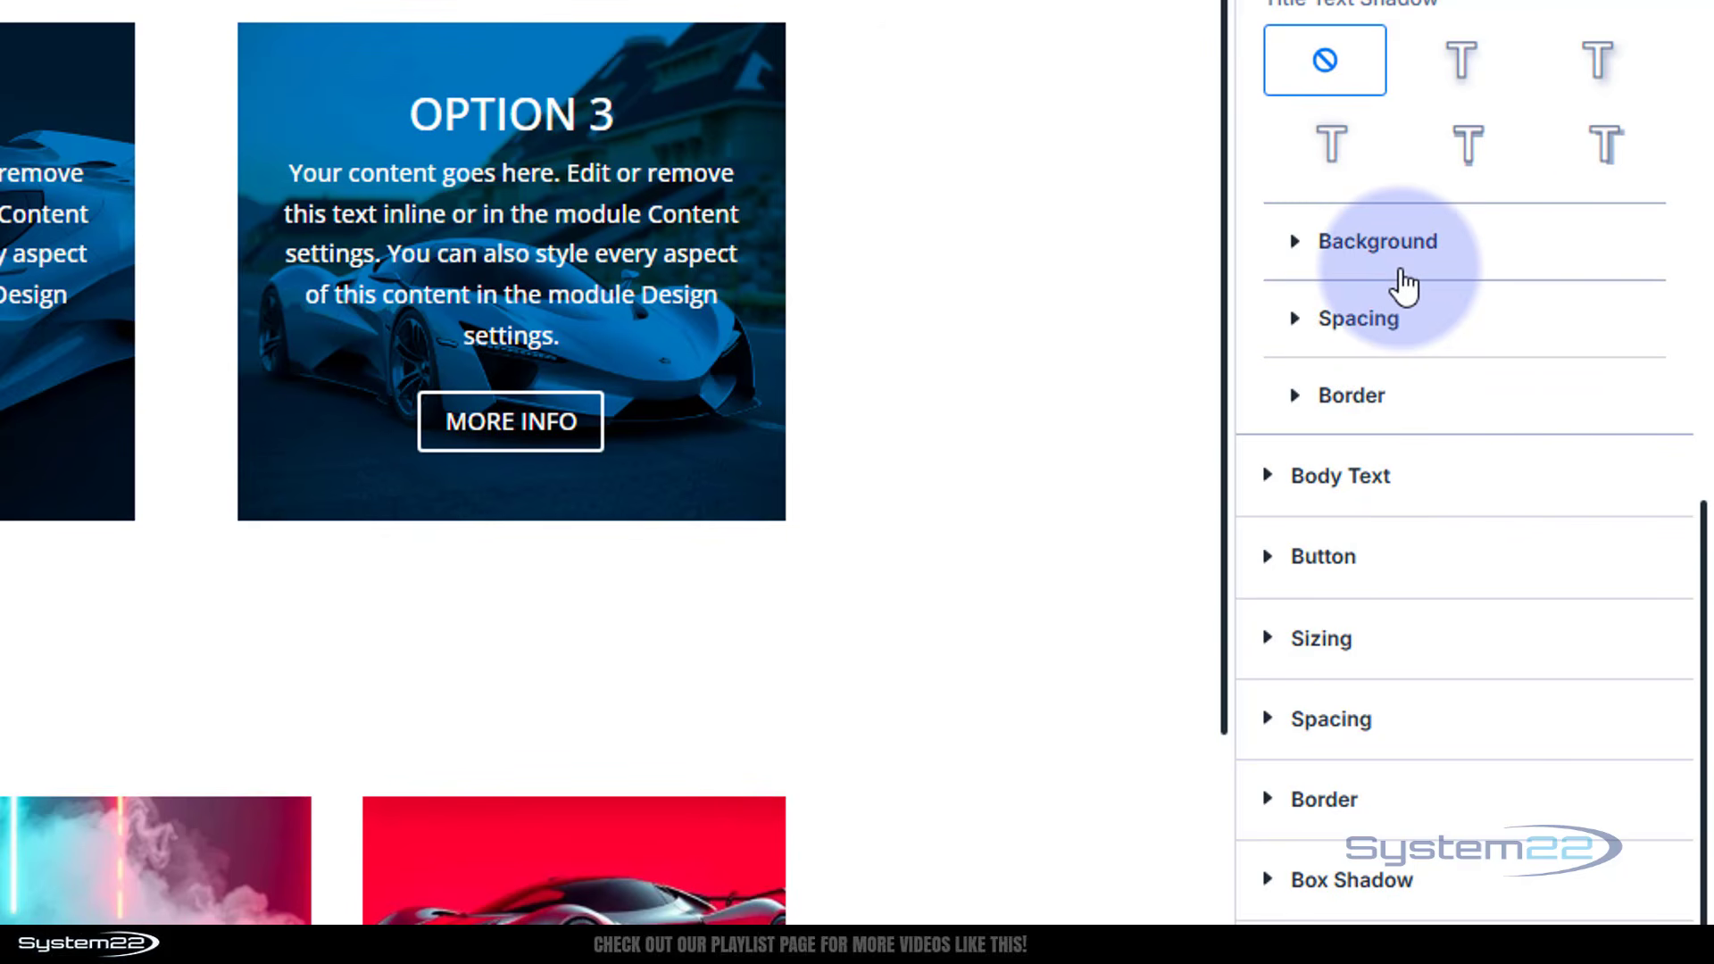
click(1293, 252)
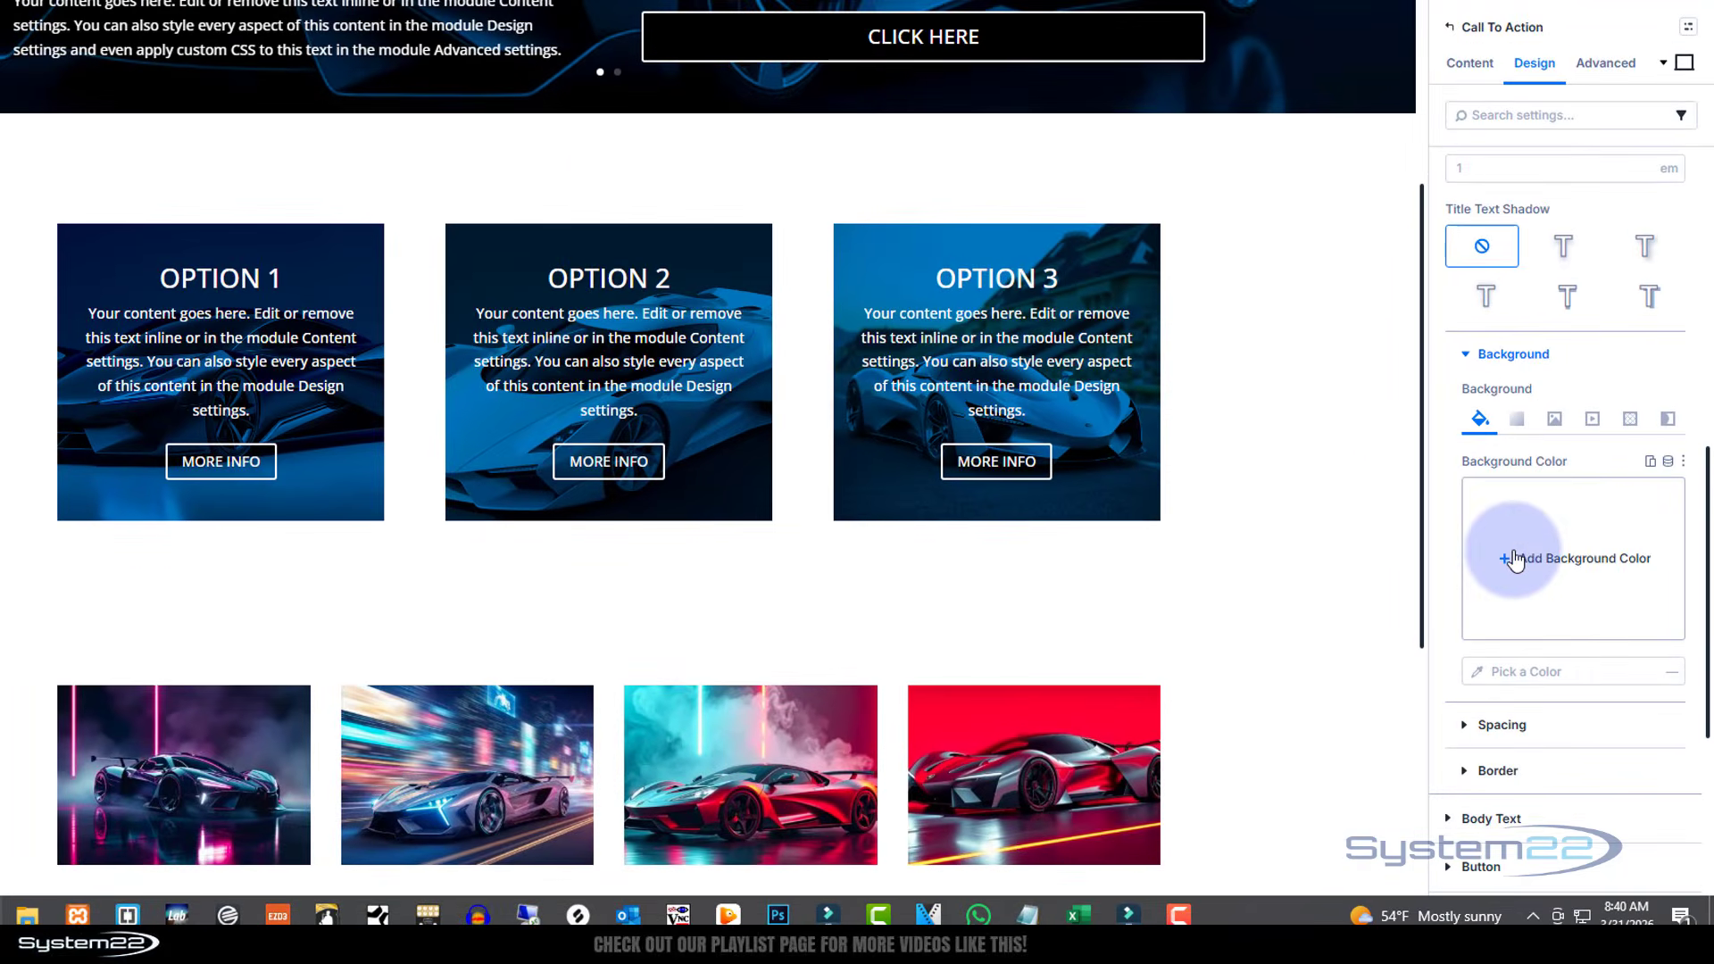
click(1409, 575)
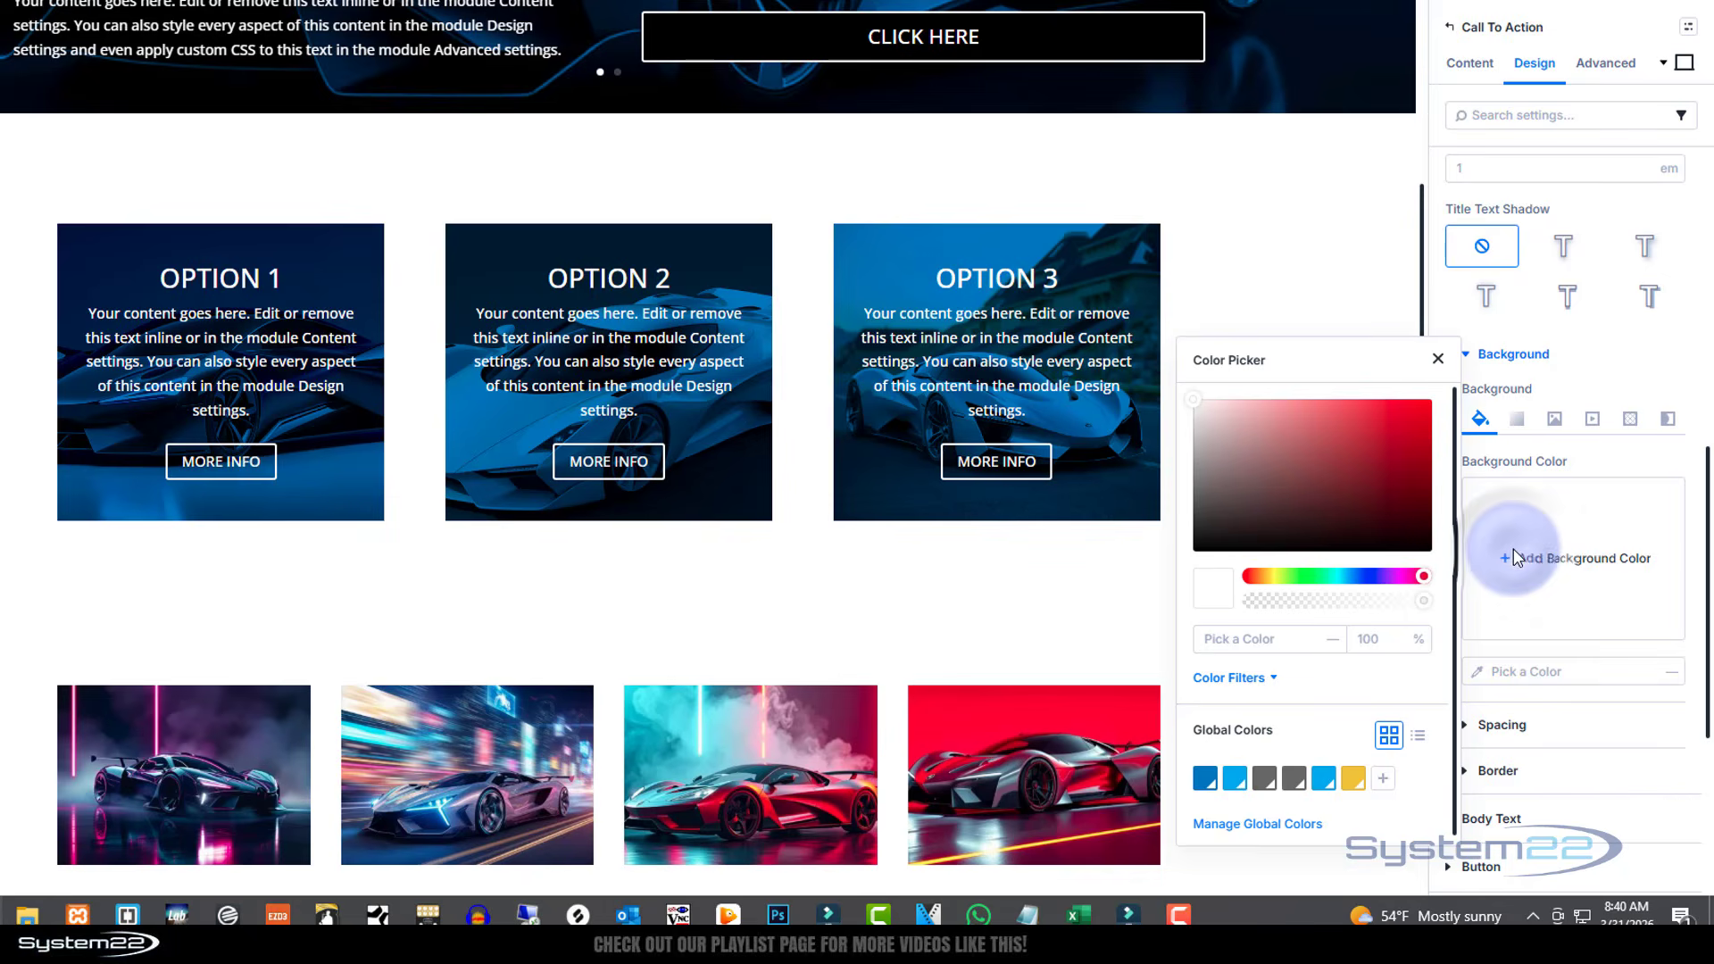
drag(1293, 509, 1172, 559)
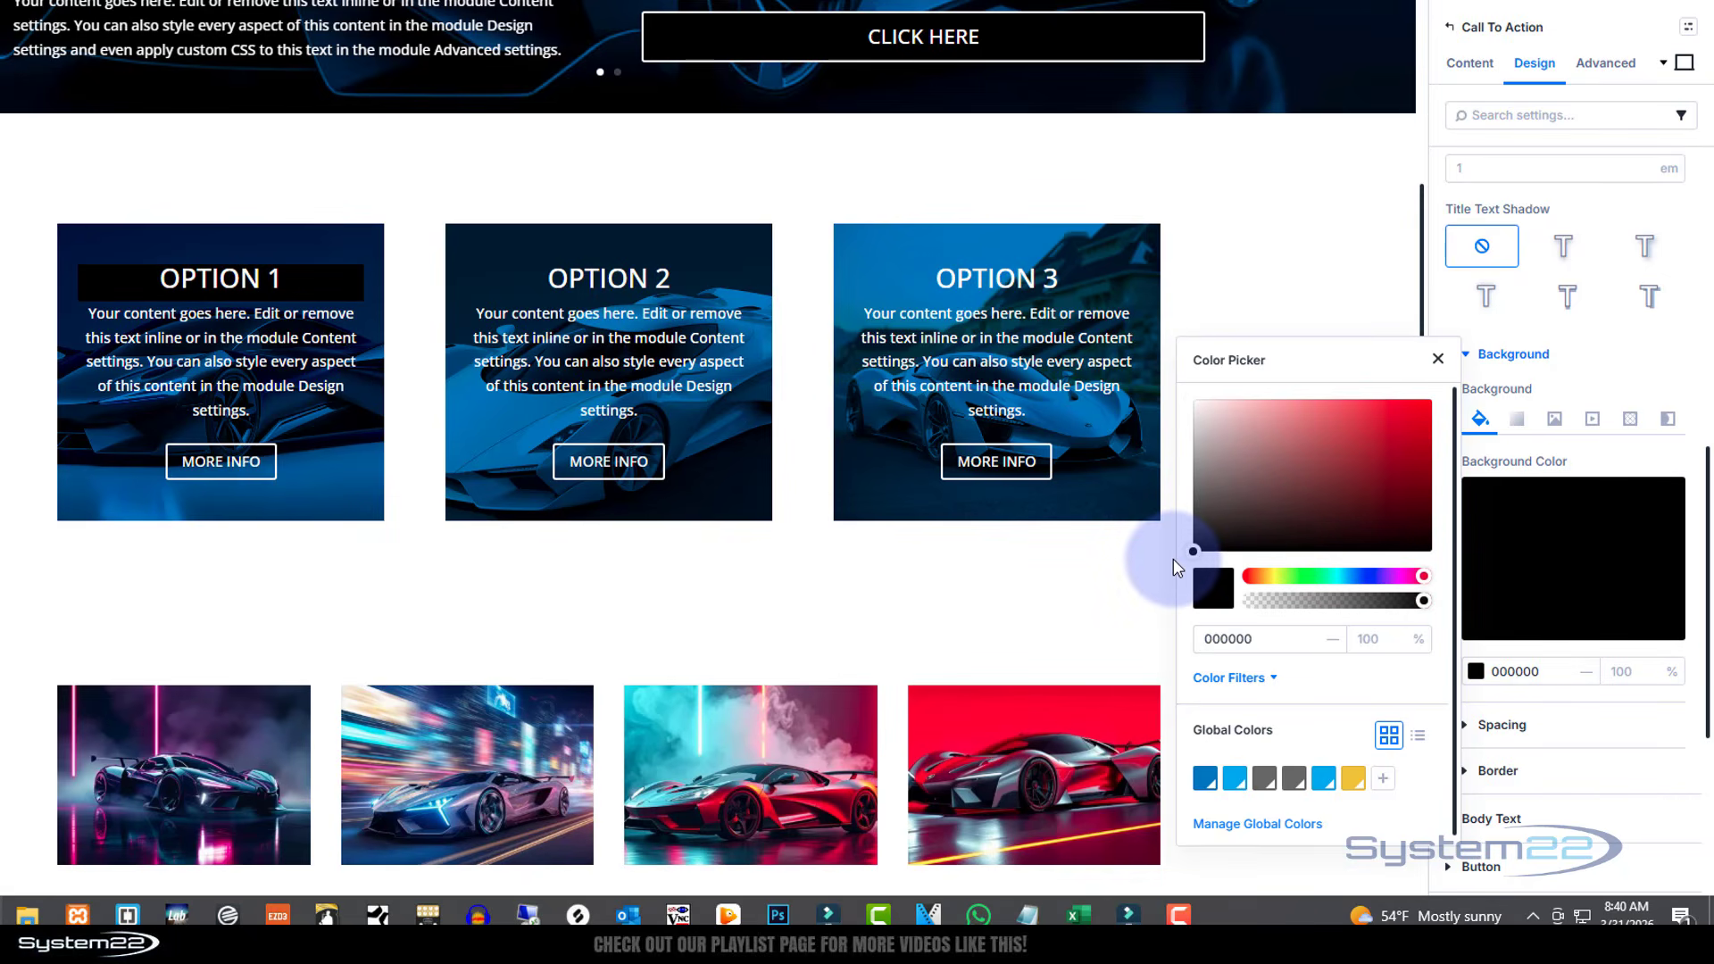
click(1577, 388)
- Set the top padding of the OPTION 1 title text to 8 px
scroll(1578, 391, down, 4)
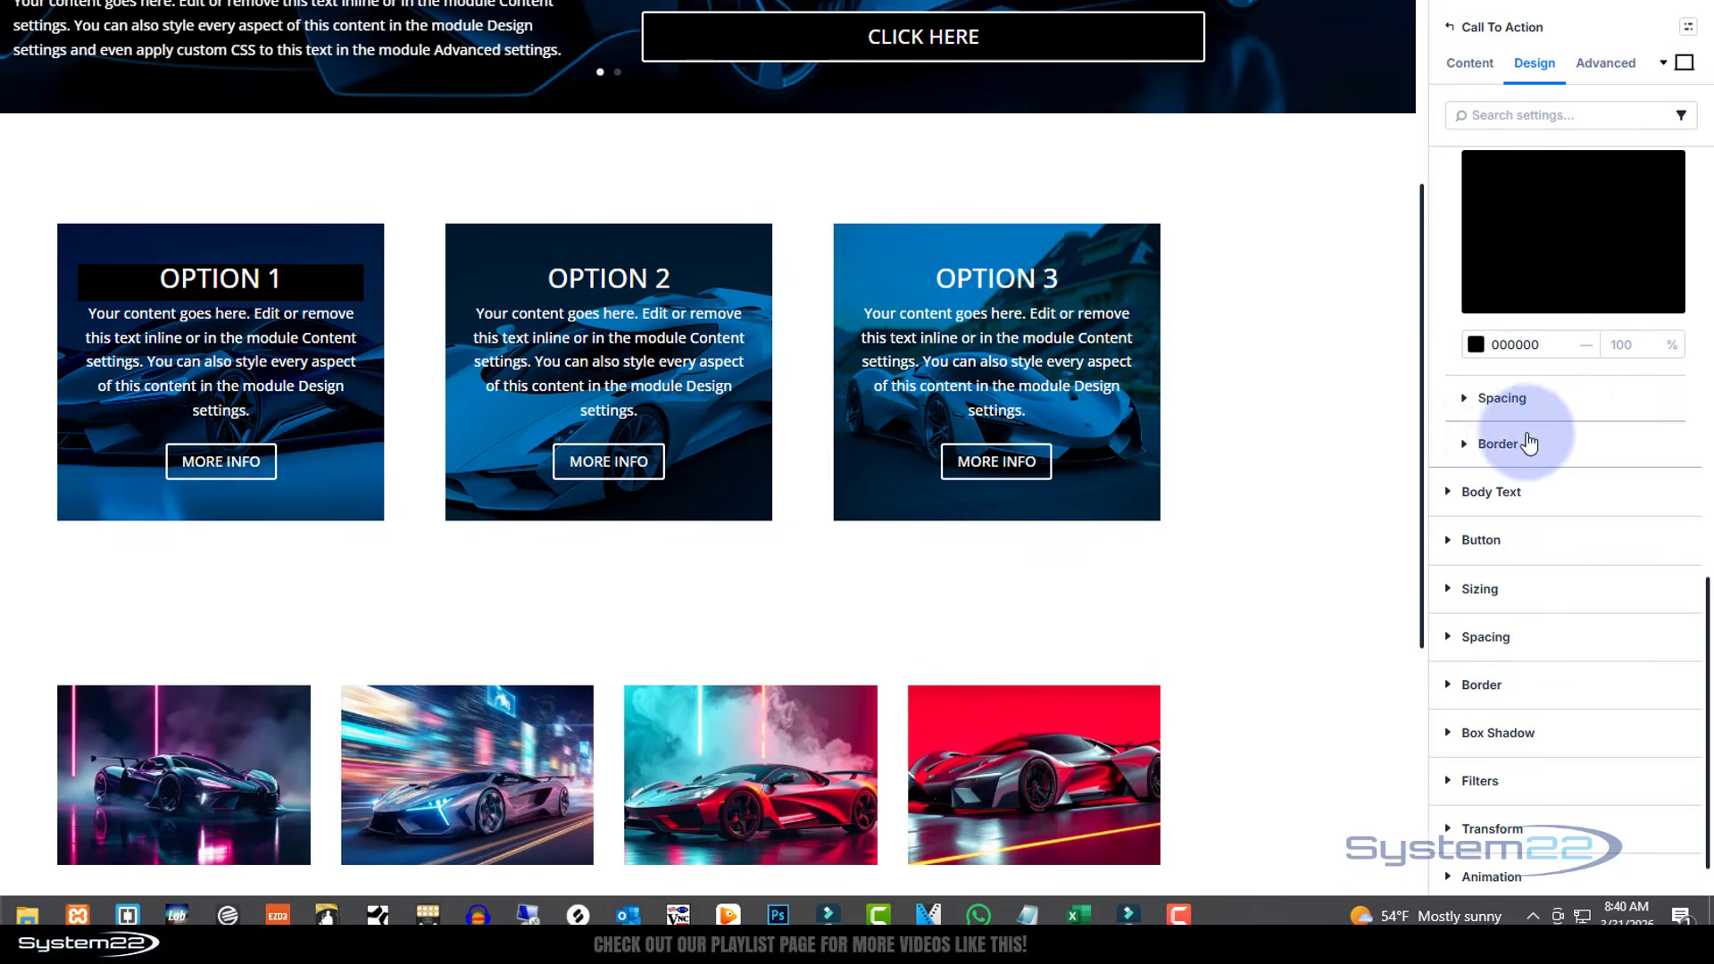
click(1465, 404)
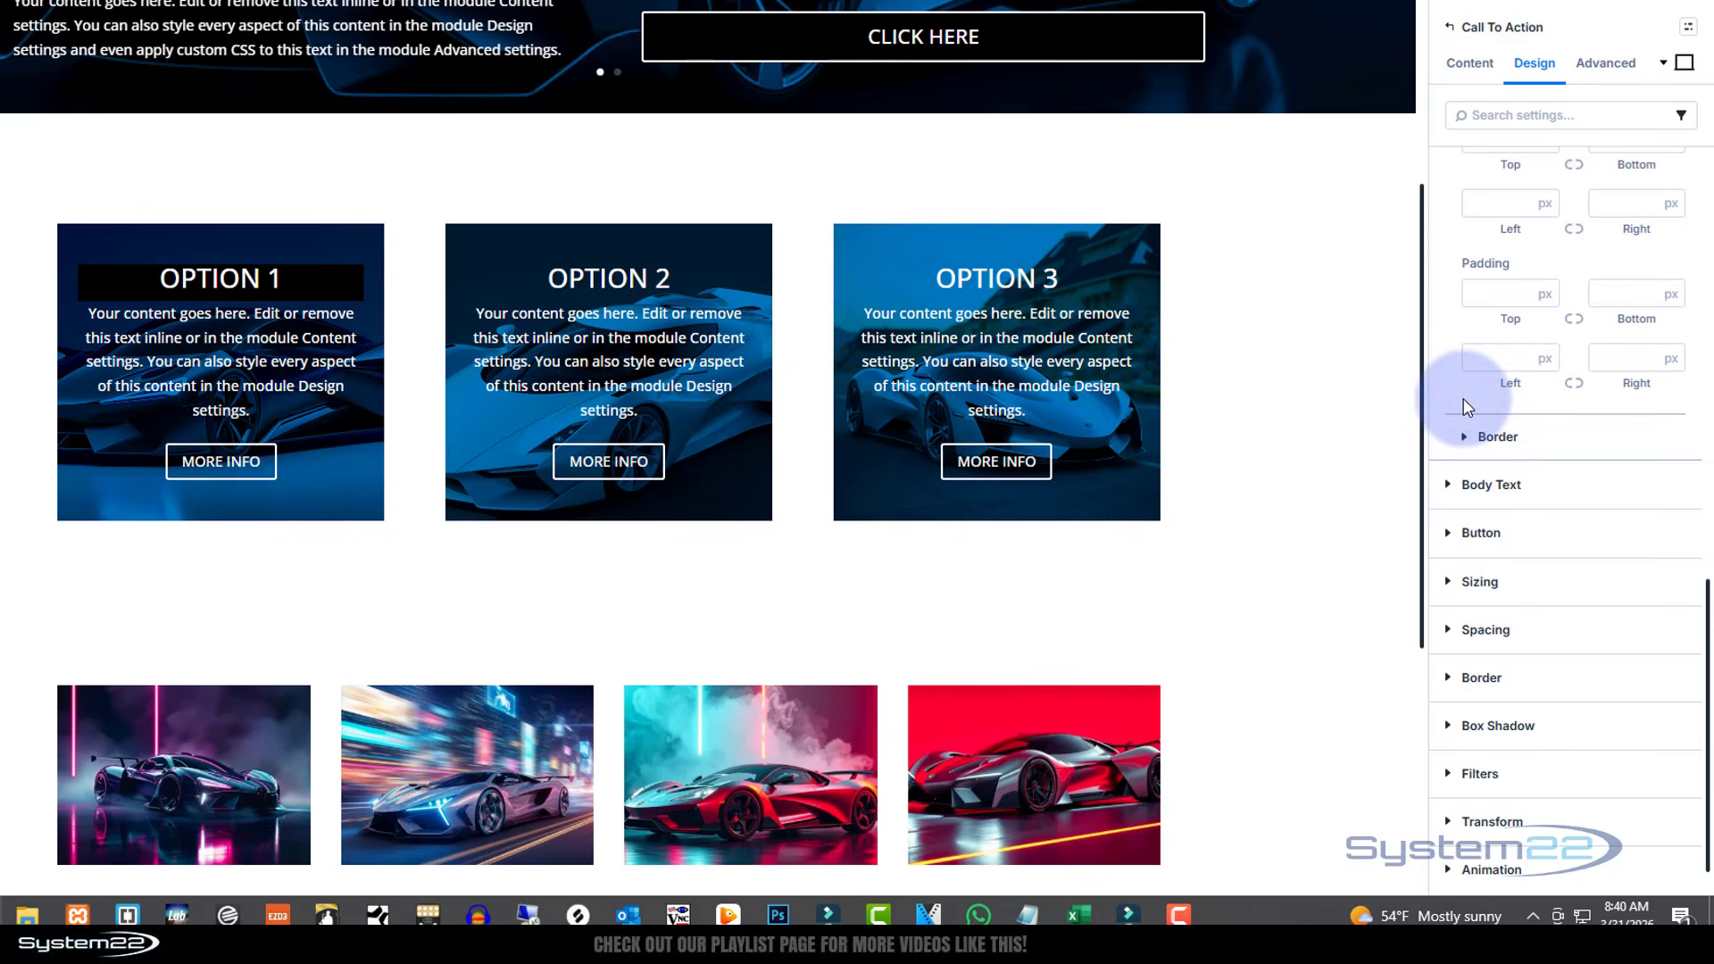
scroll(1486, 285, up, 3)
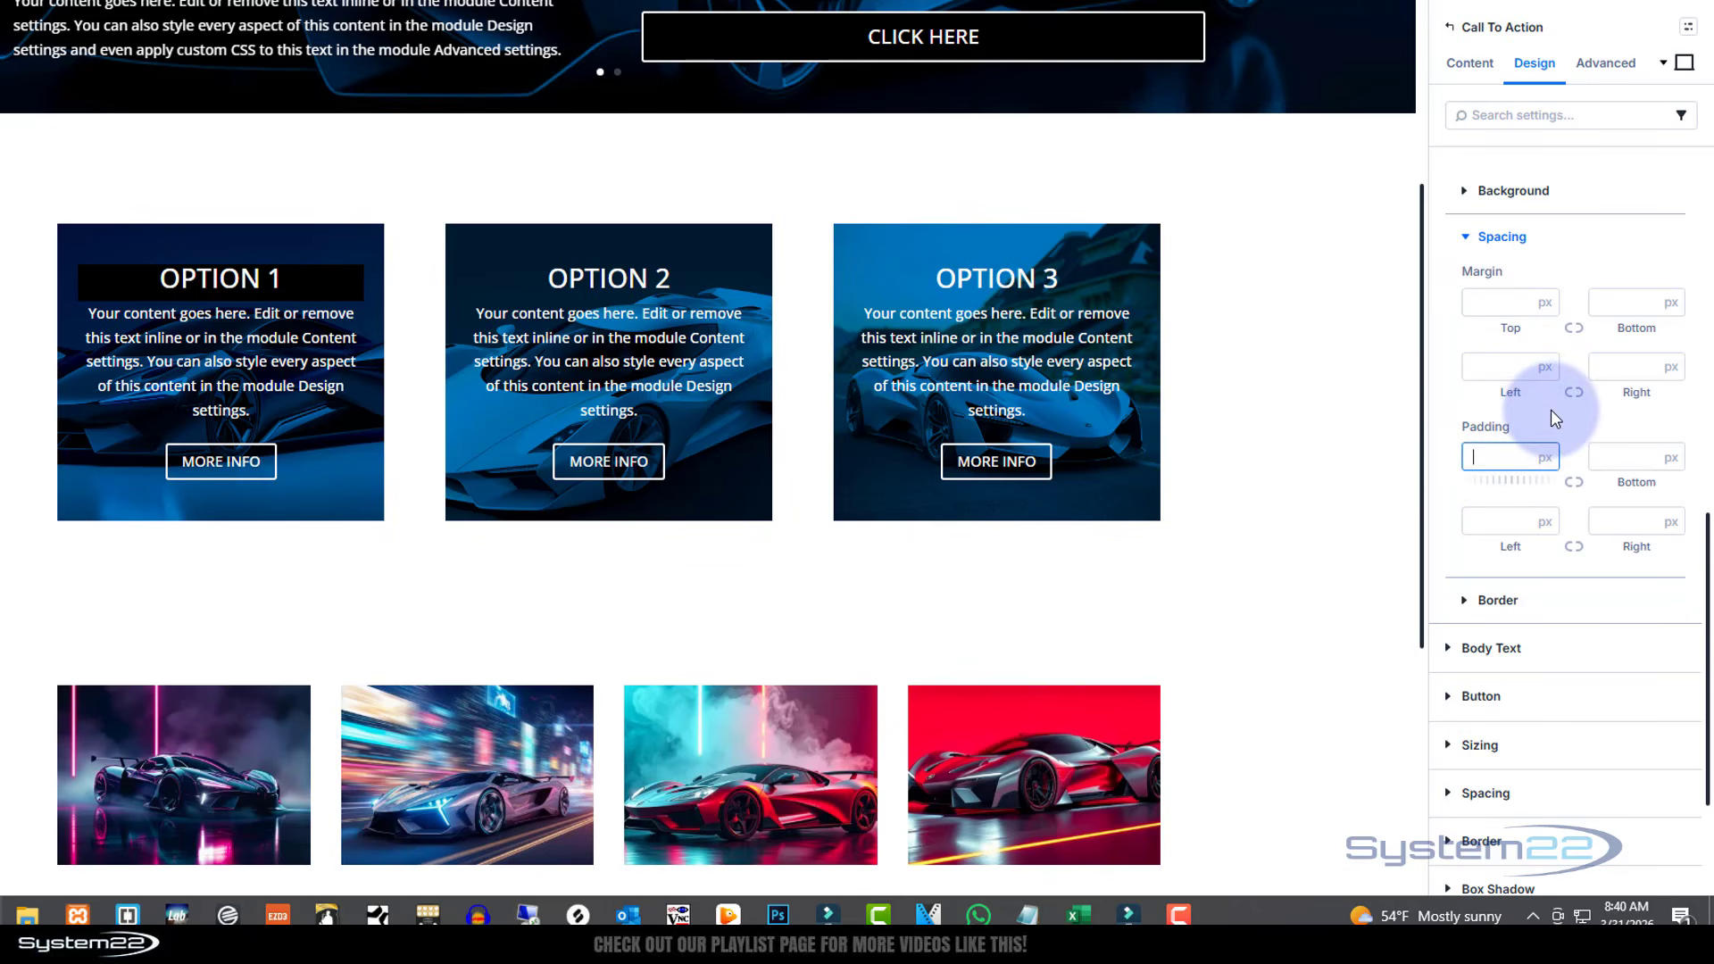
text(5)
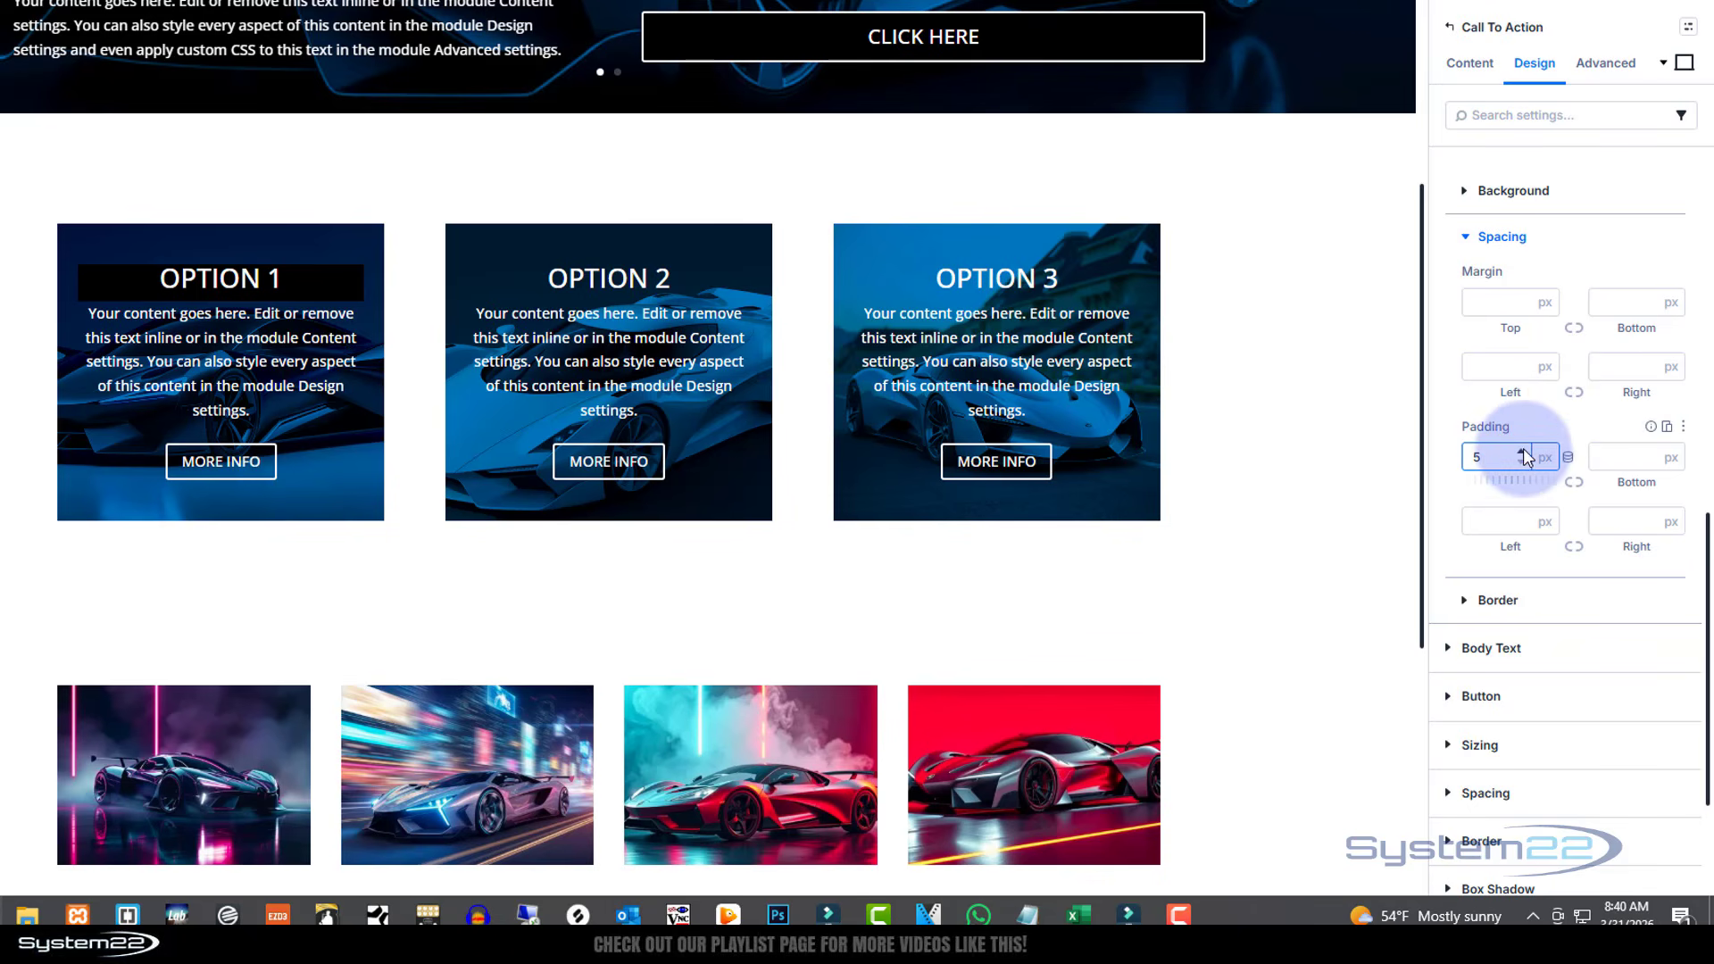
click(1536, 434)
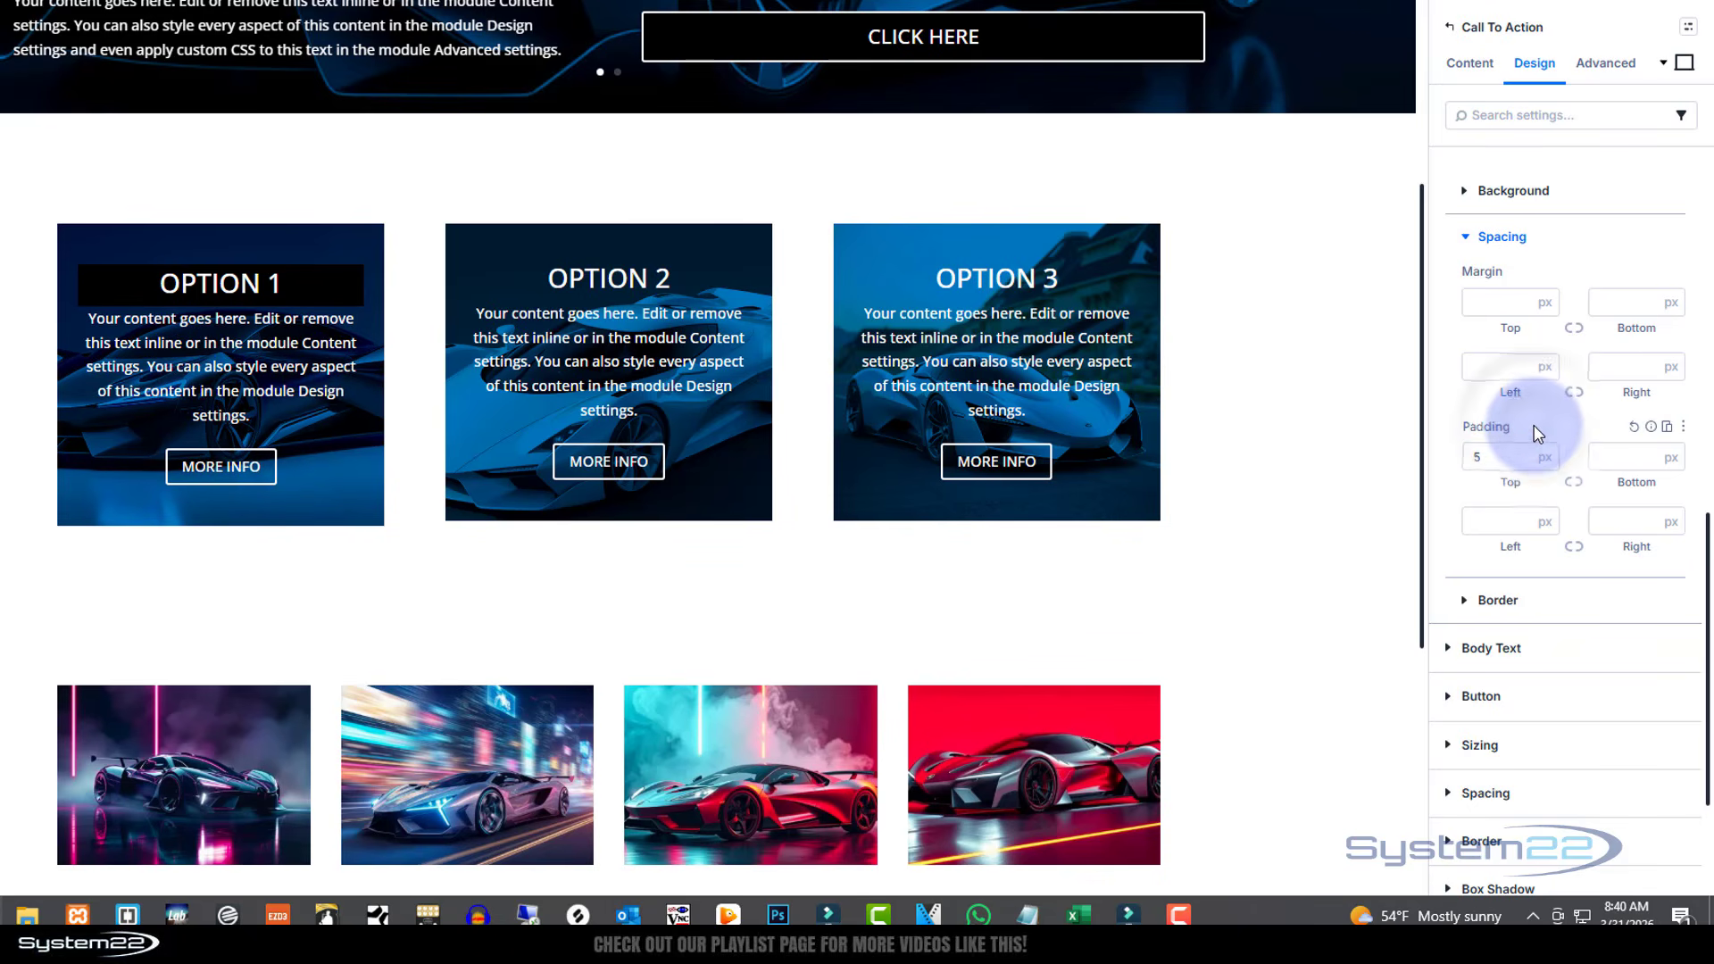
click(1520, 453)
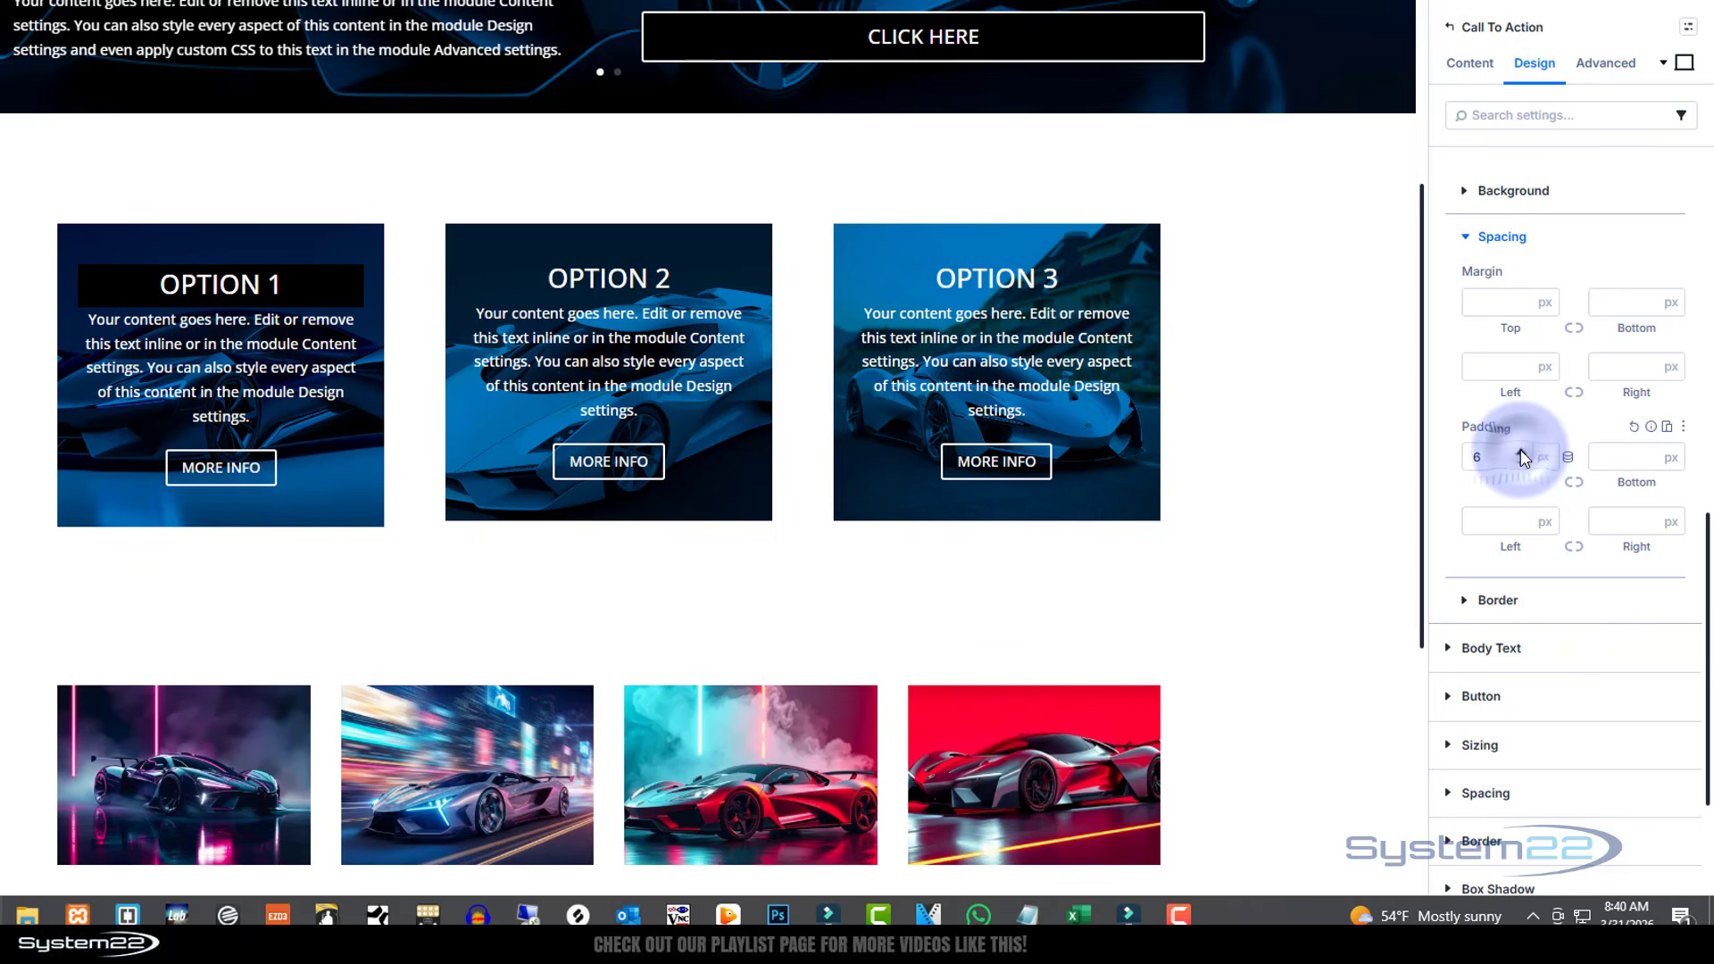
click(1520, 453)
click(1520, 452)
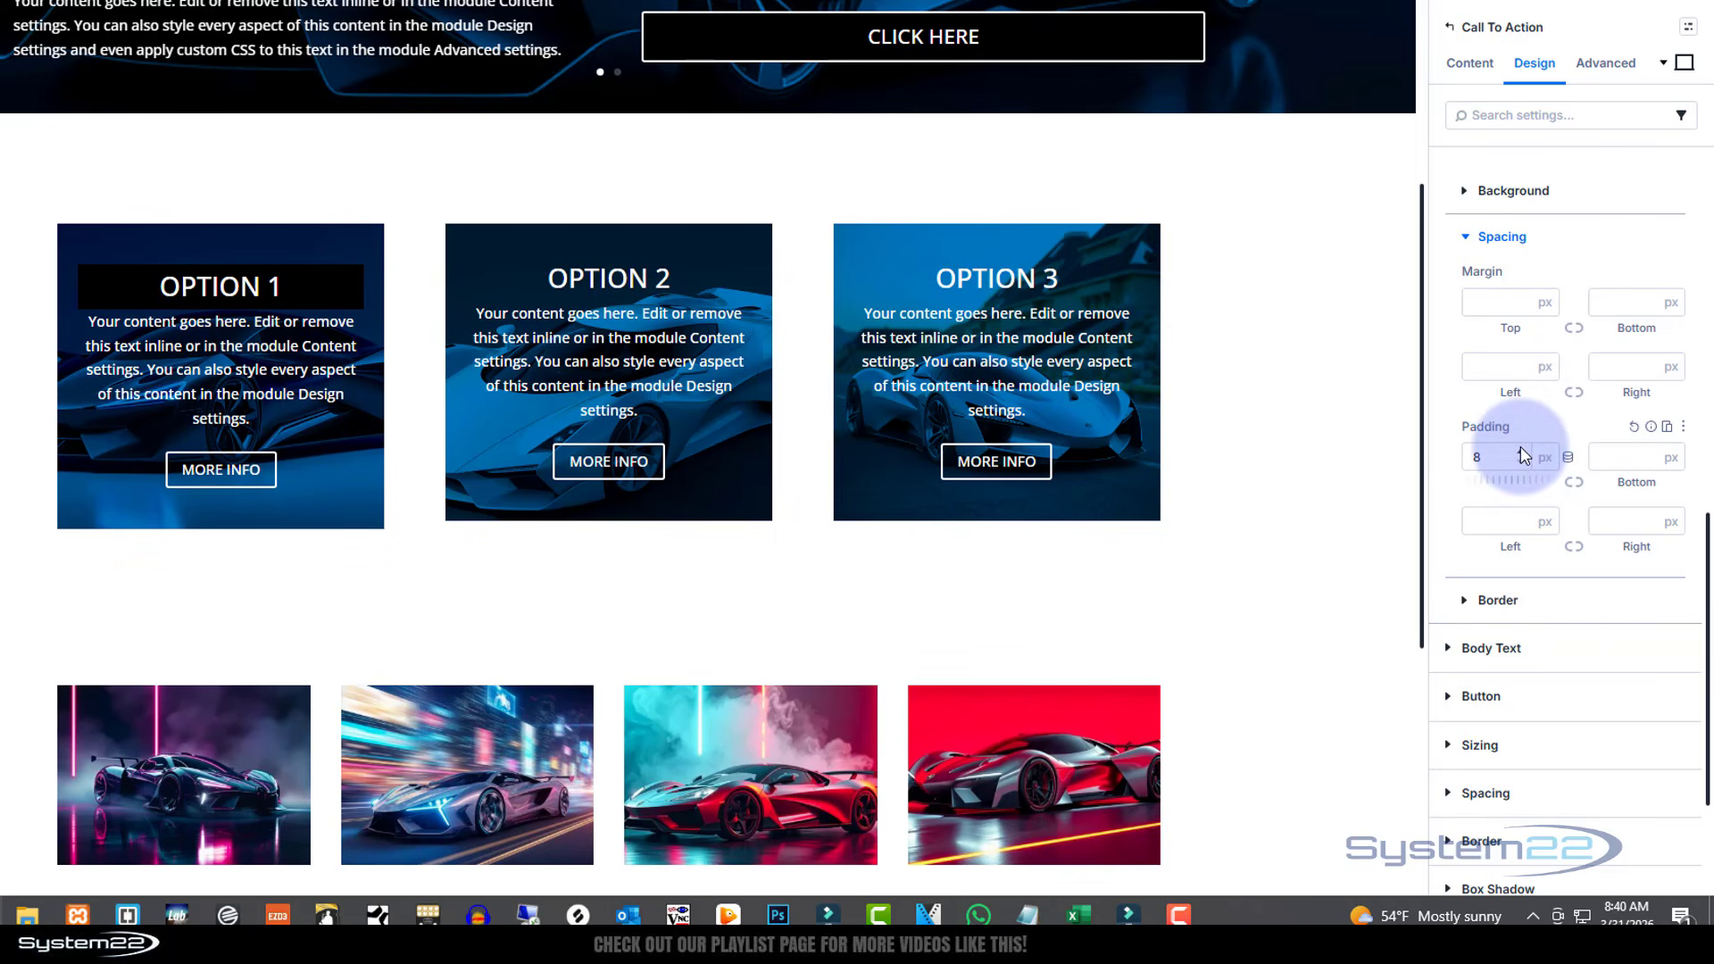
- Try a 30 px border radius on all four corners of the title text and reset it
scroll(1523, 457, down, 2)
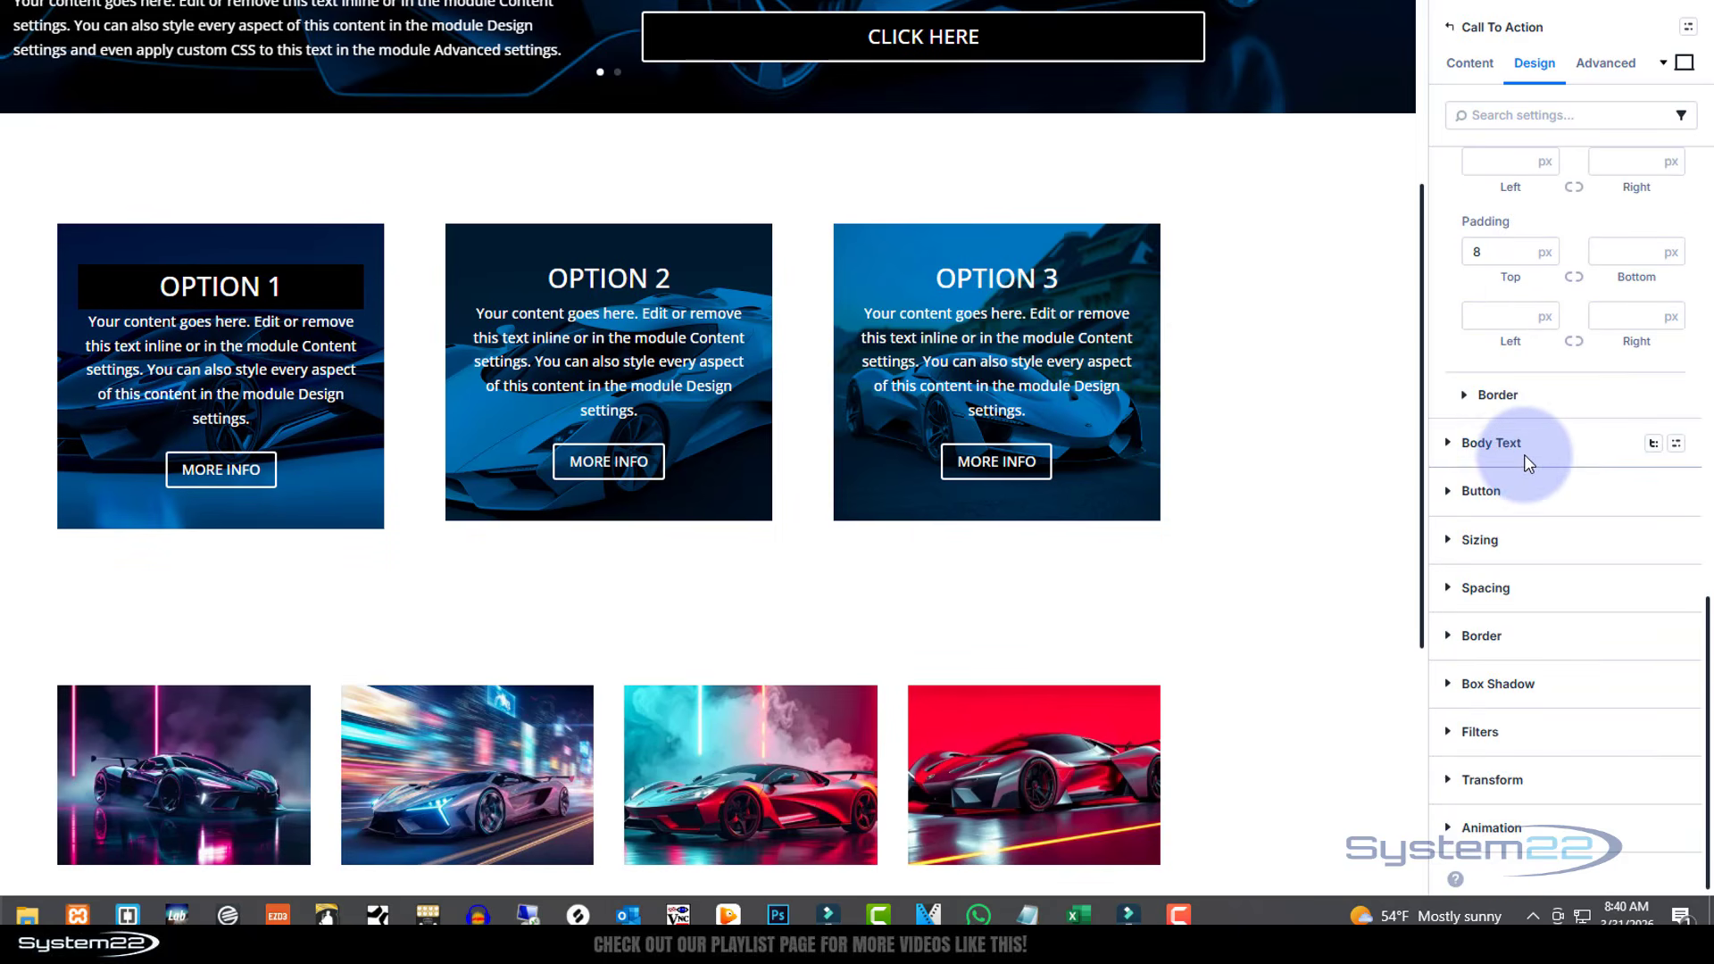
click(1464, 402)
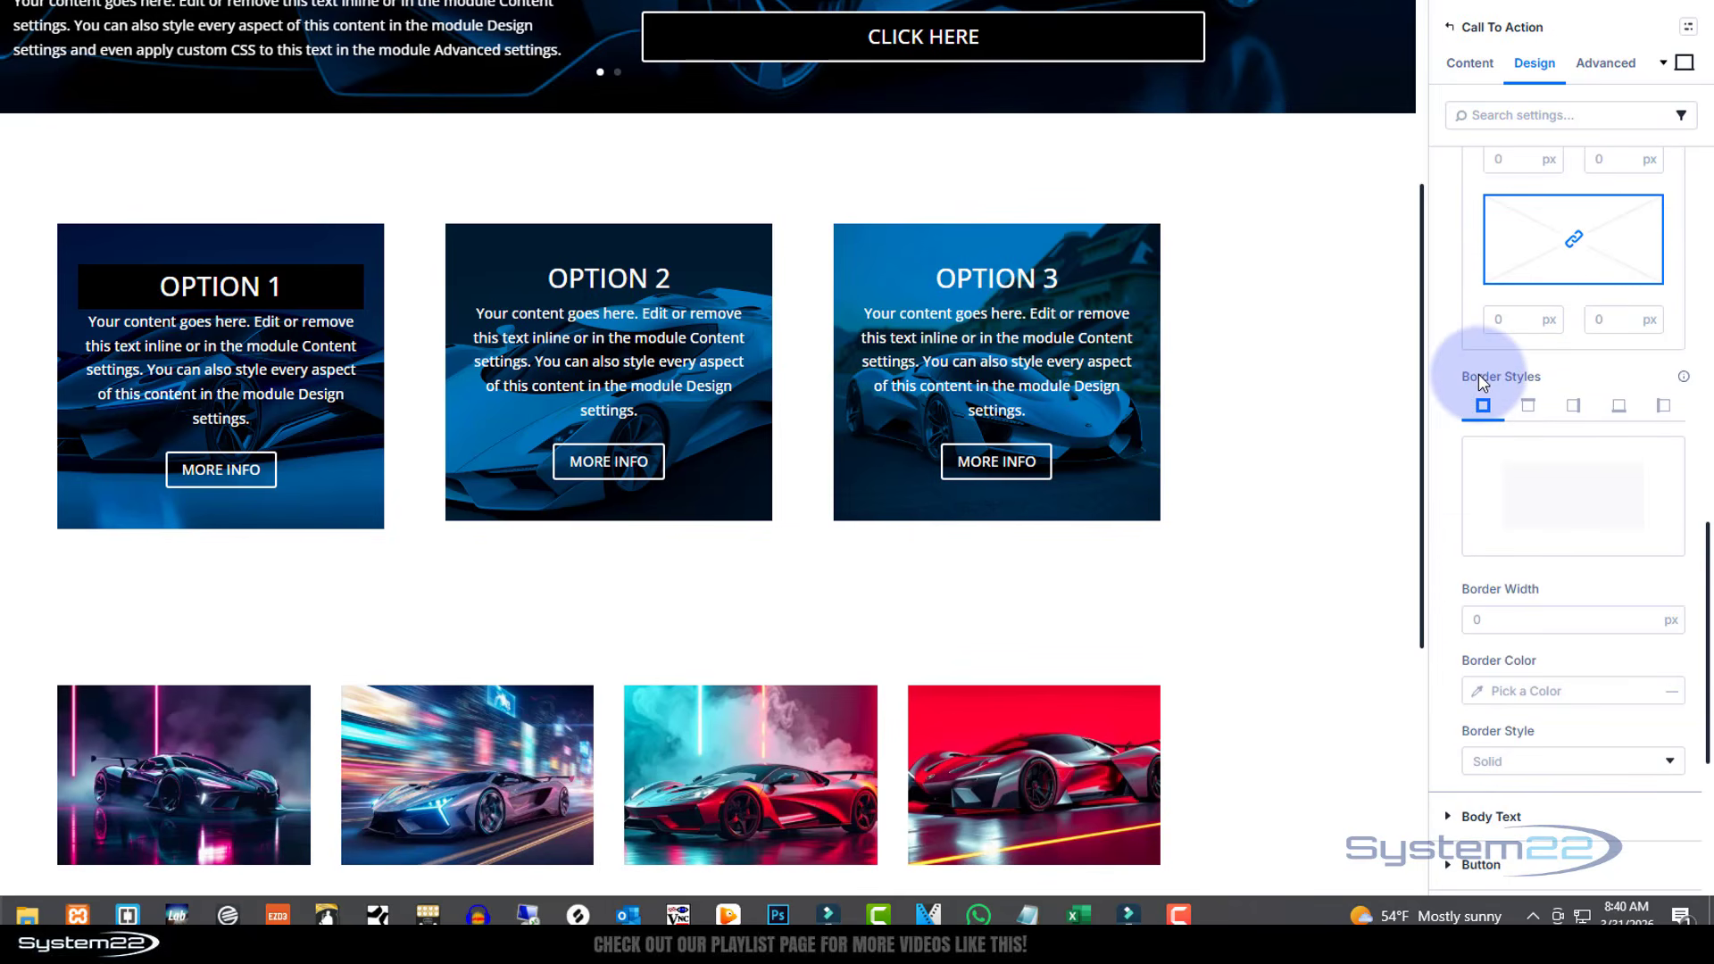
scroll(1492, 370, up, 2)
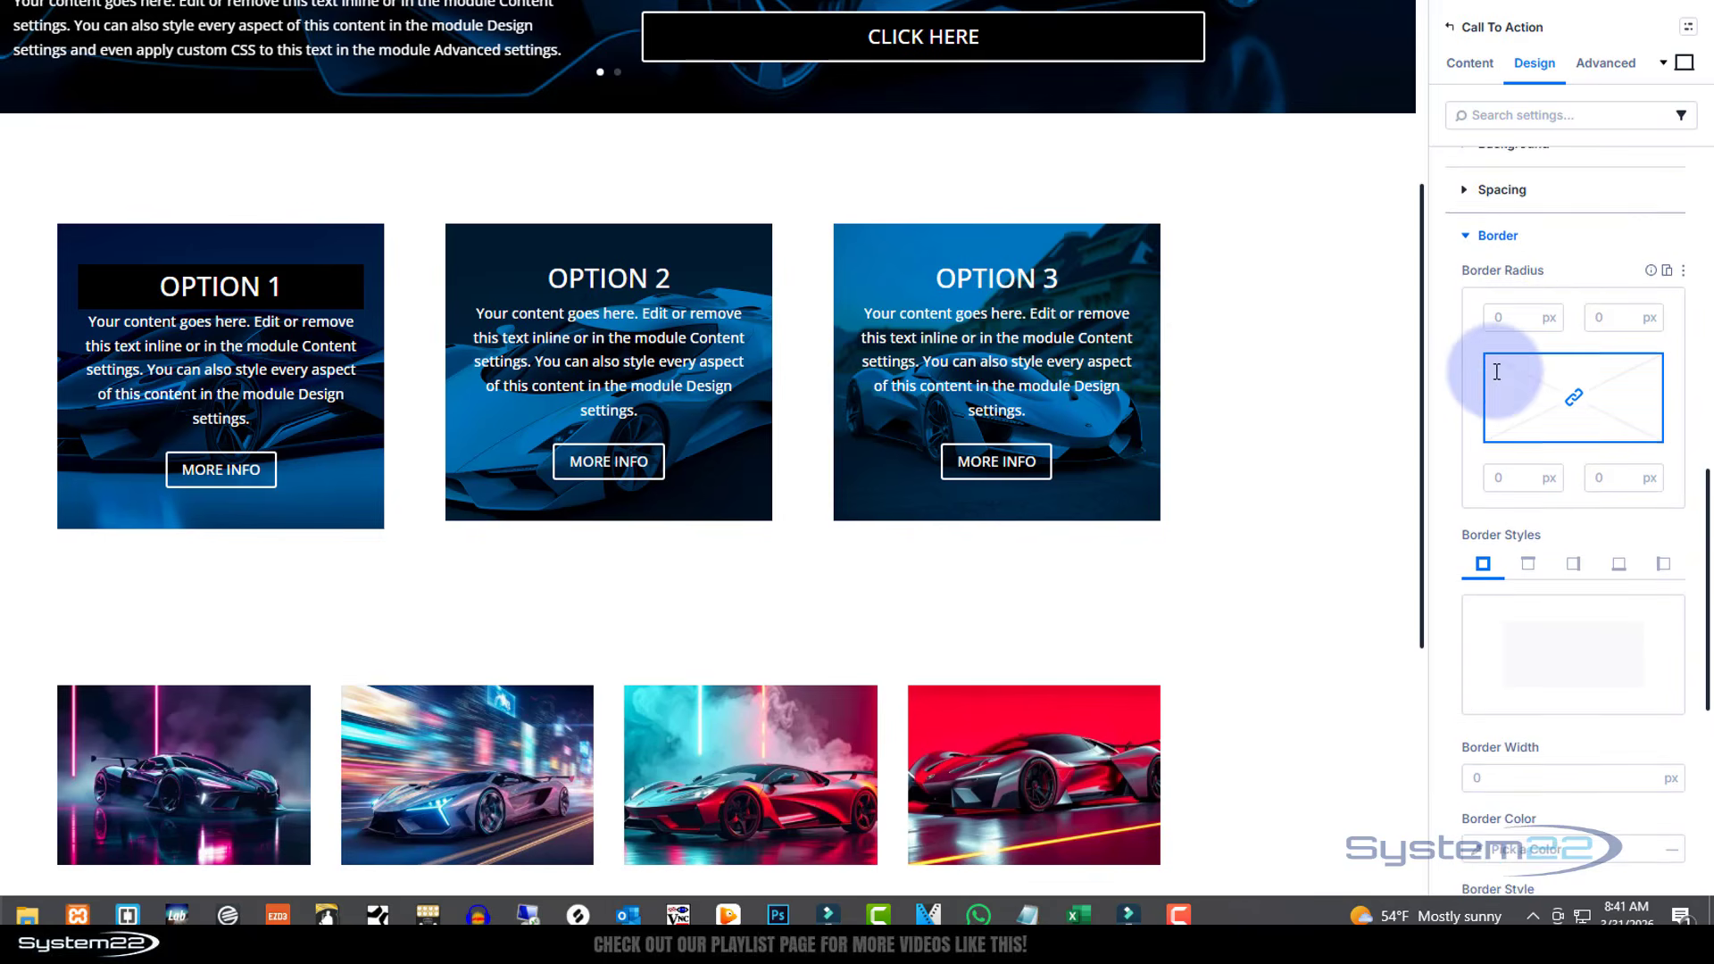
click(1504, 327)
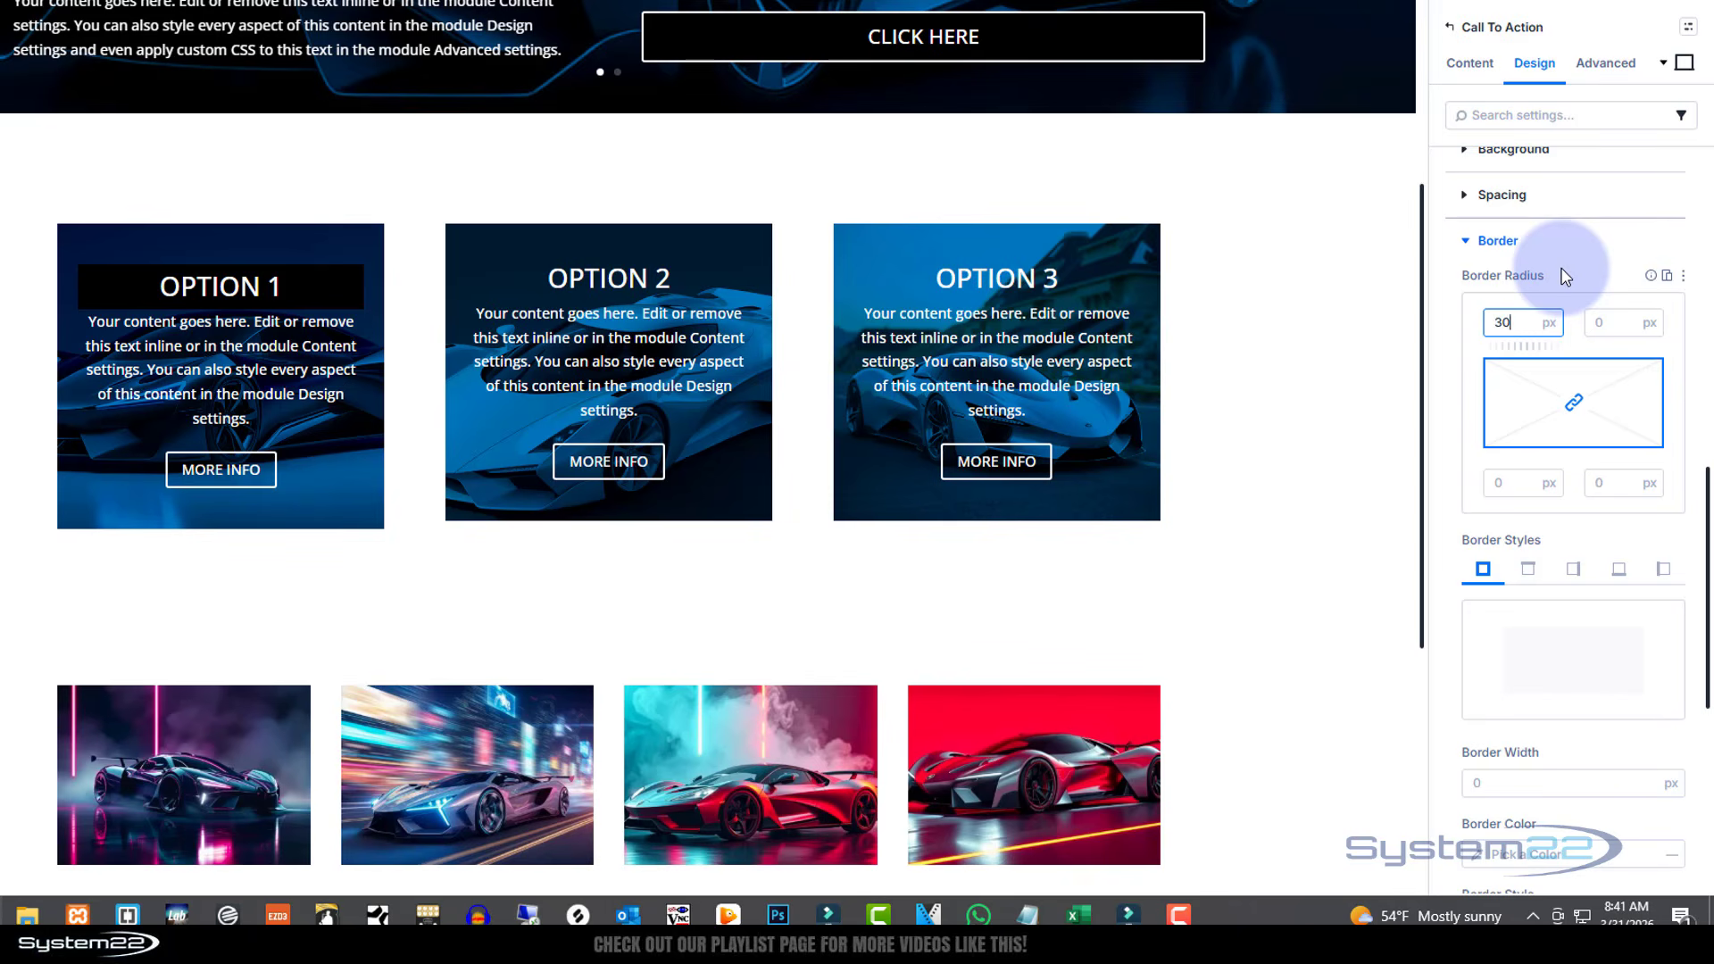
click(1572, 297)
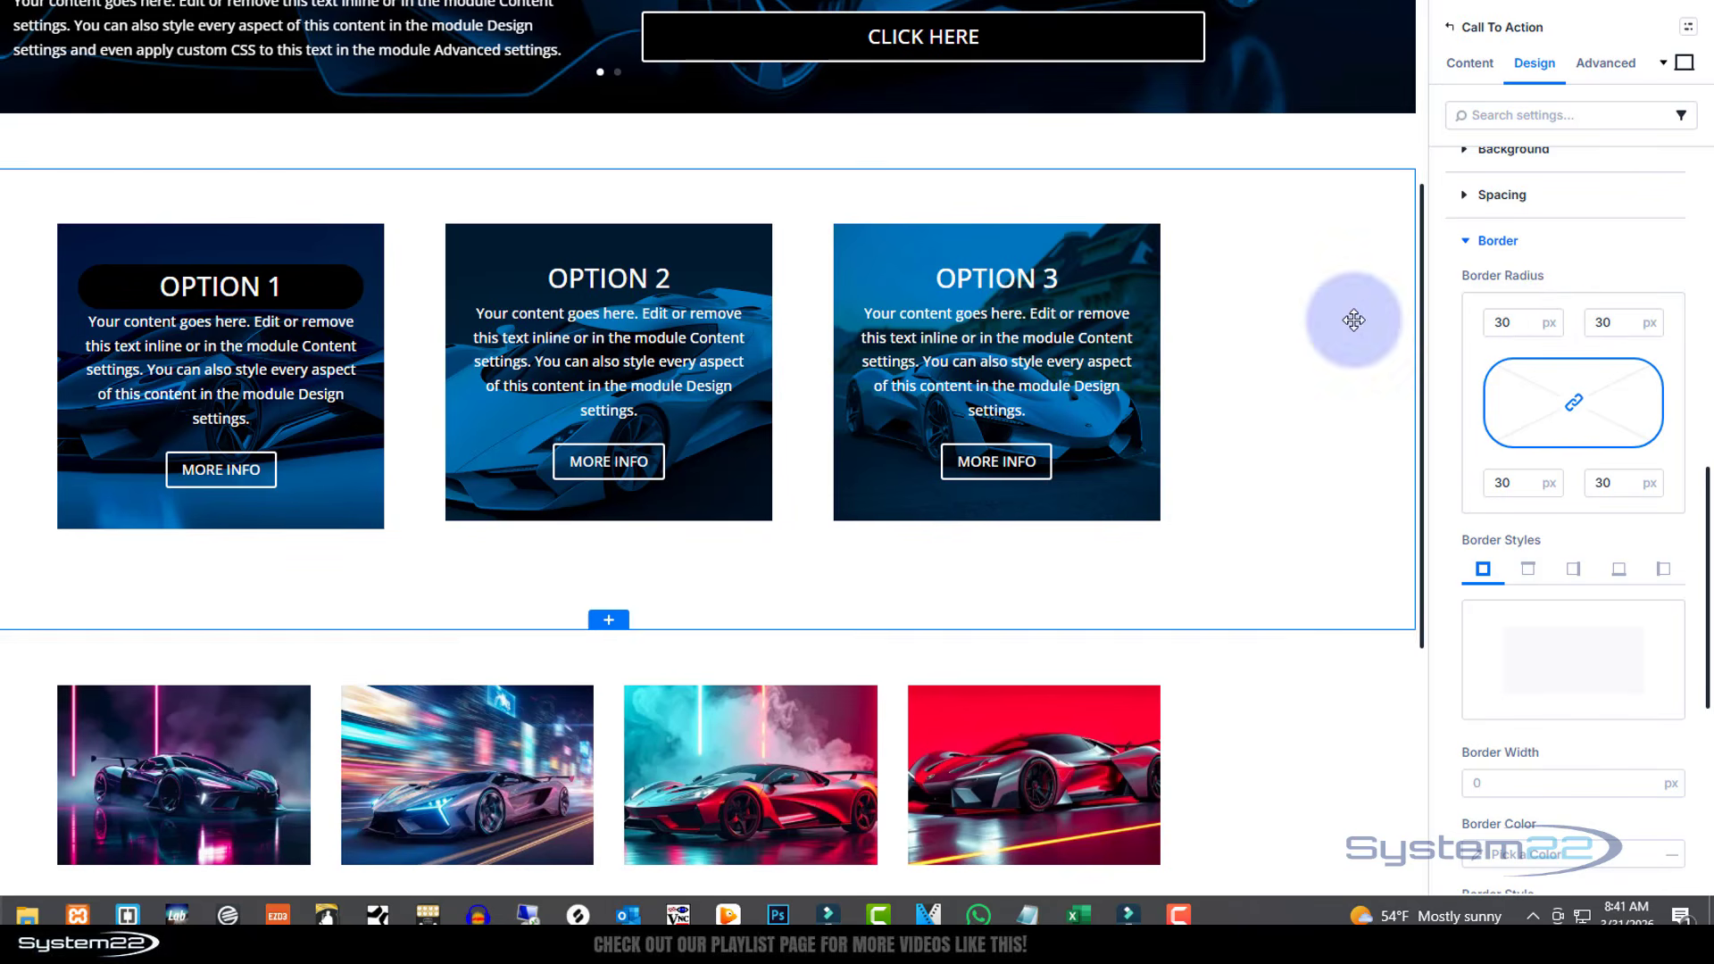
click(1632, 275)
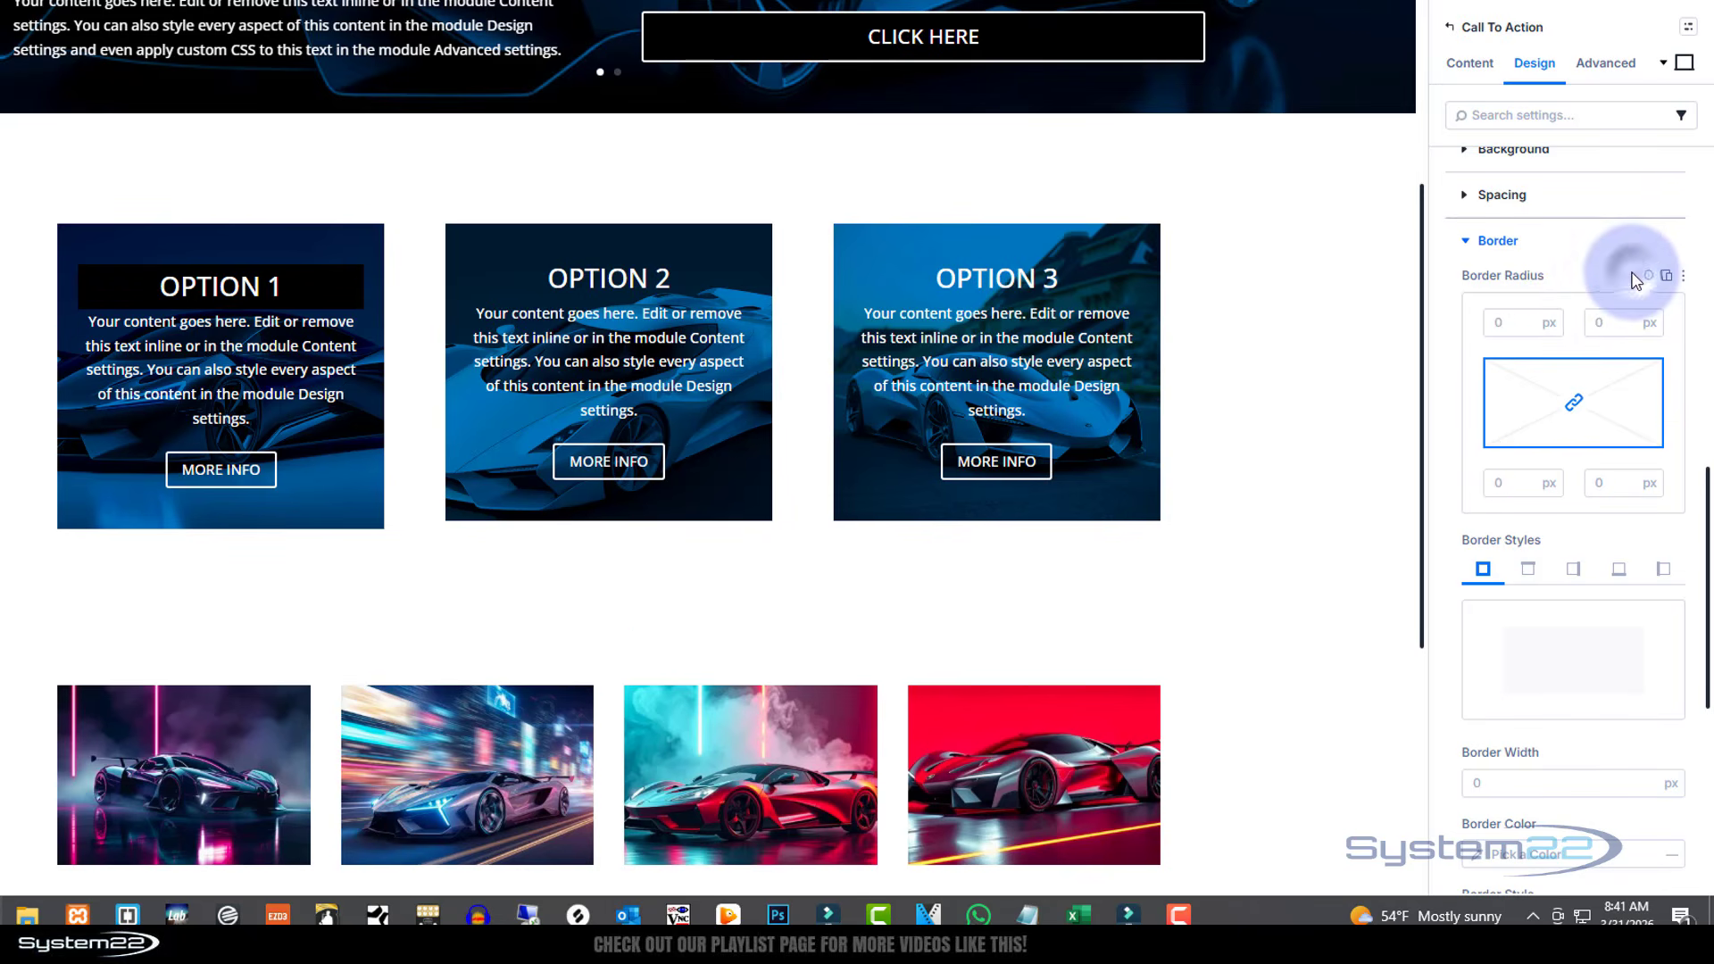
- Add a 2 px bottom border to the title text in the global Secondary Color
scroll(1536, 407, down, 2)
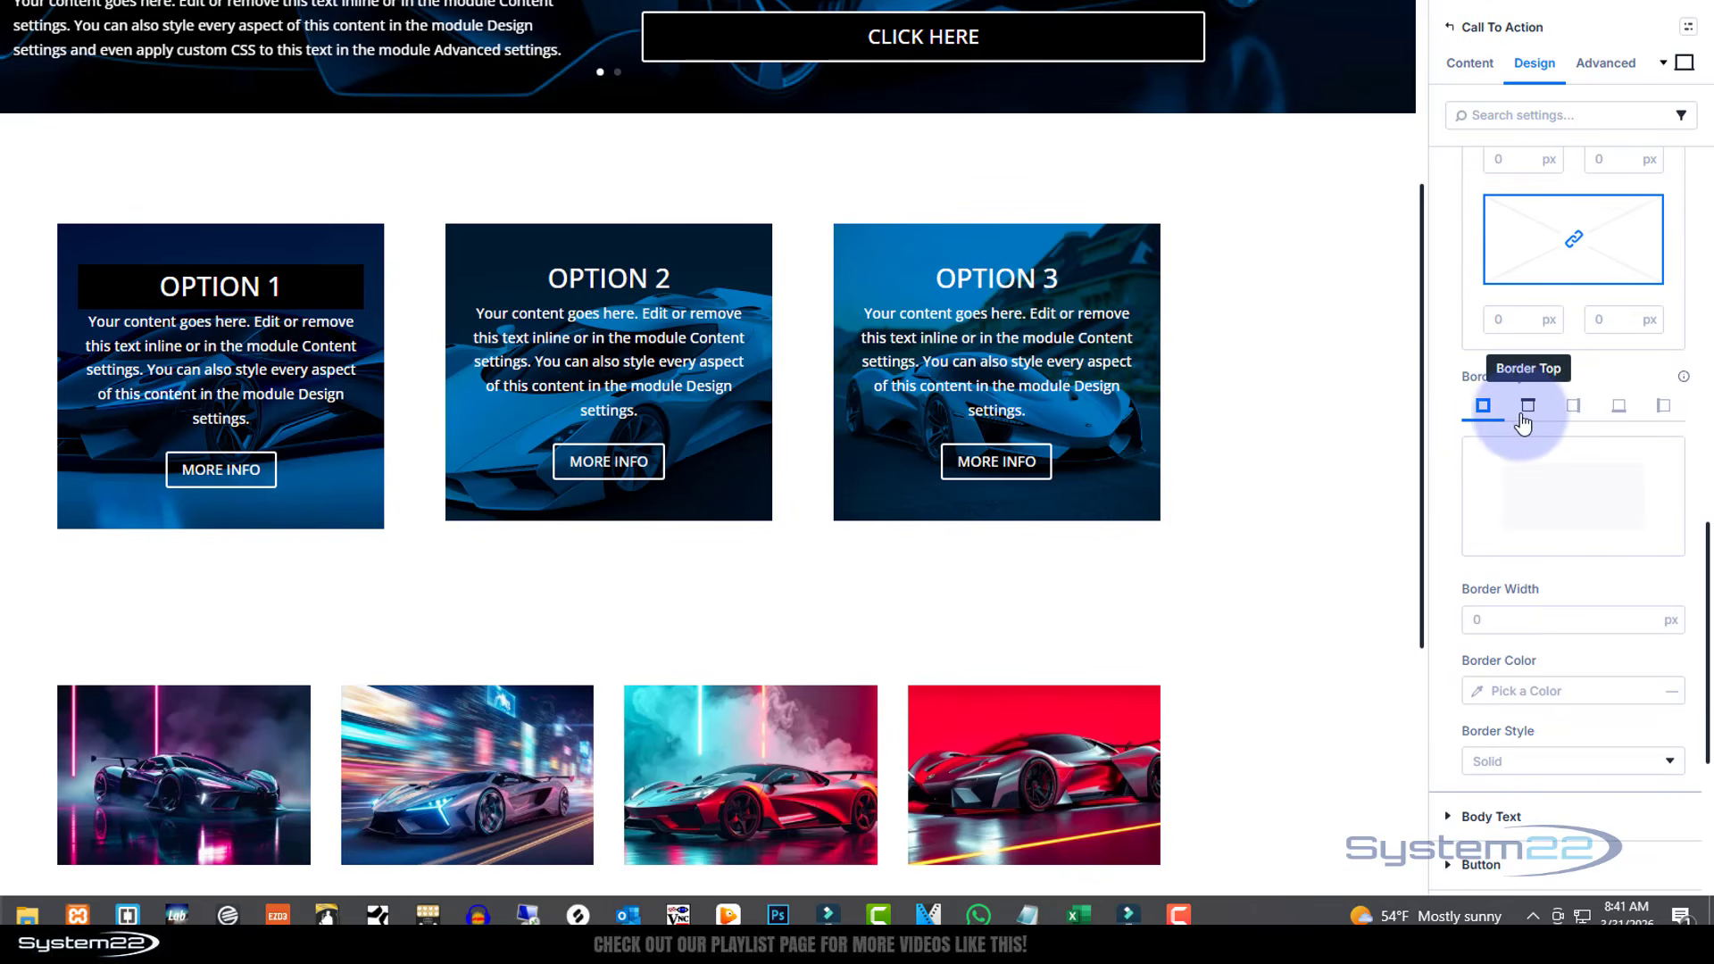
click(1618, 411)
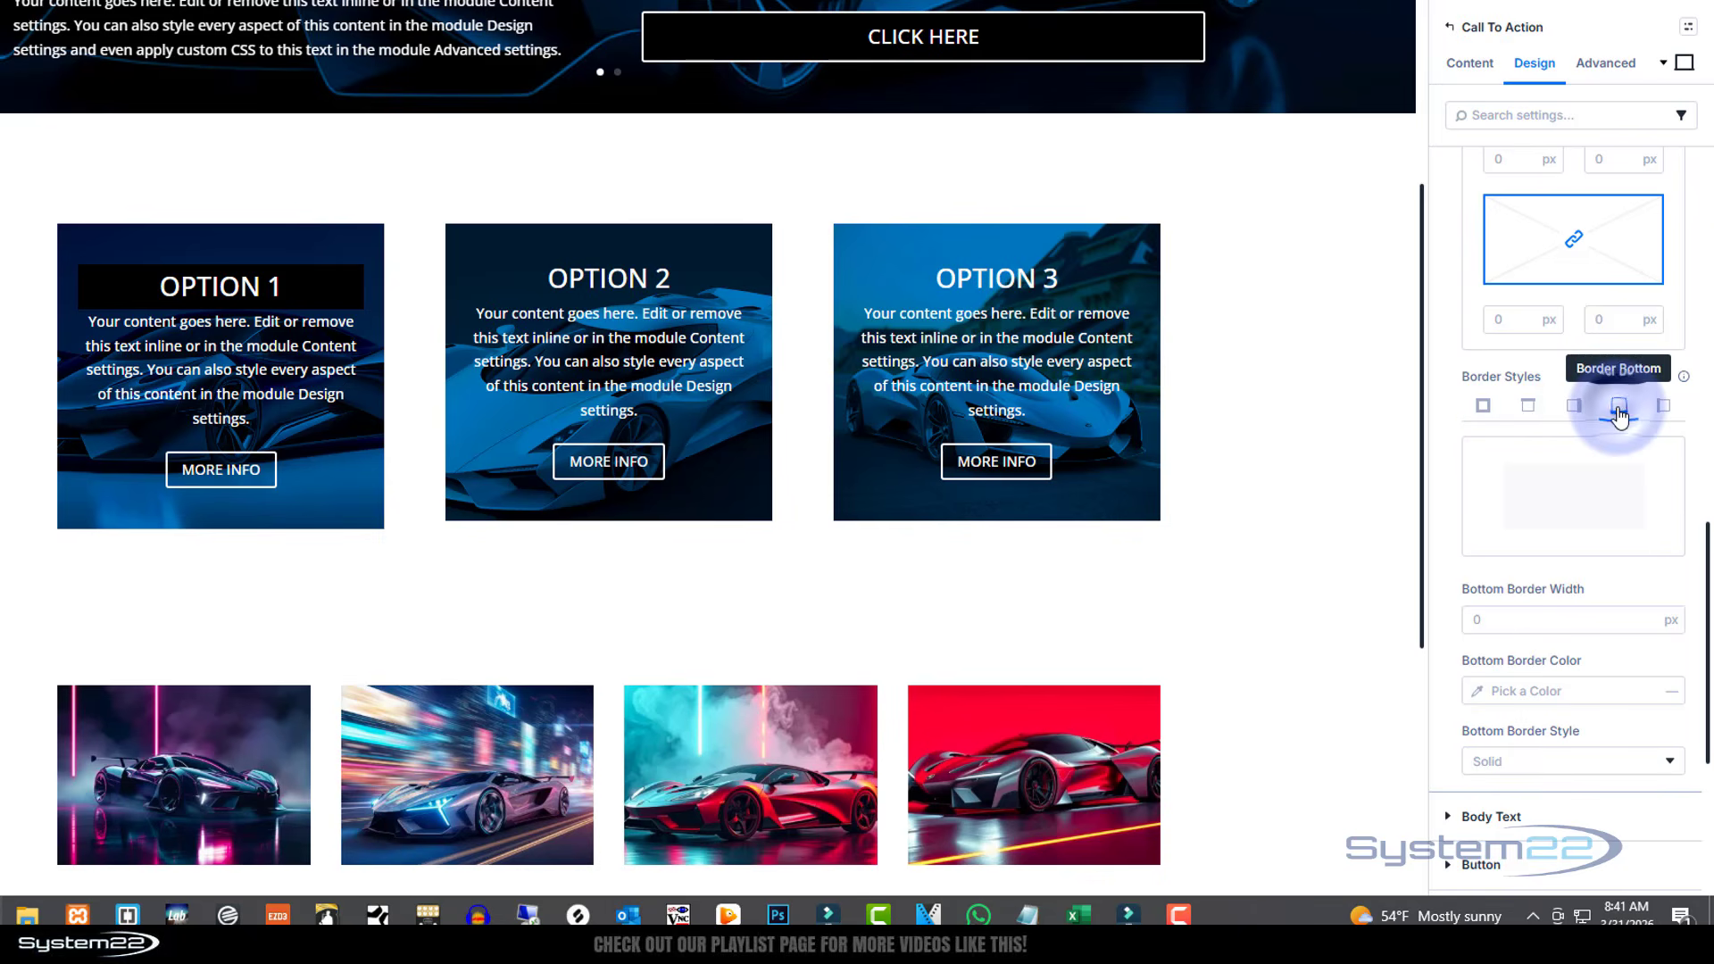
scroll(1612, 471, down, 2)
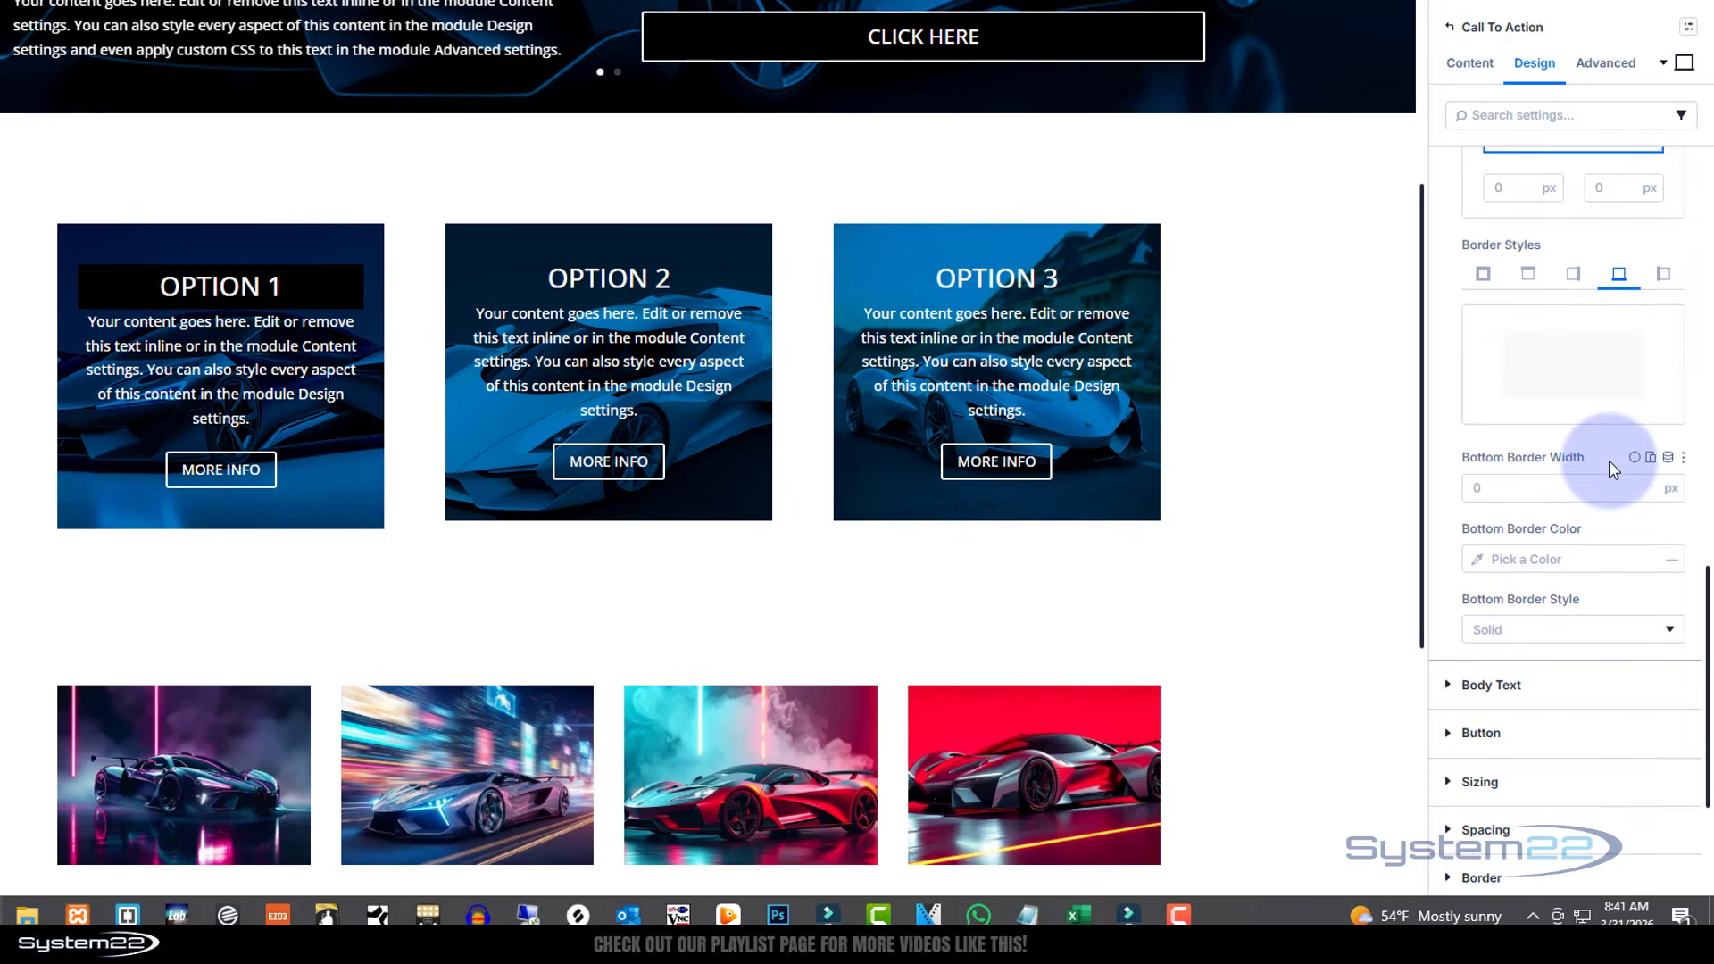
click(1647, 453)
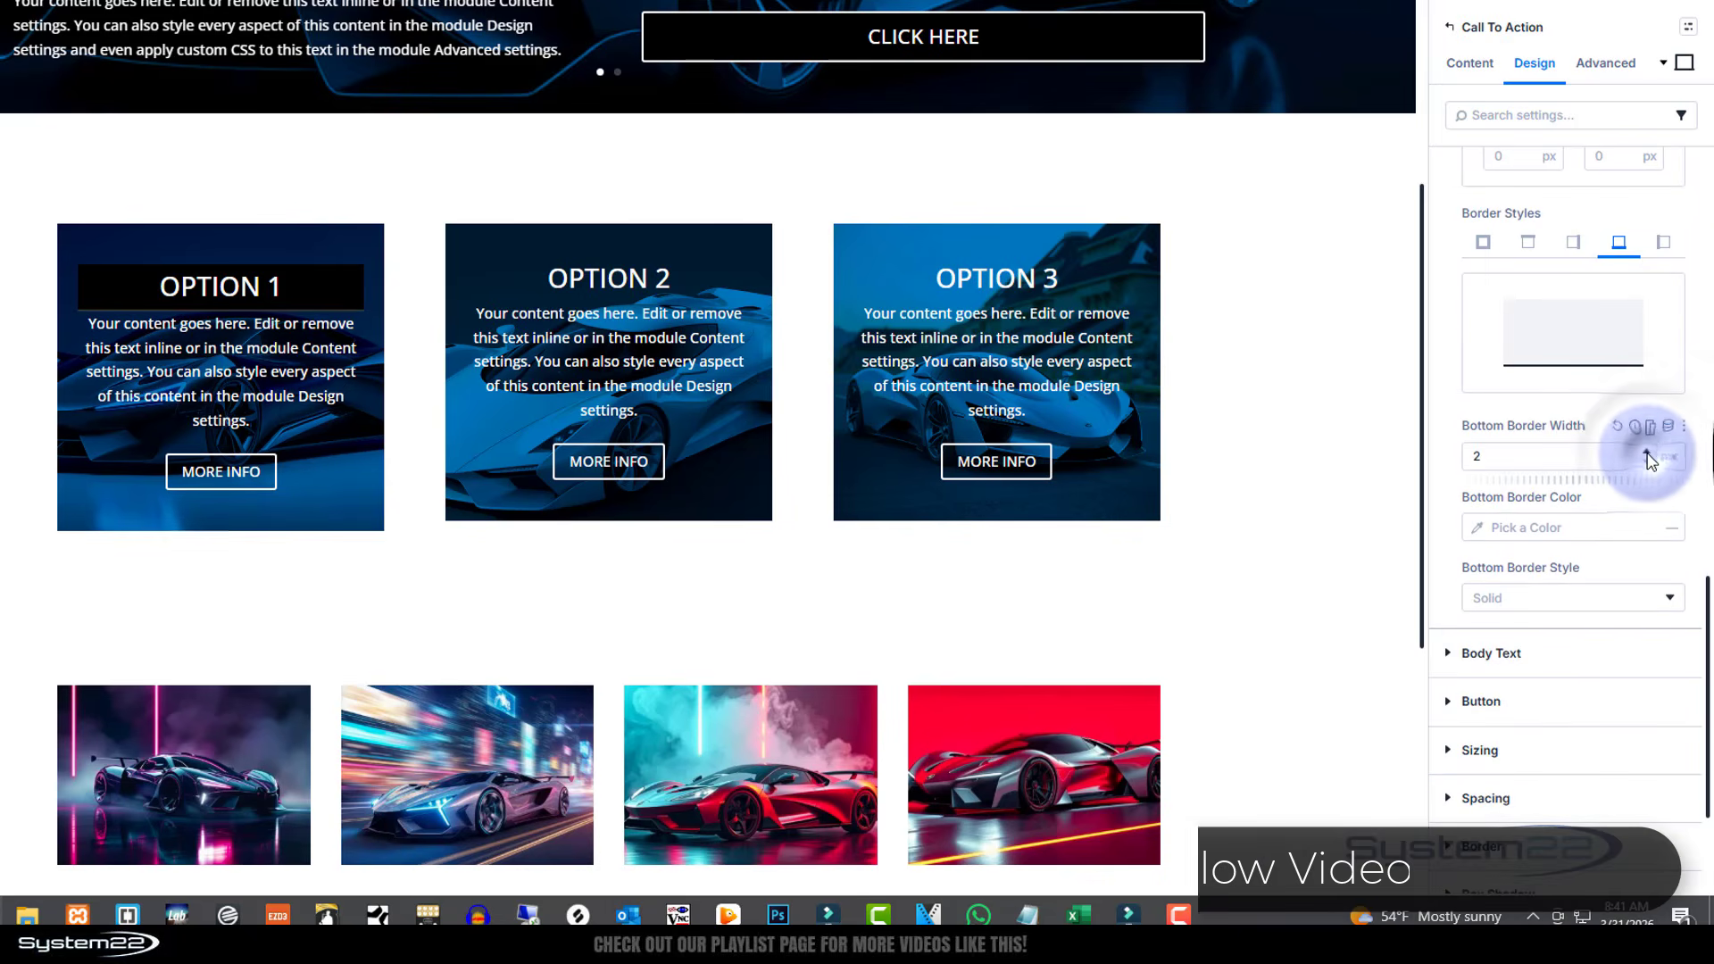
click(1645, 452)
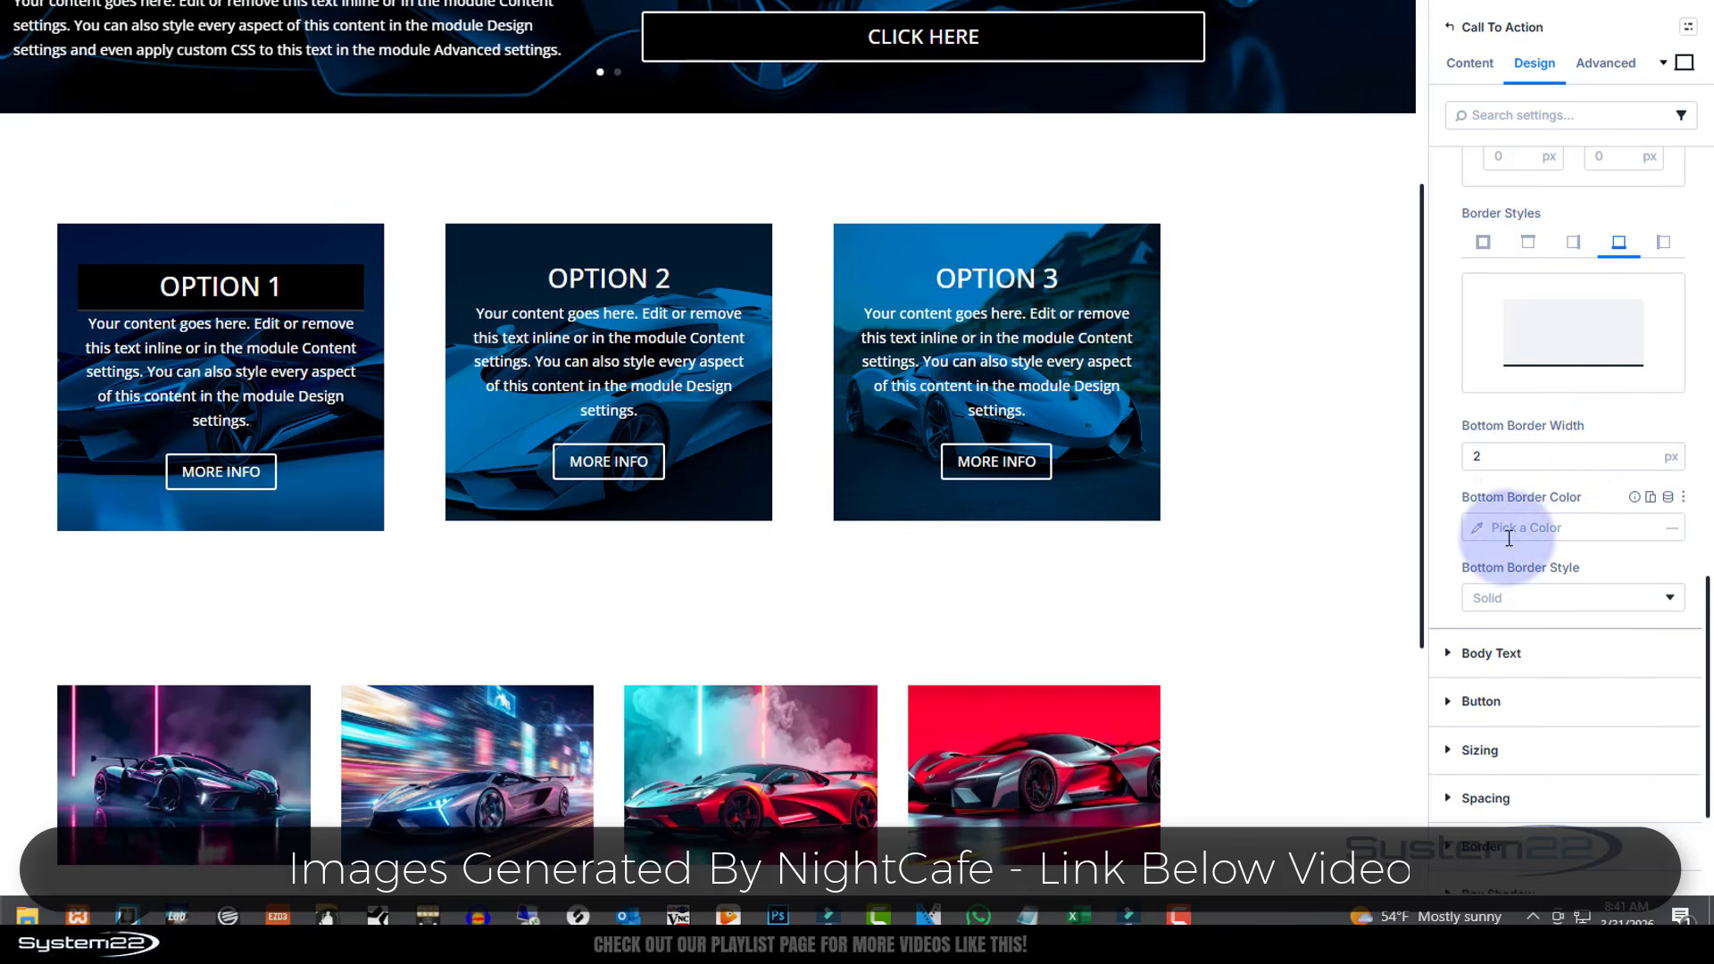
click(1484, 528)
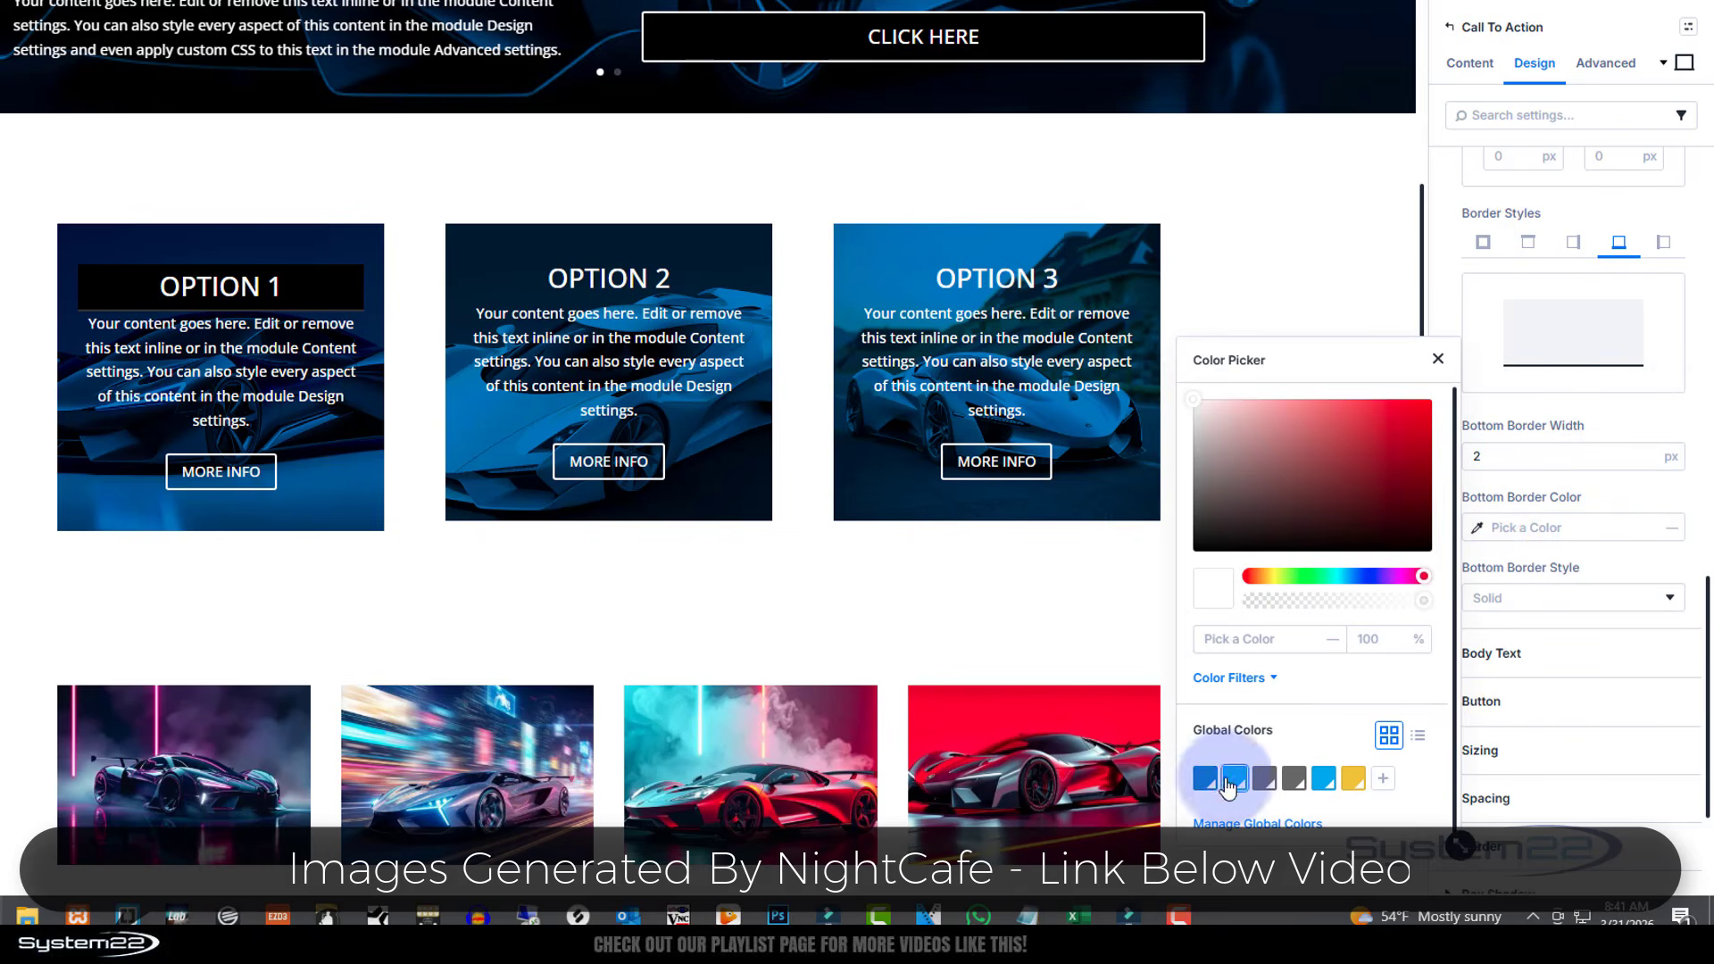
click(1234, 778)
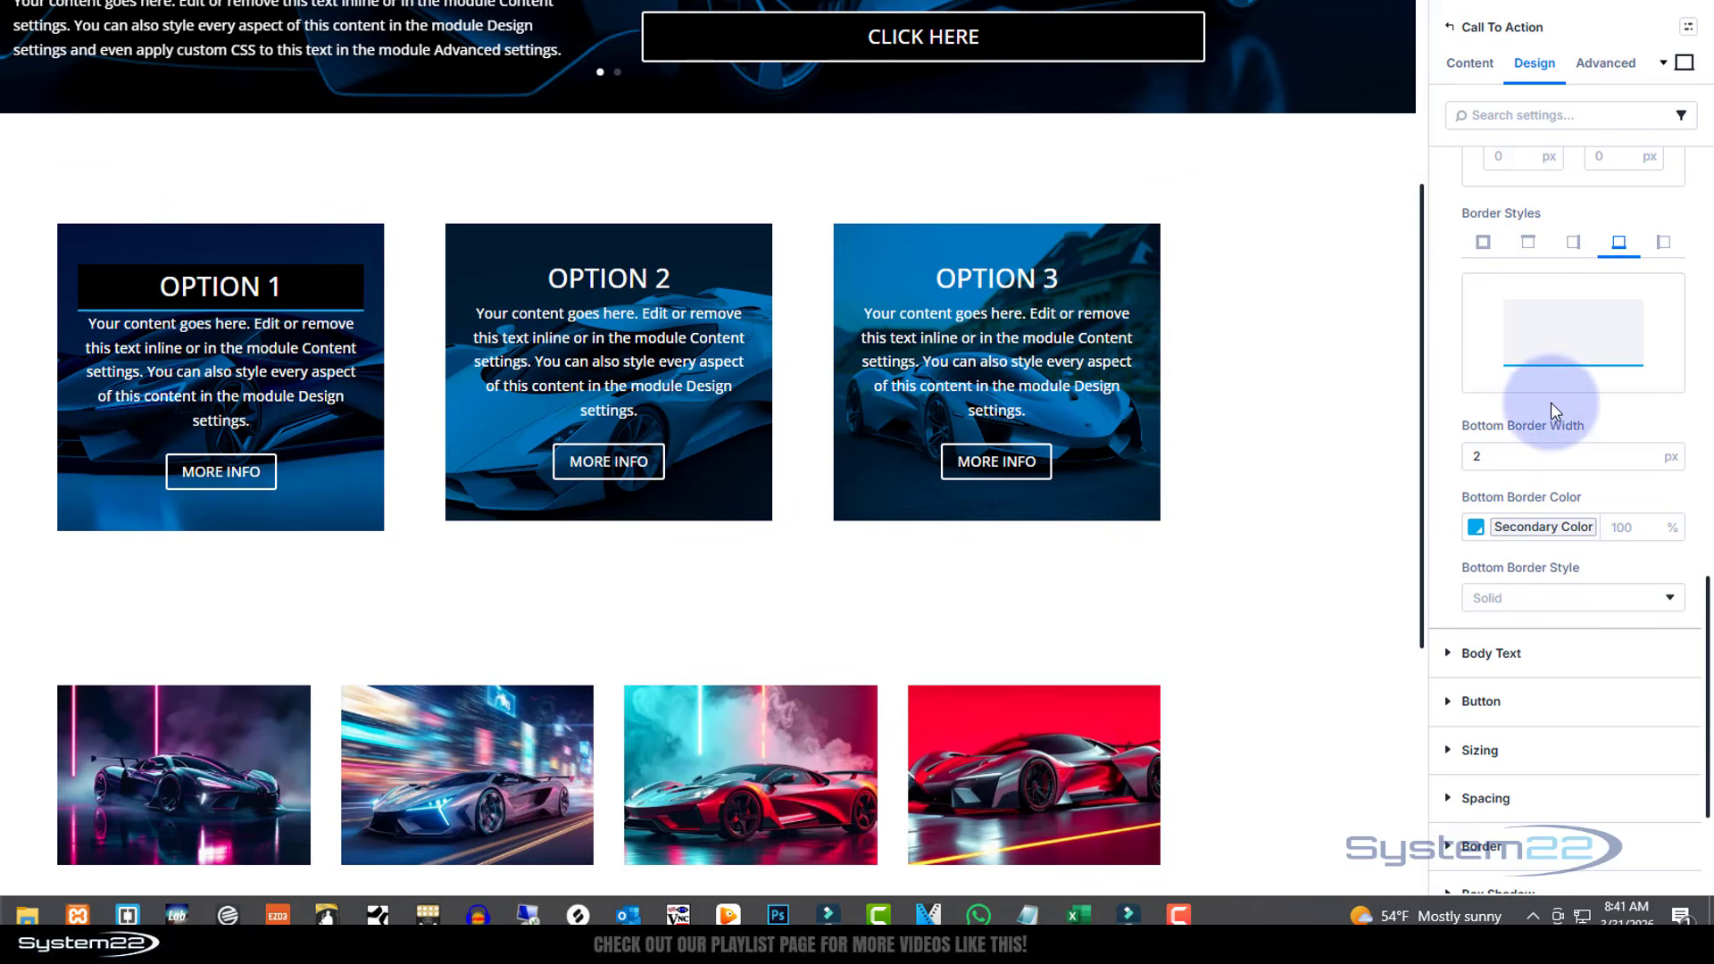
- Add the Spacing and Animation option groups to the Body Text settings of the call to action module
scroll(1550, 406, up, 5)
scroll(1549, 400, up, 5)
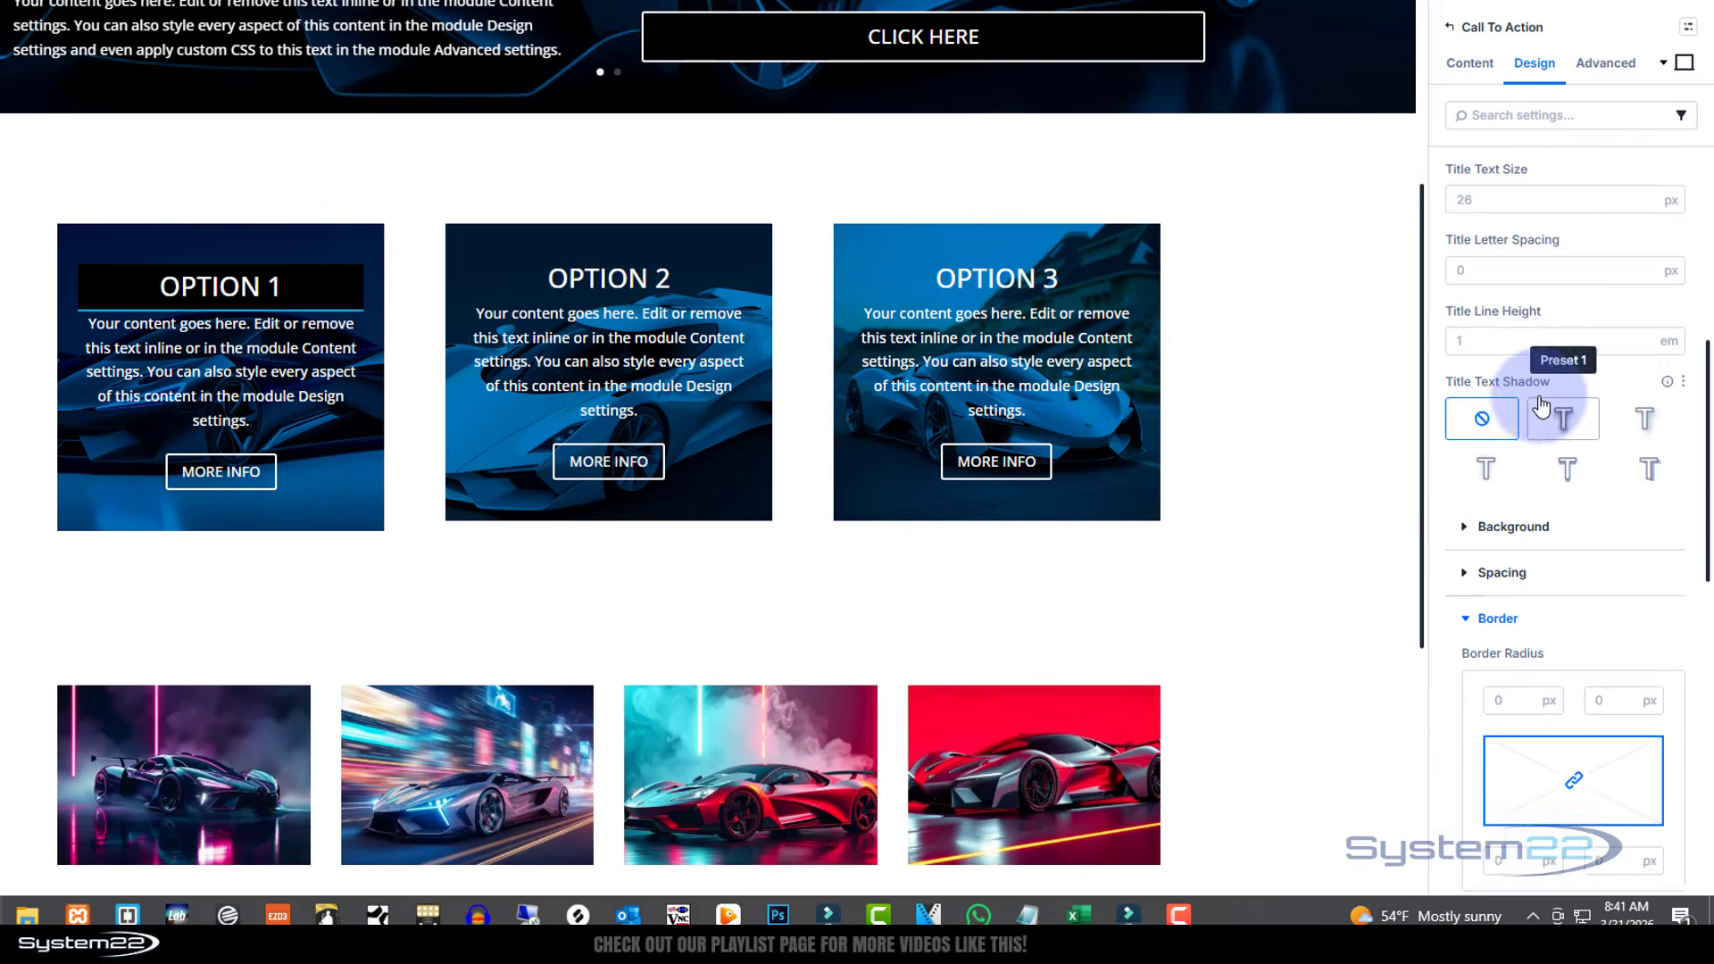
scroll(1537, 392, up, 3)
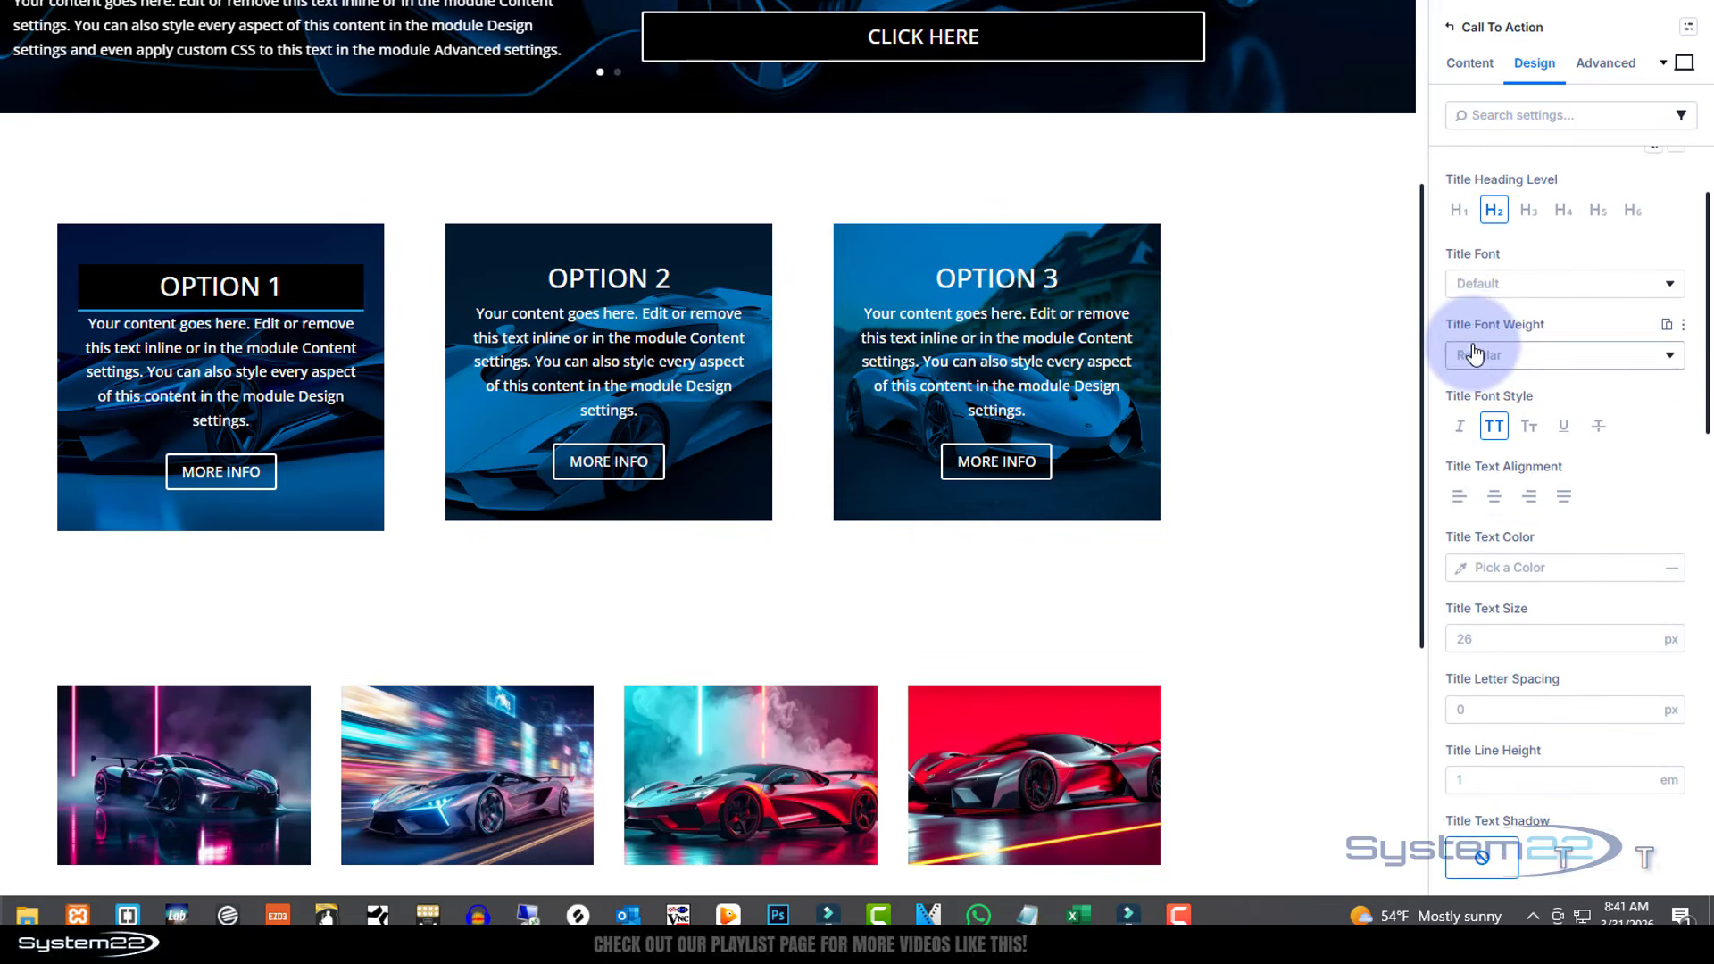
click(1448, 266)
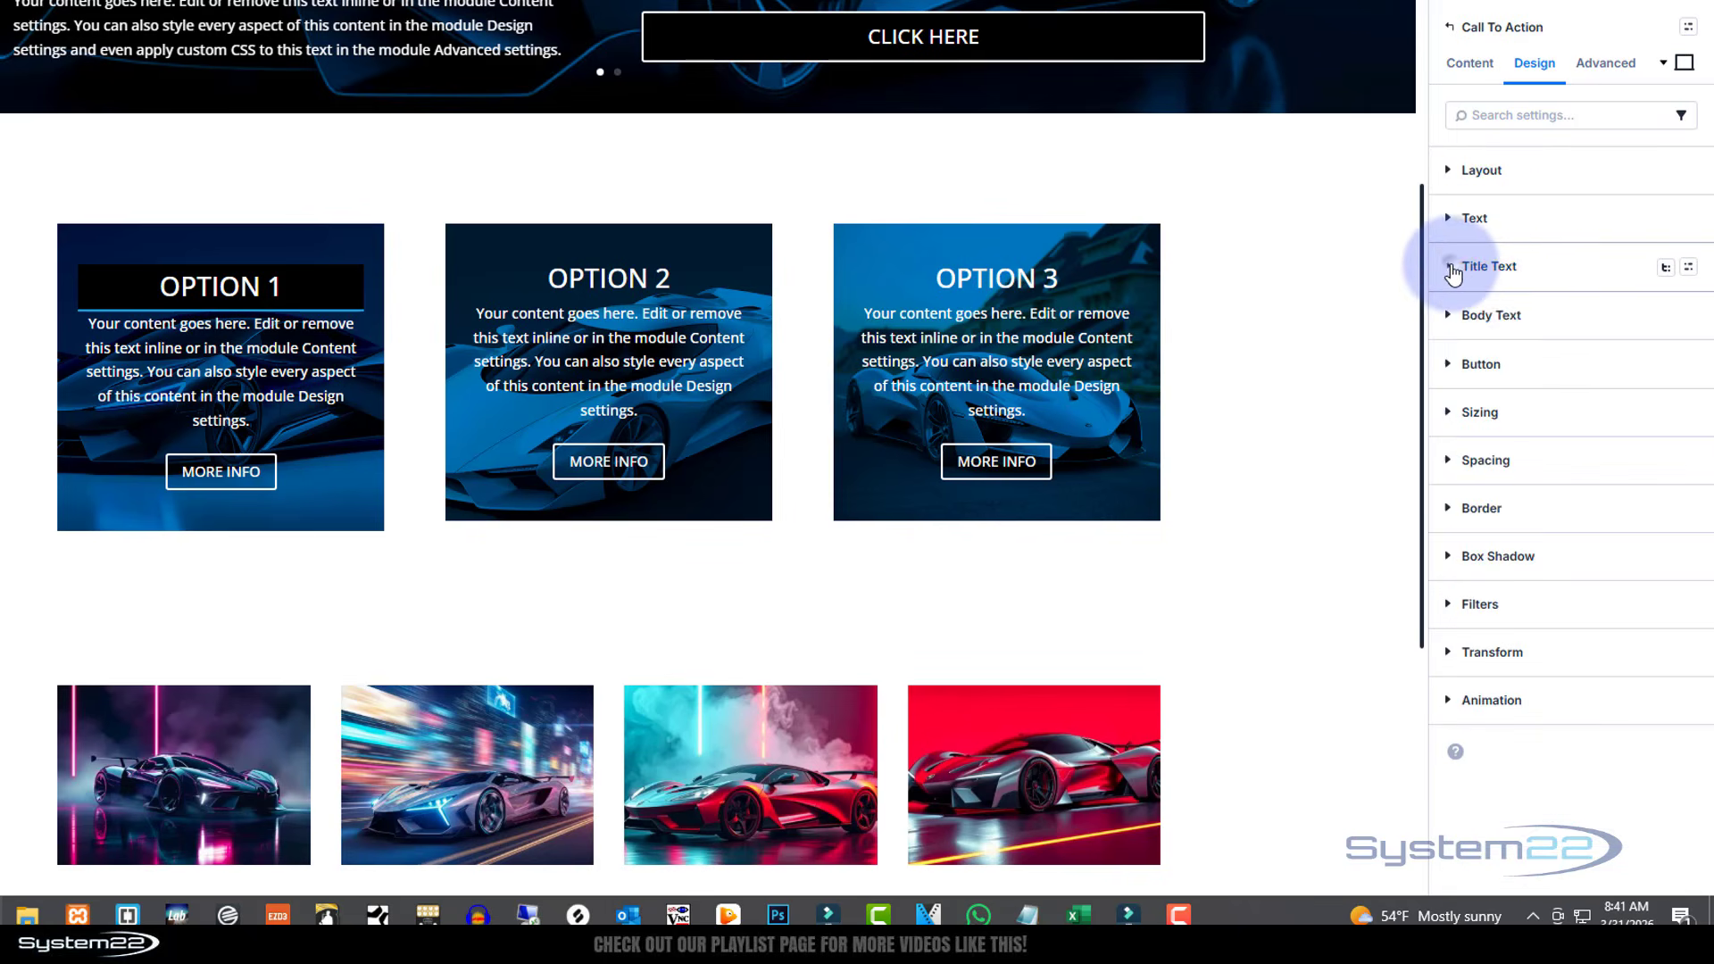
click(1448, 318)
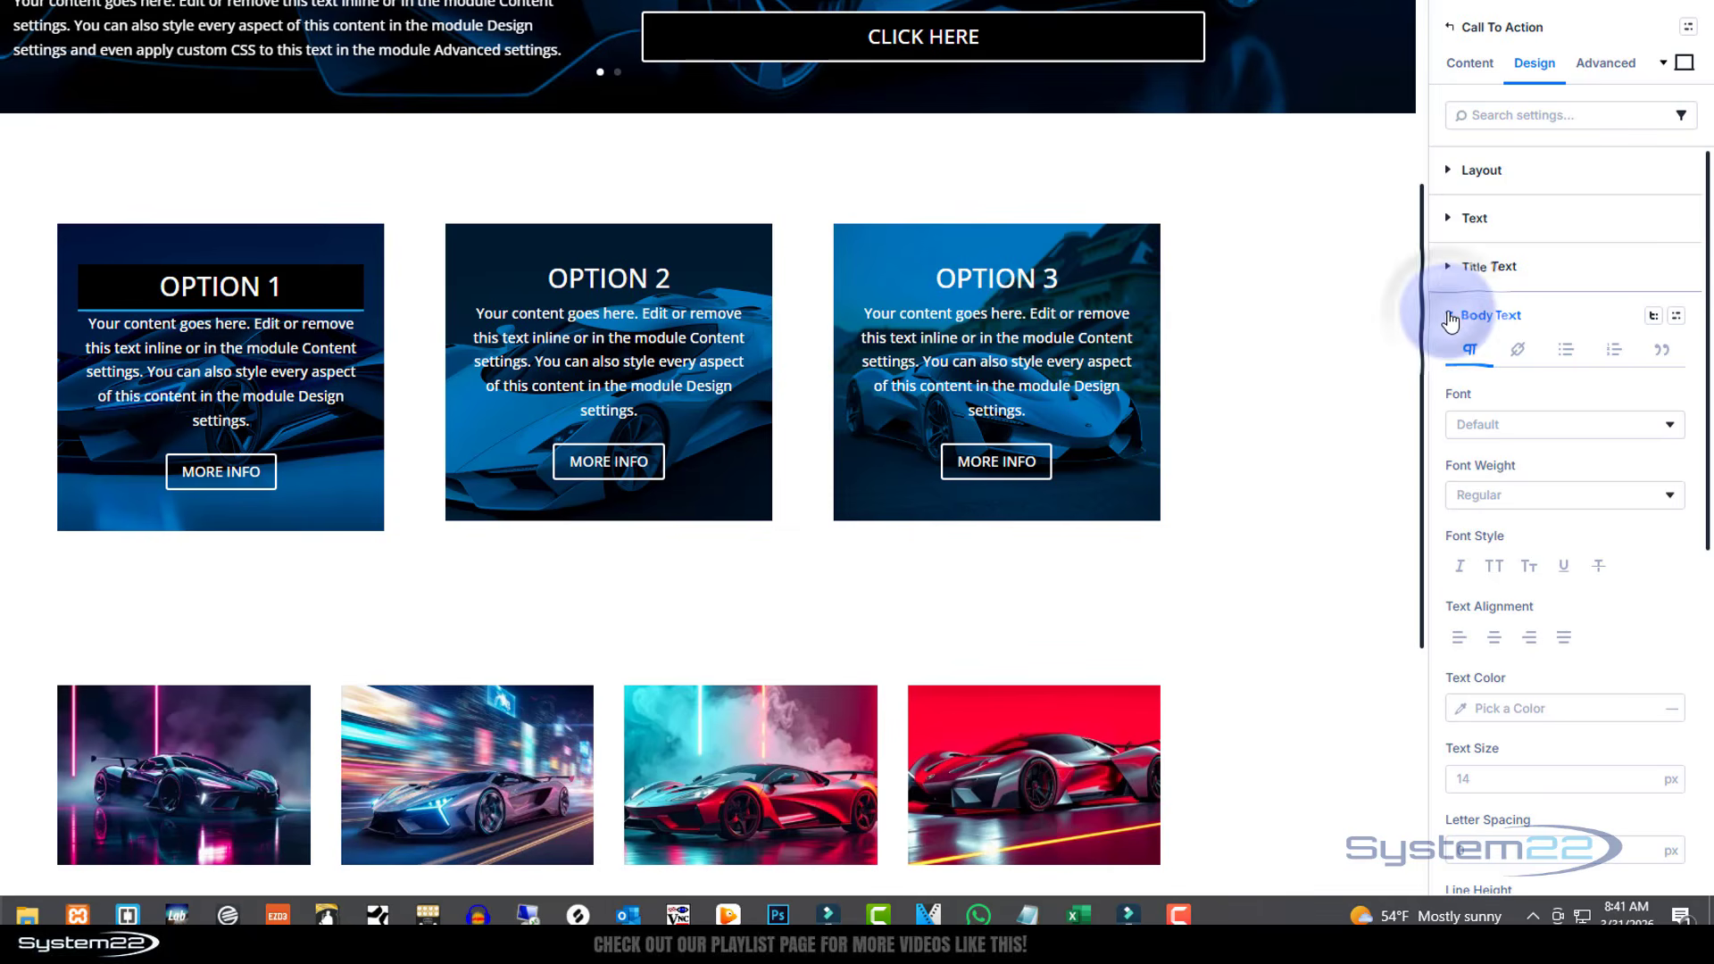
click(1654, 319)
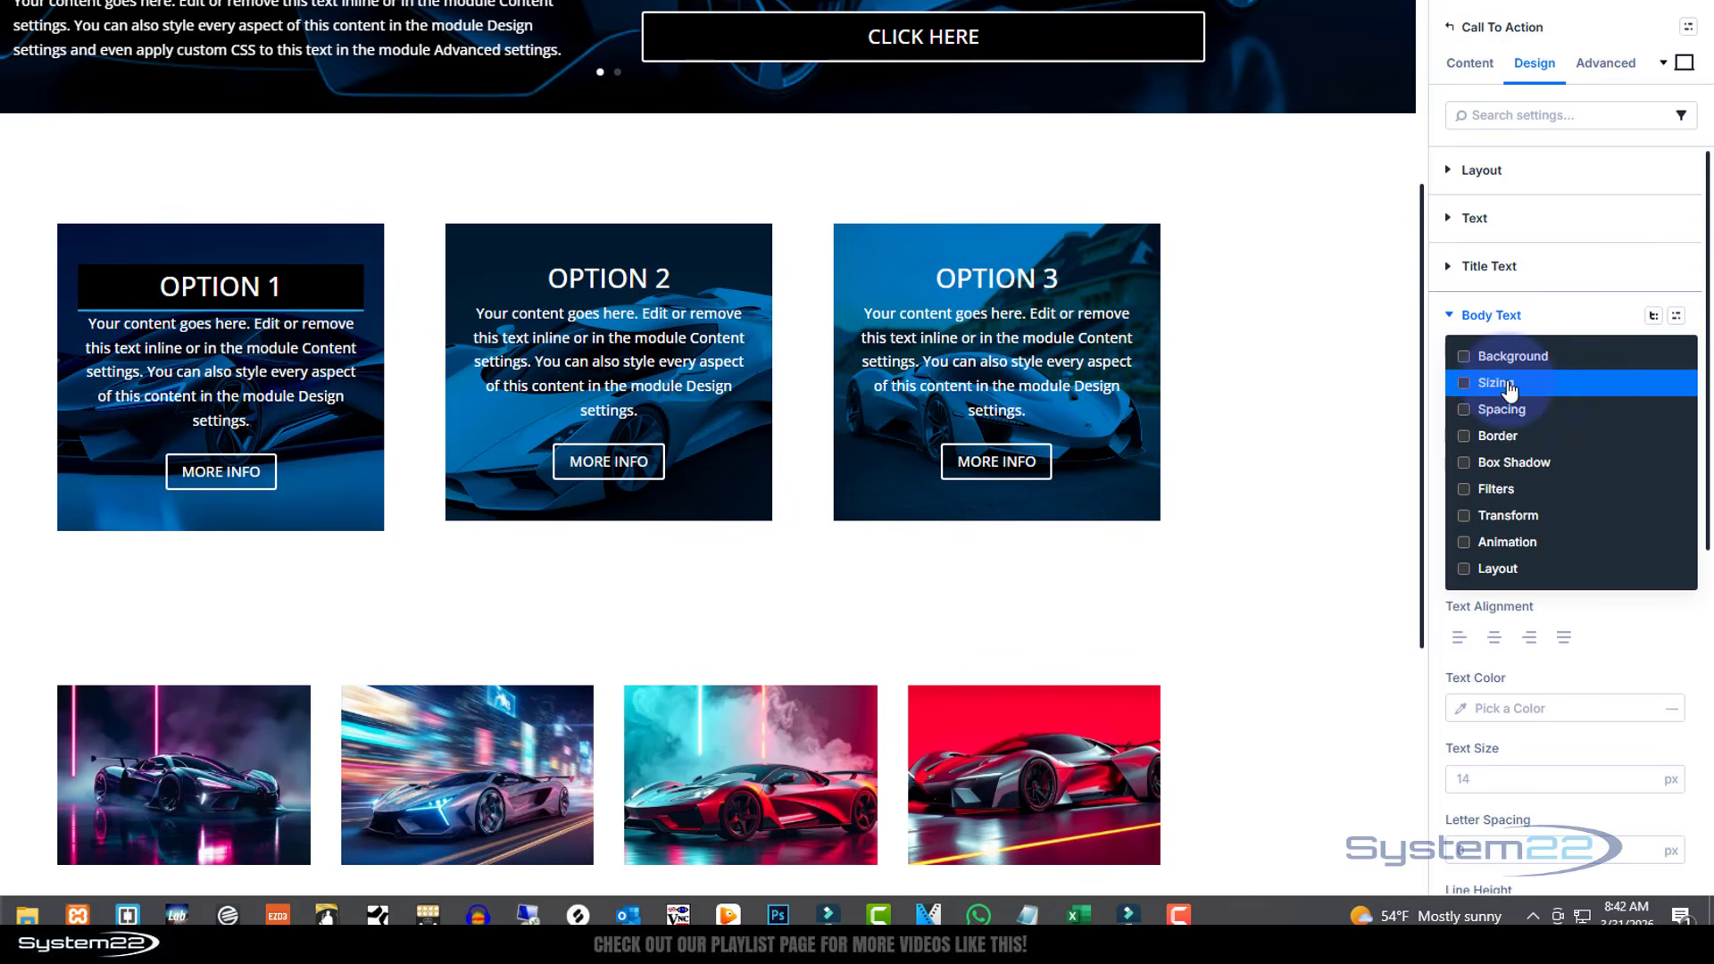
click(1464, 410)
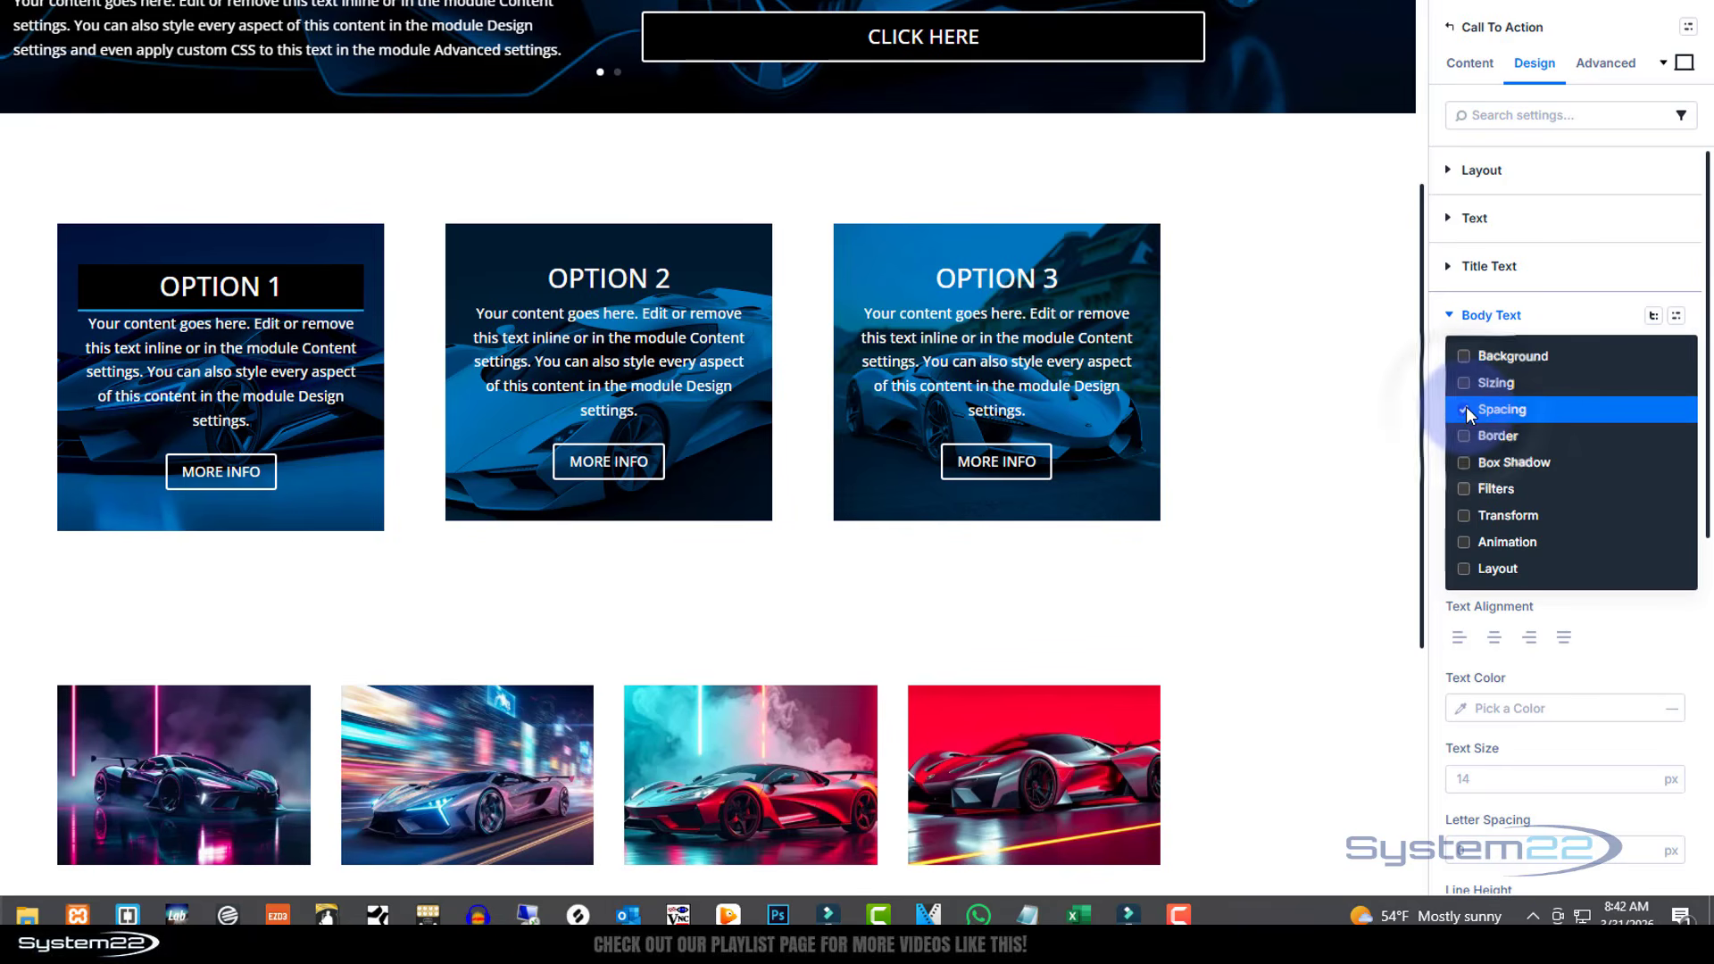
click(1465, 544)
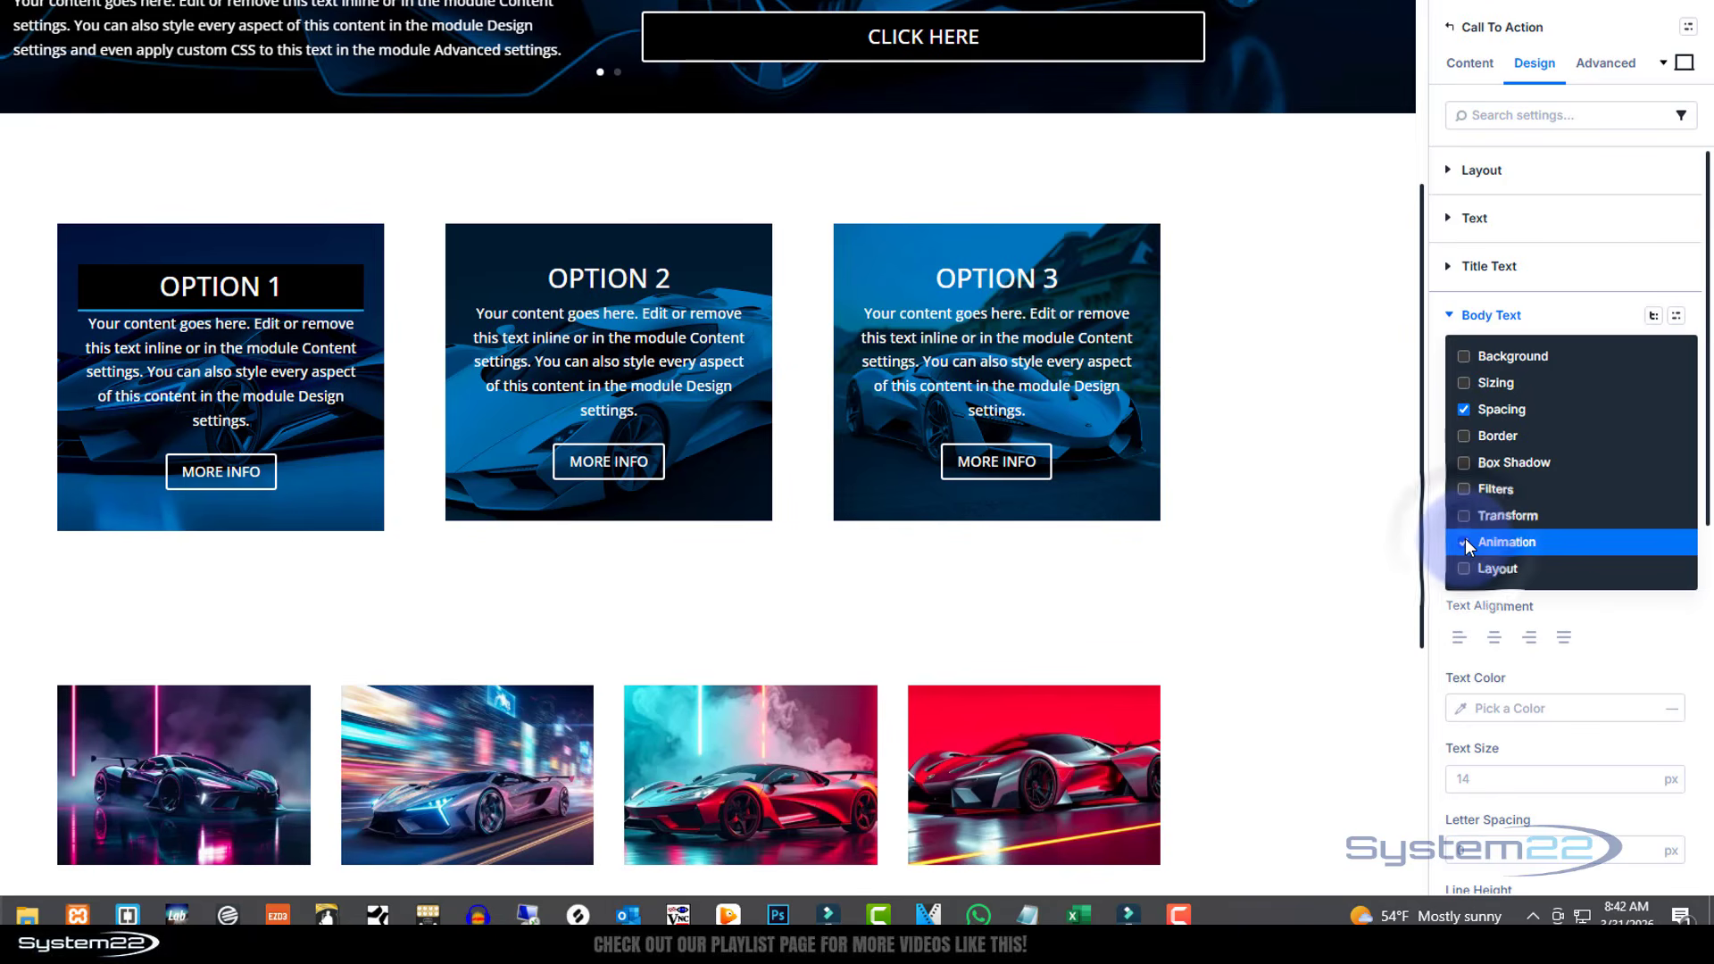
click(1578, 319)
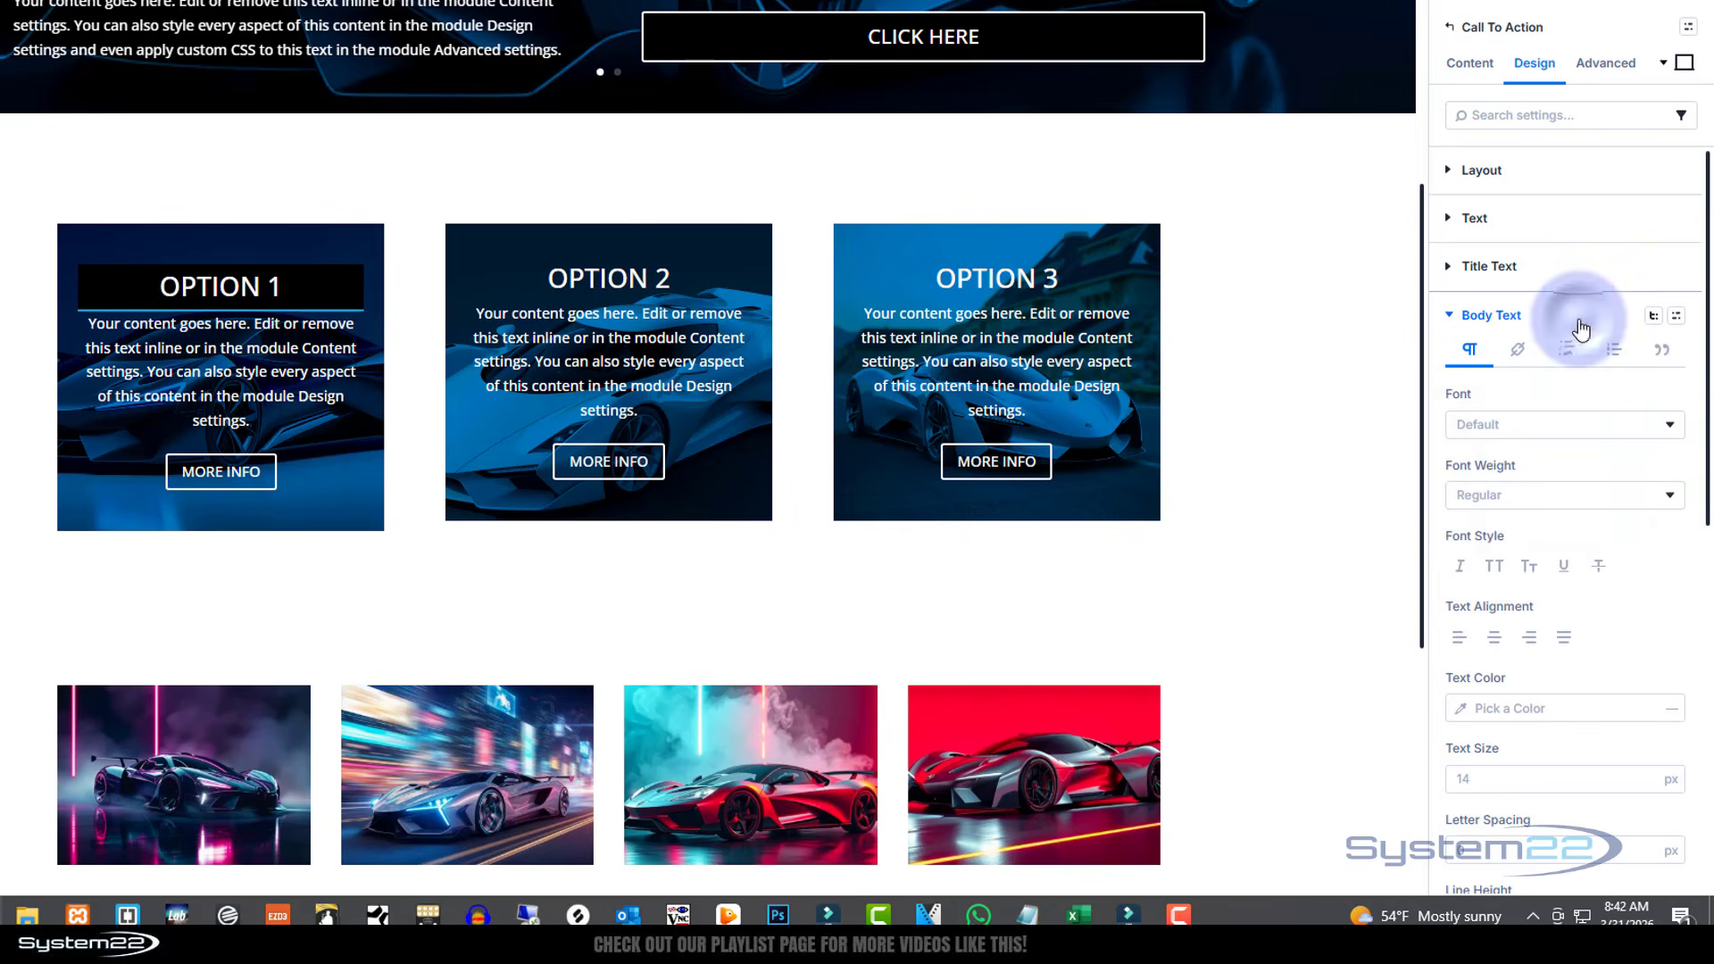
- Set the top padding of the OPTION 1 body text to 20 px
scroll(1571, 392, down, 3)
scroll(1570, 393, down, 5)
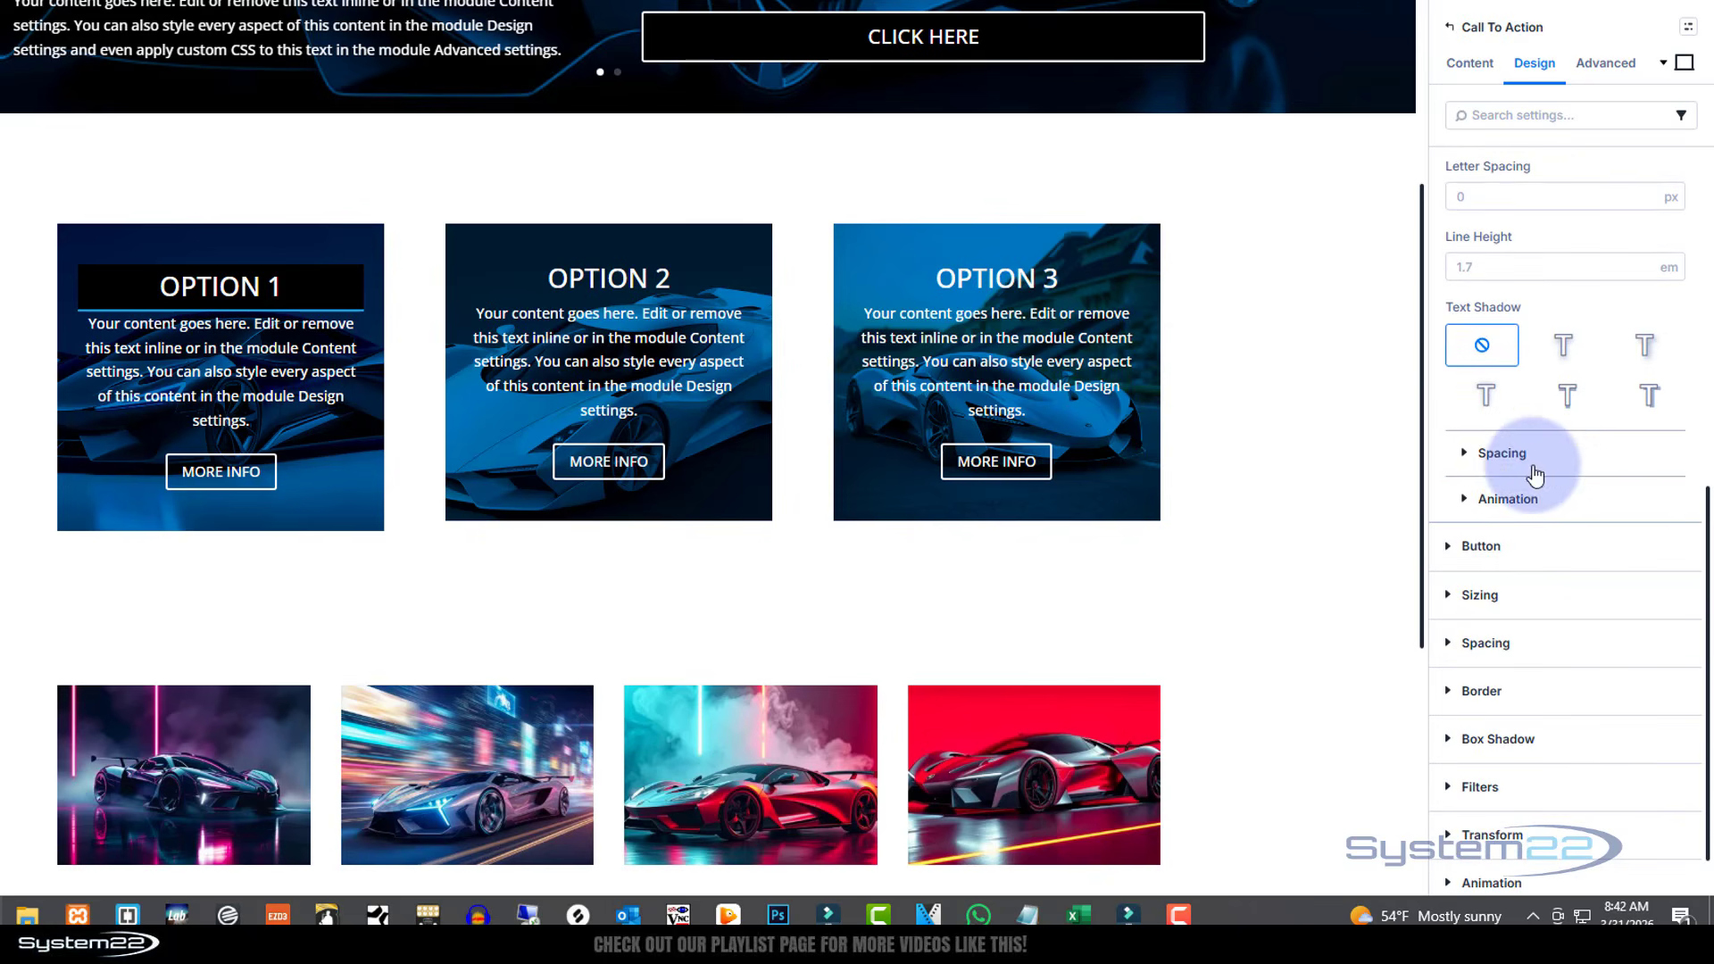
click(1465, 456)
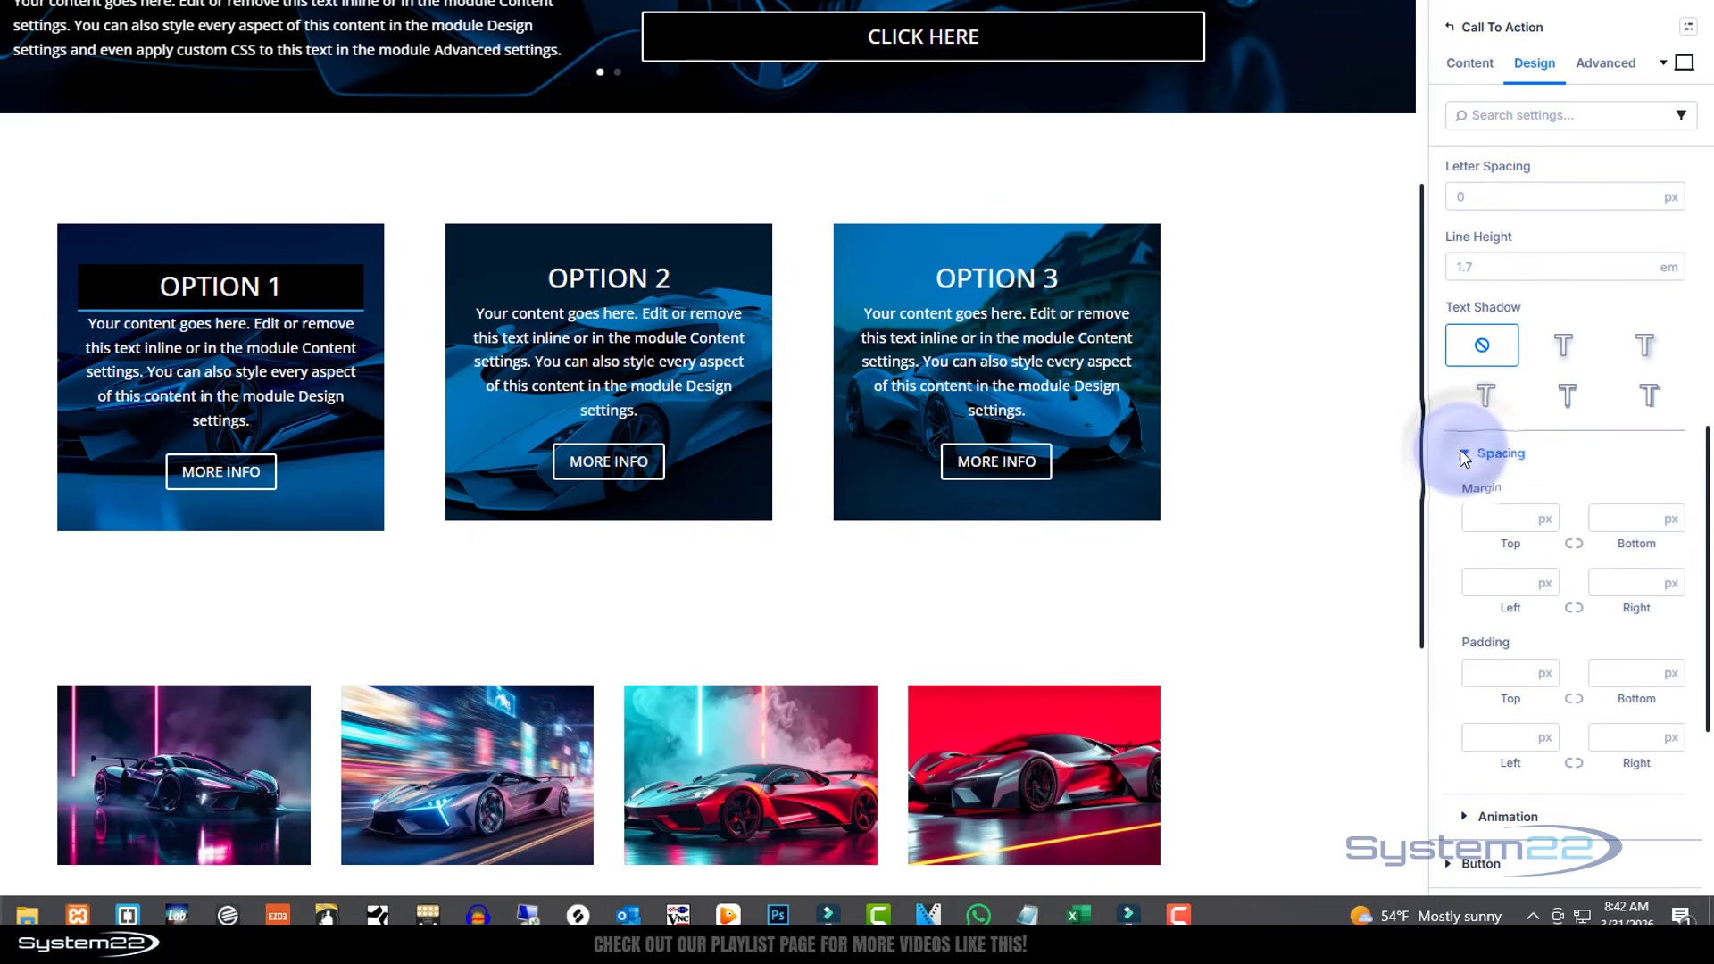
click(1486, 671)
scroll(1485, 643, down, 2)
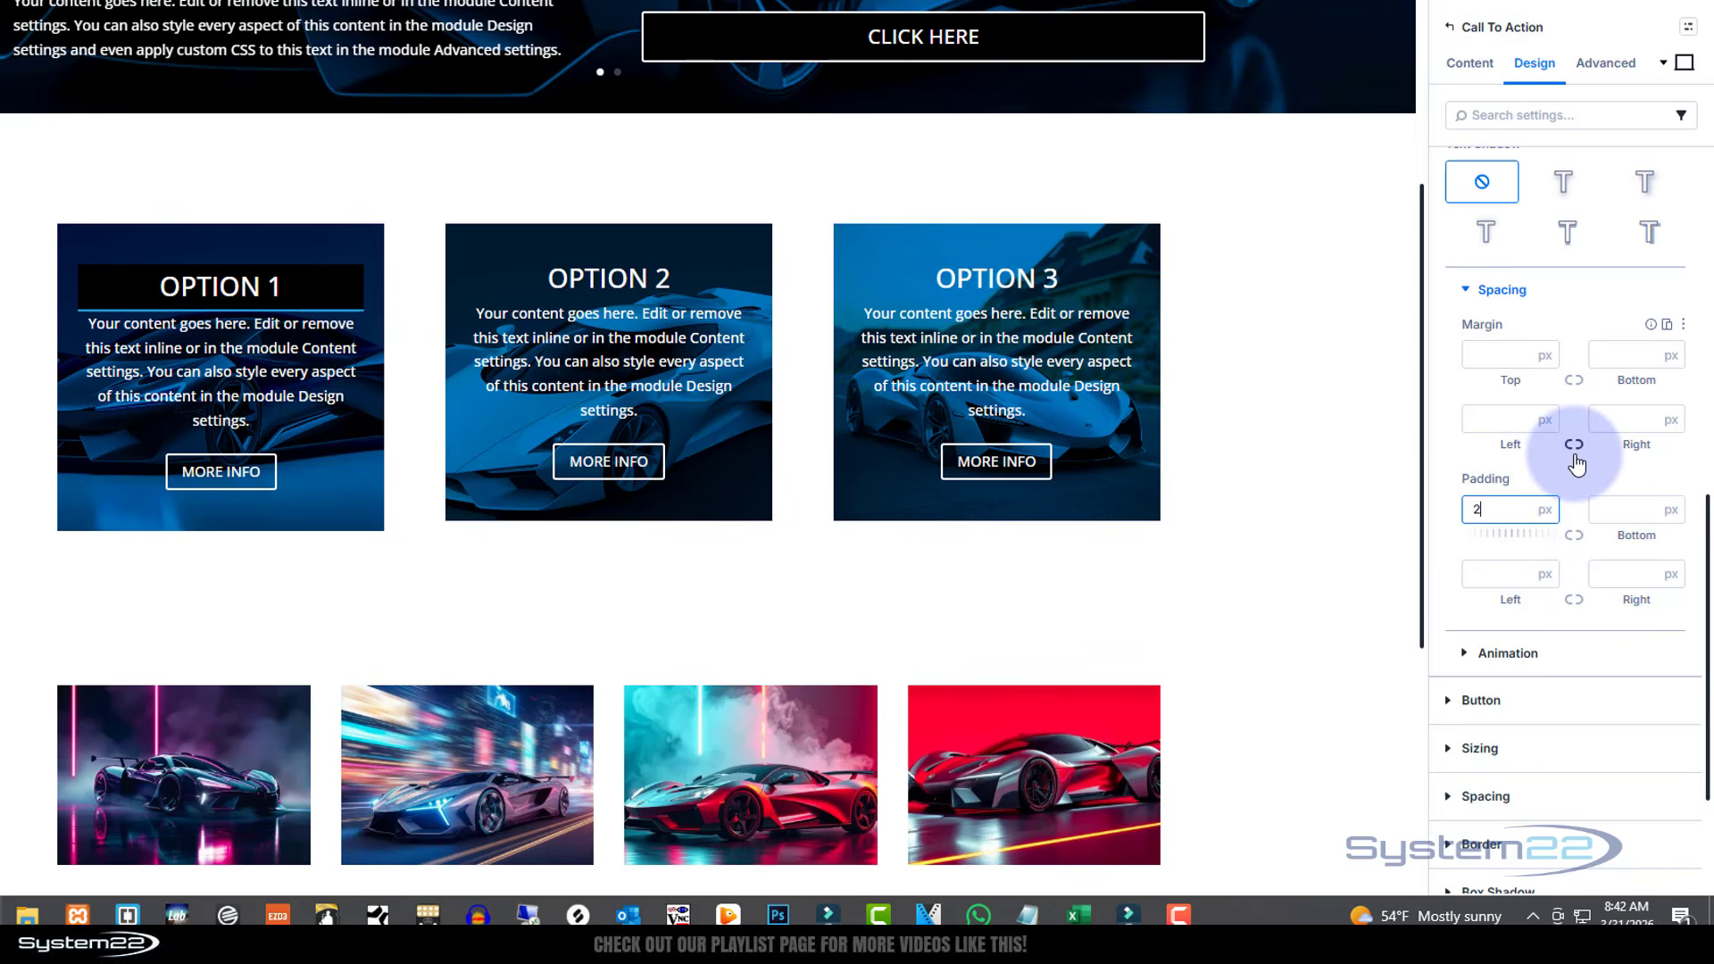
click(1543, 470)
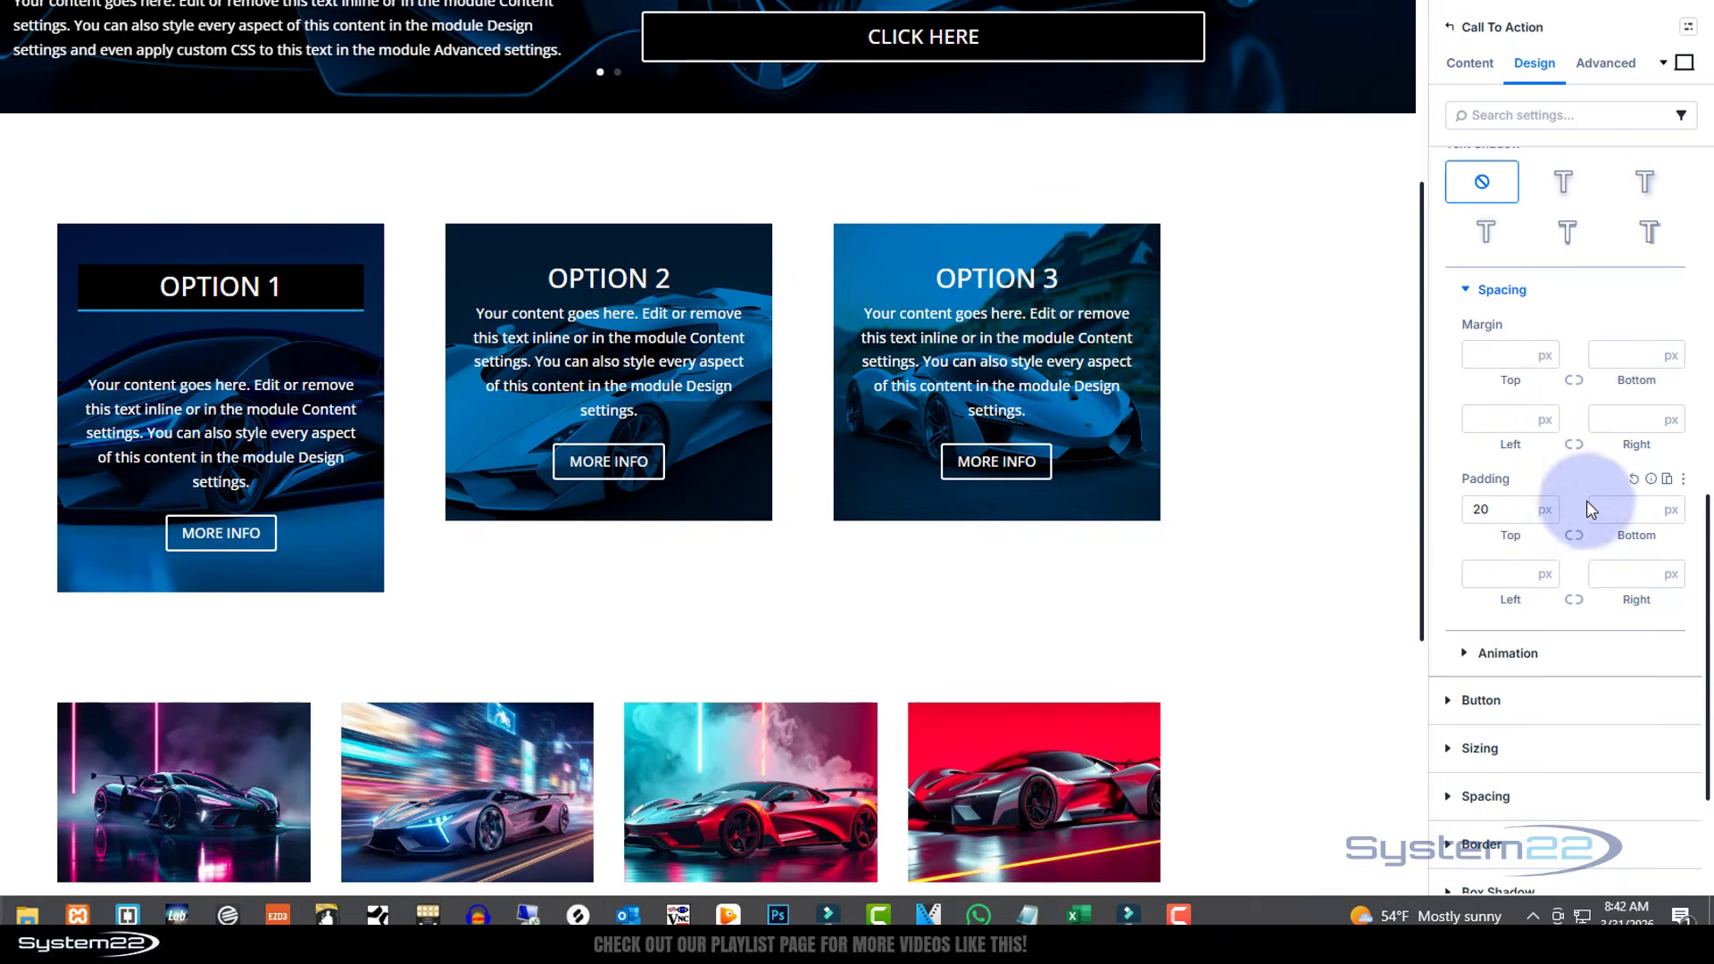
- Try matching the body text's bottom padding to the 20 px top padding and clear it
click(1575, 538)
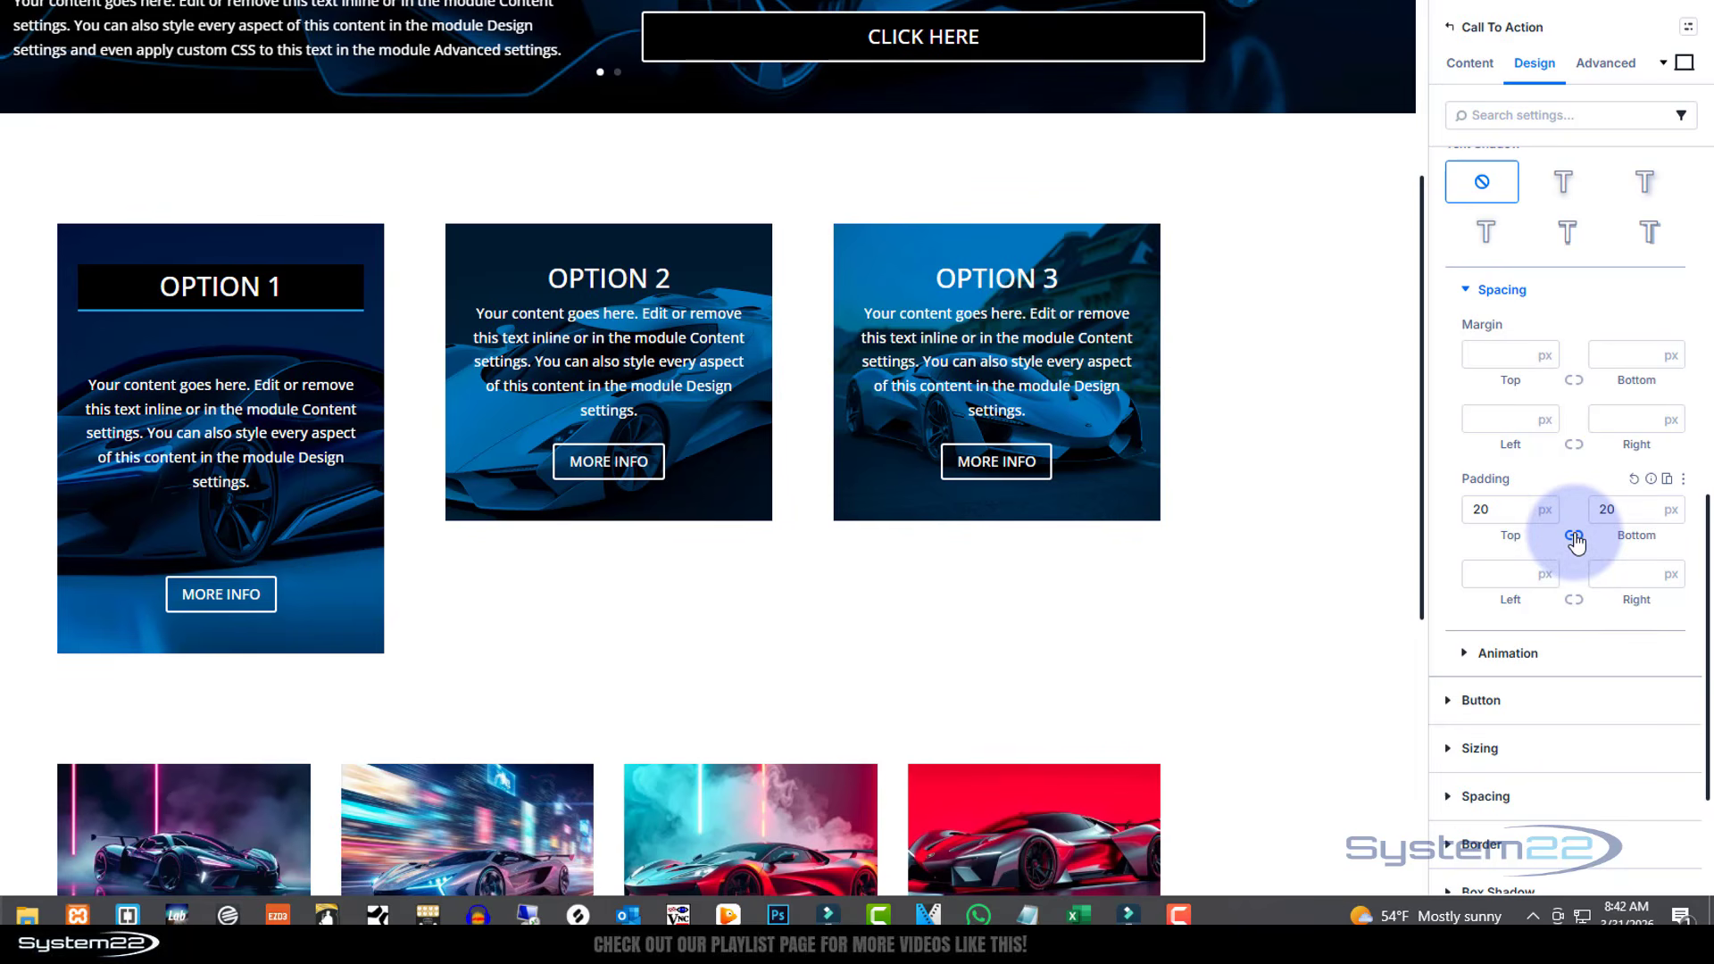
click(1584, 507)
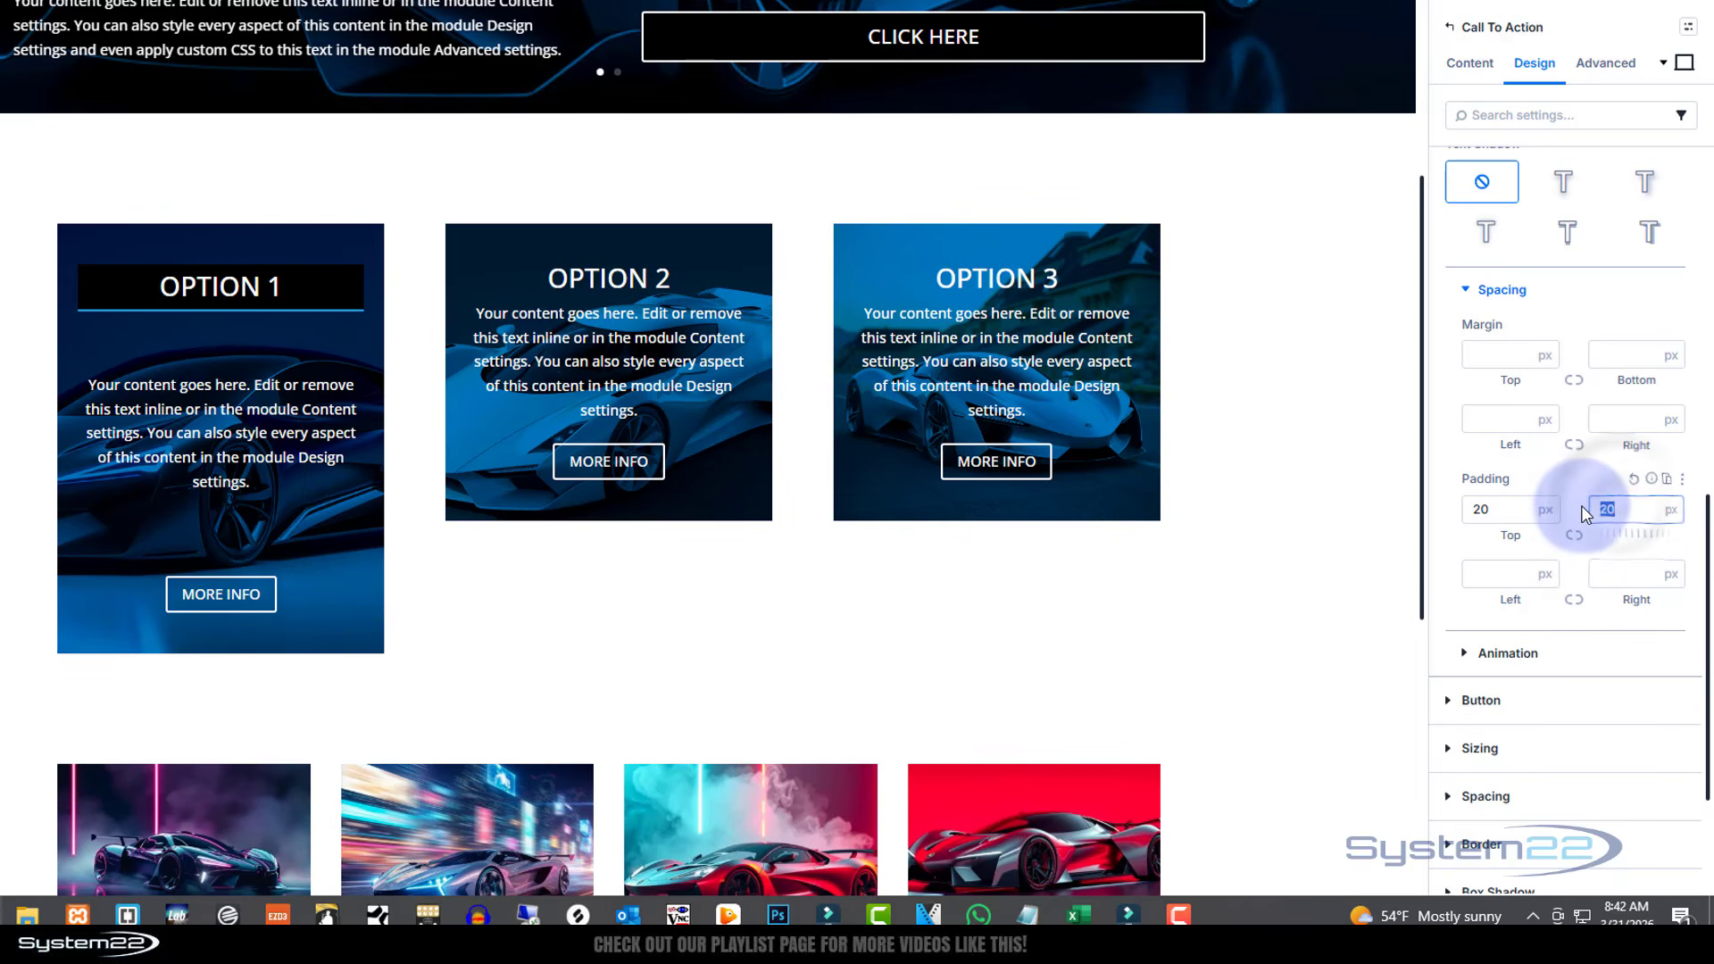
key(BackSpace)
- Give the body text a Fade animation with a 2000 ms delay
scroll(1606, 474, down, 2)
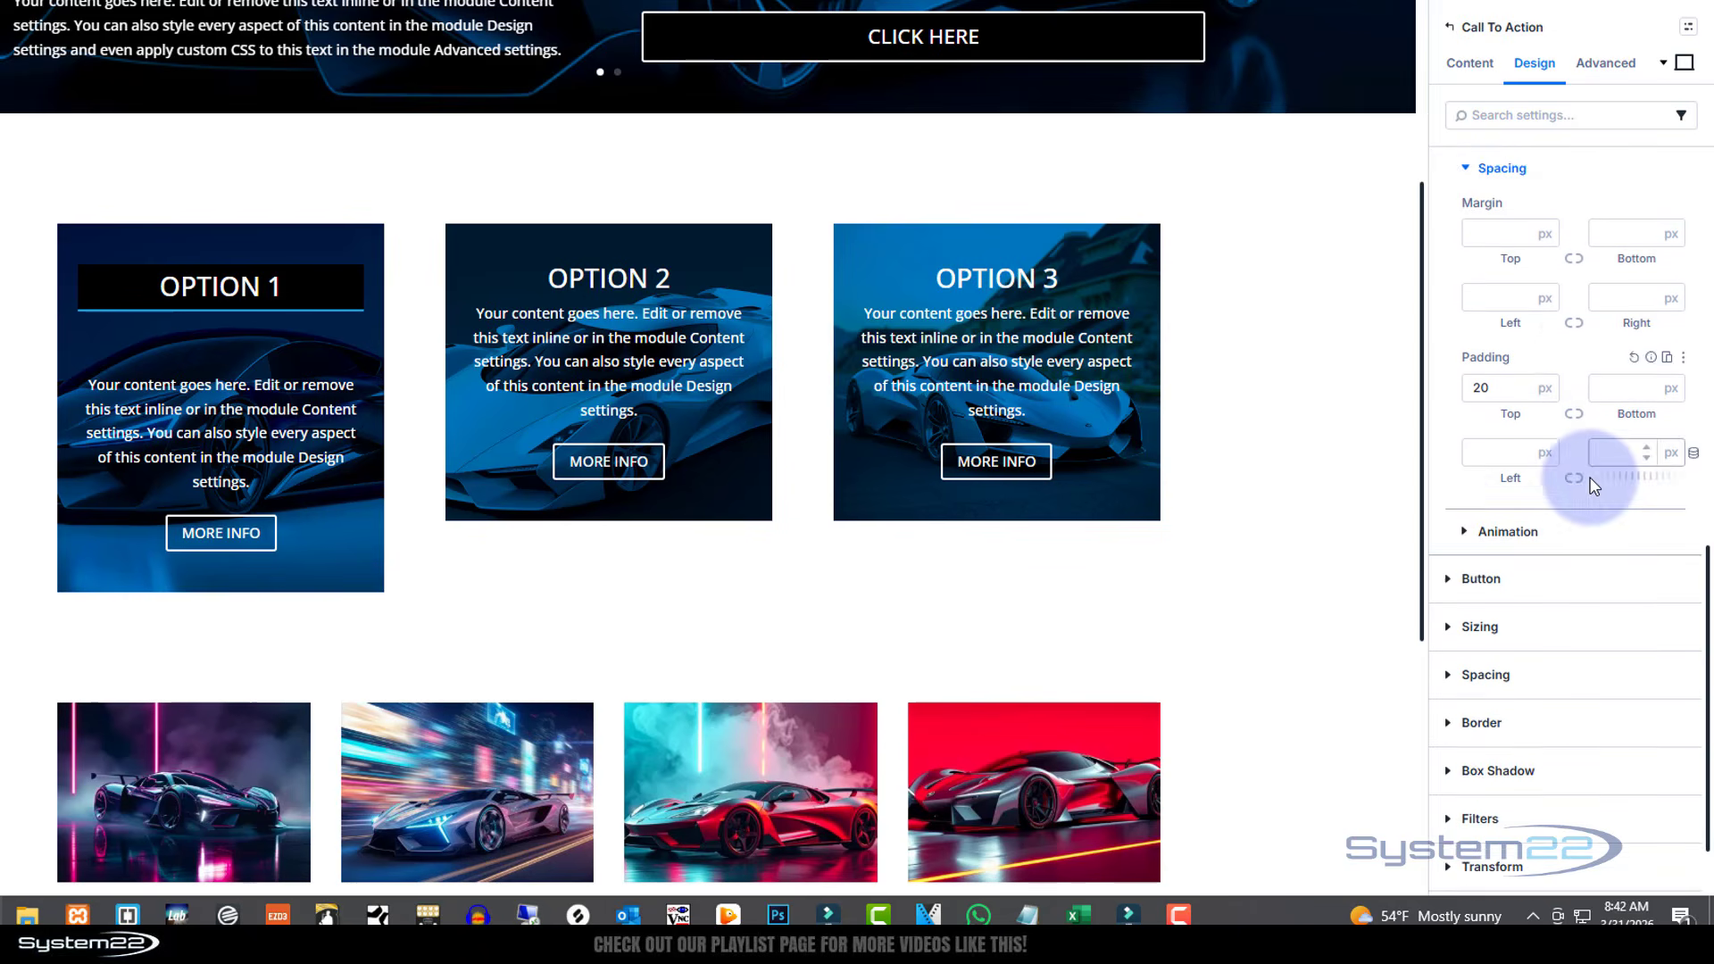
click(1465, 492)
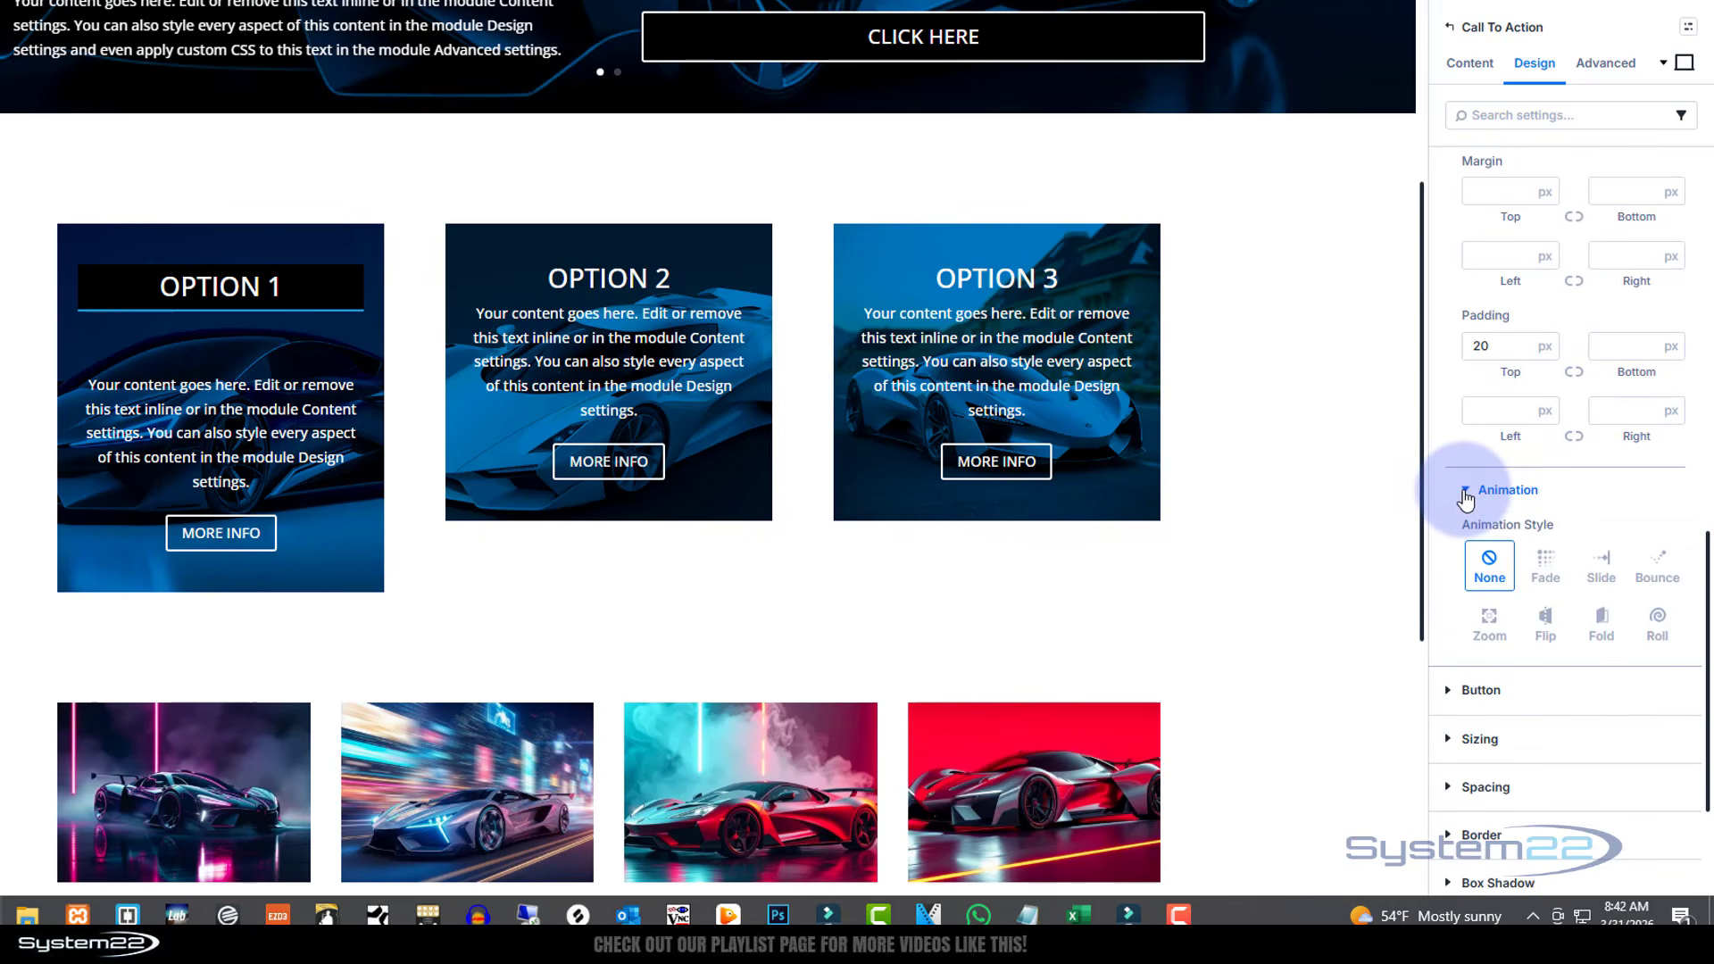
click(1545, 562)
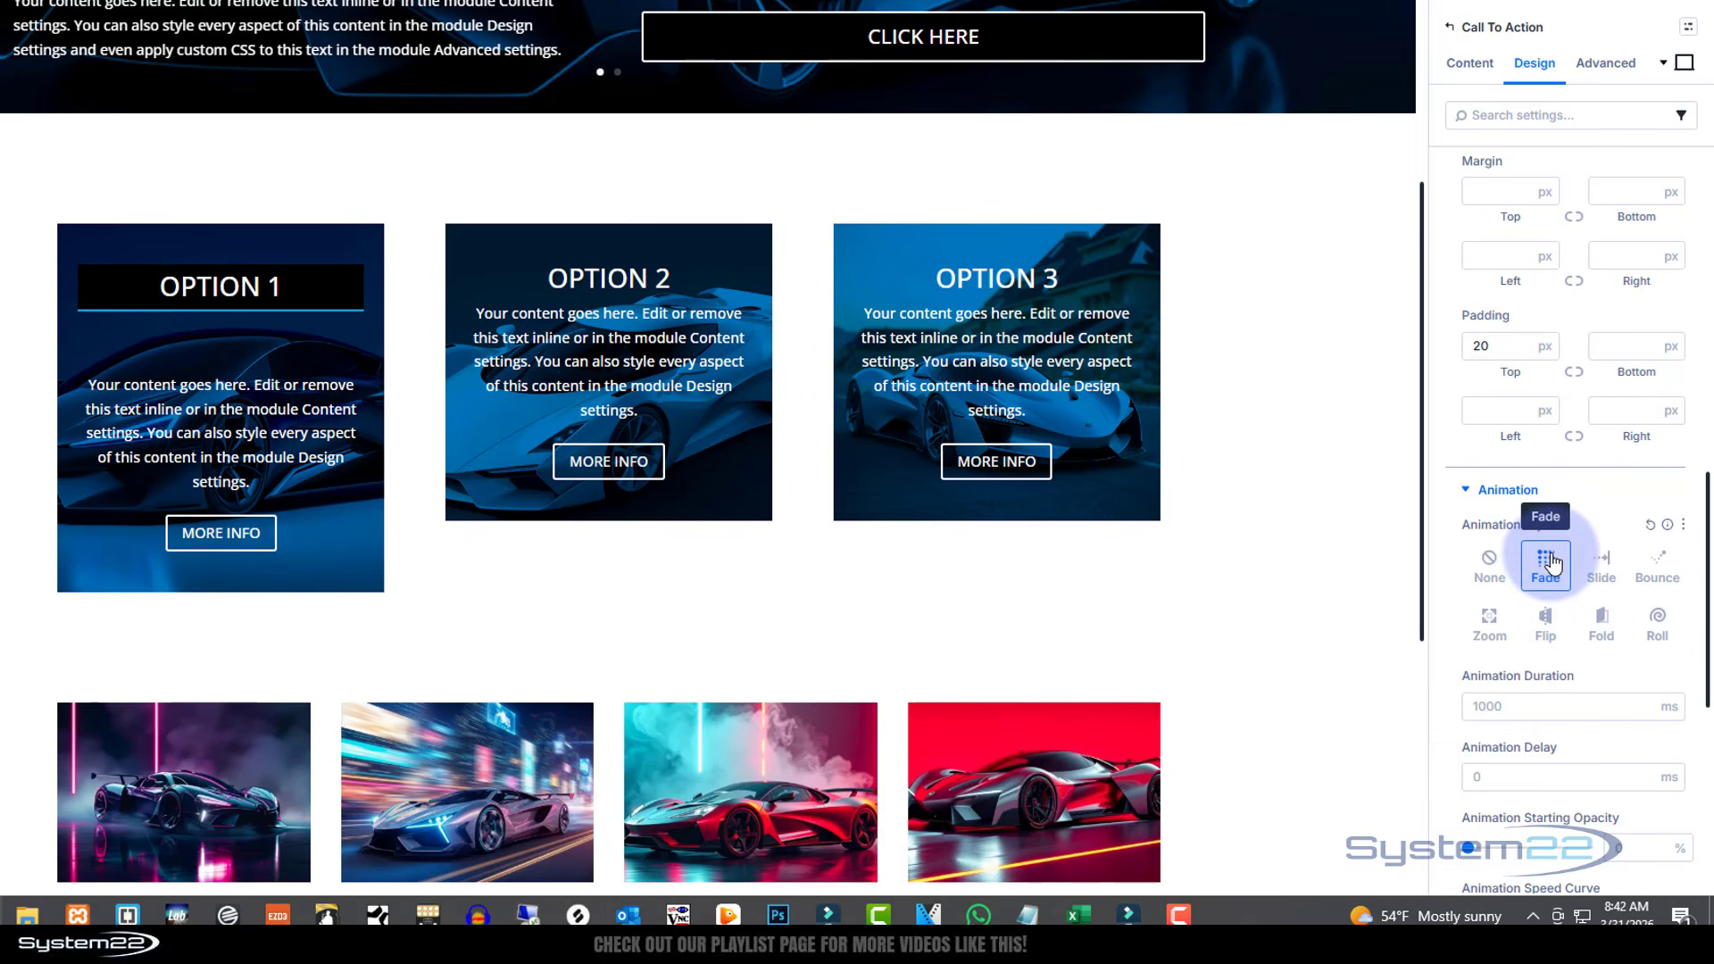
scroll(1551, 563, down, 3)
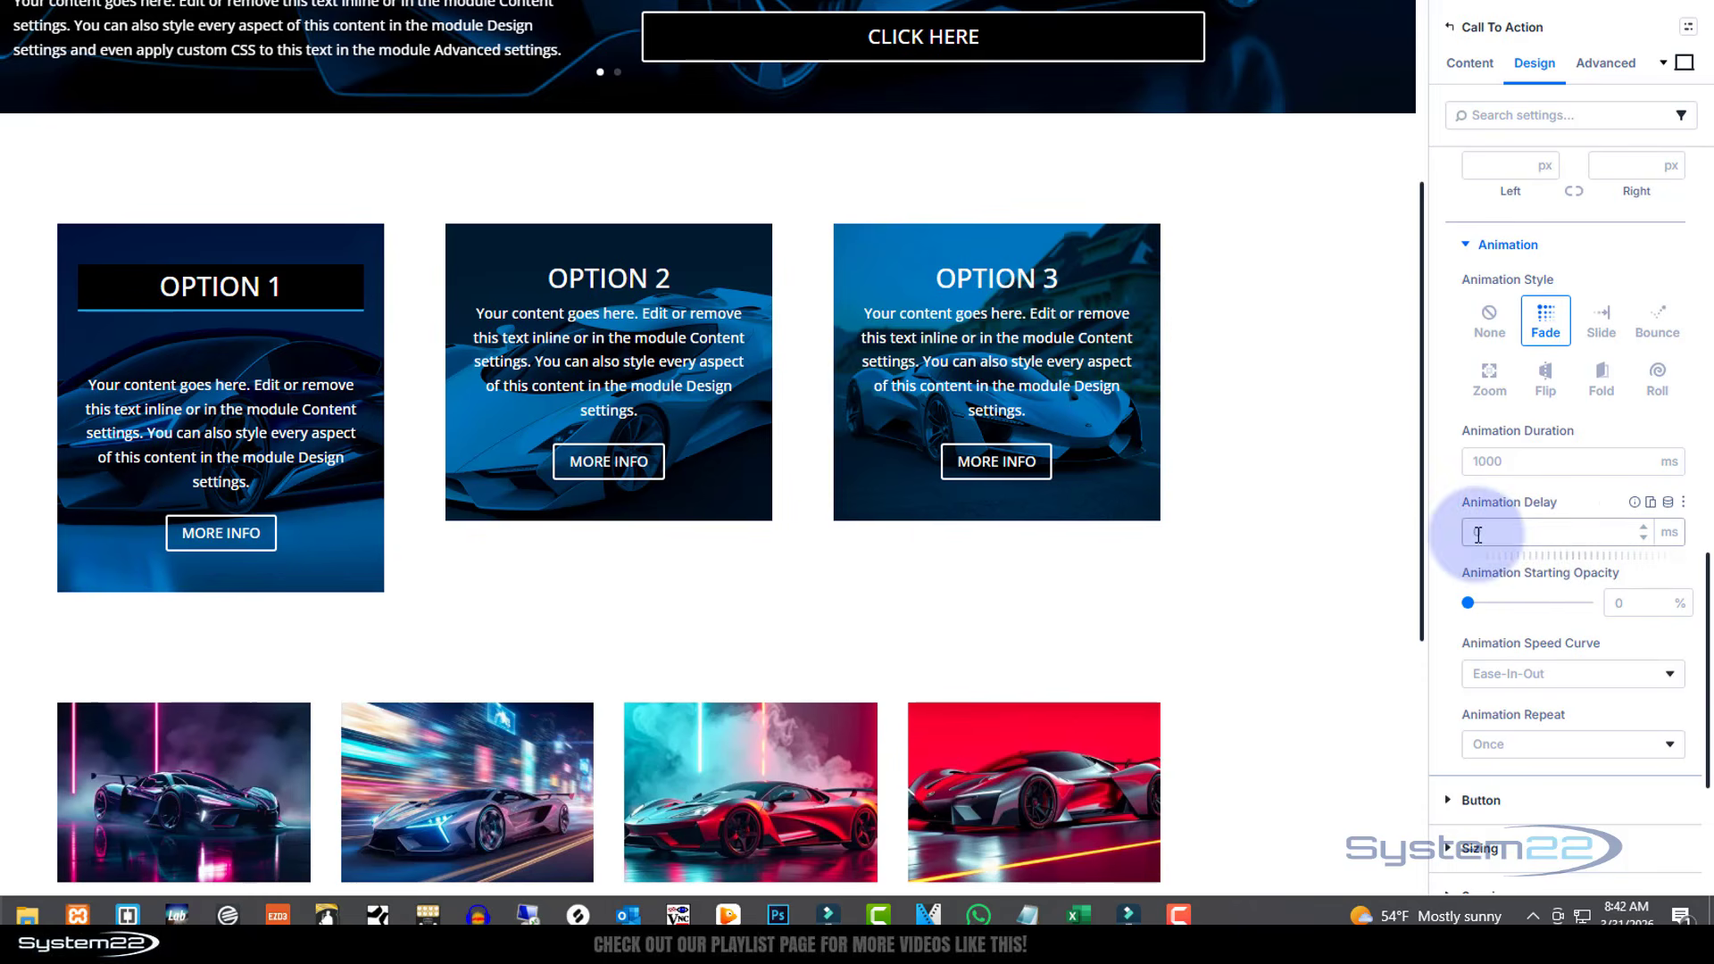
click(1479, 534)
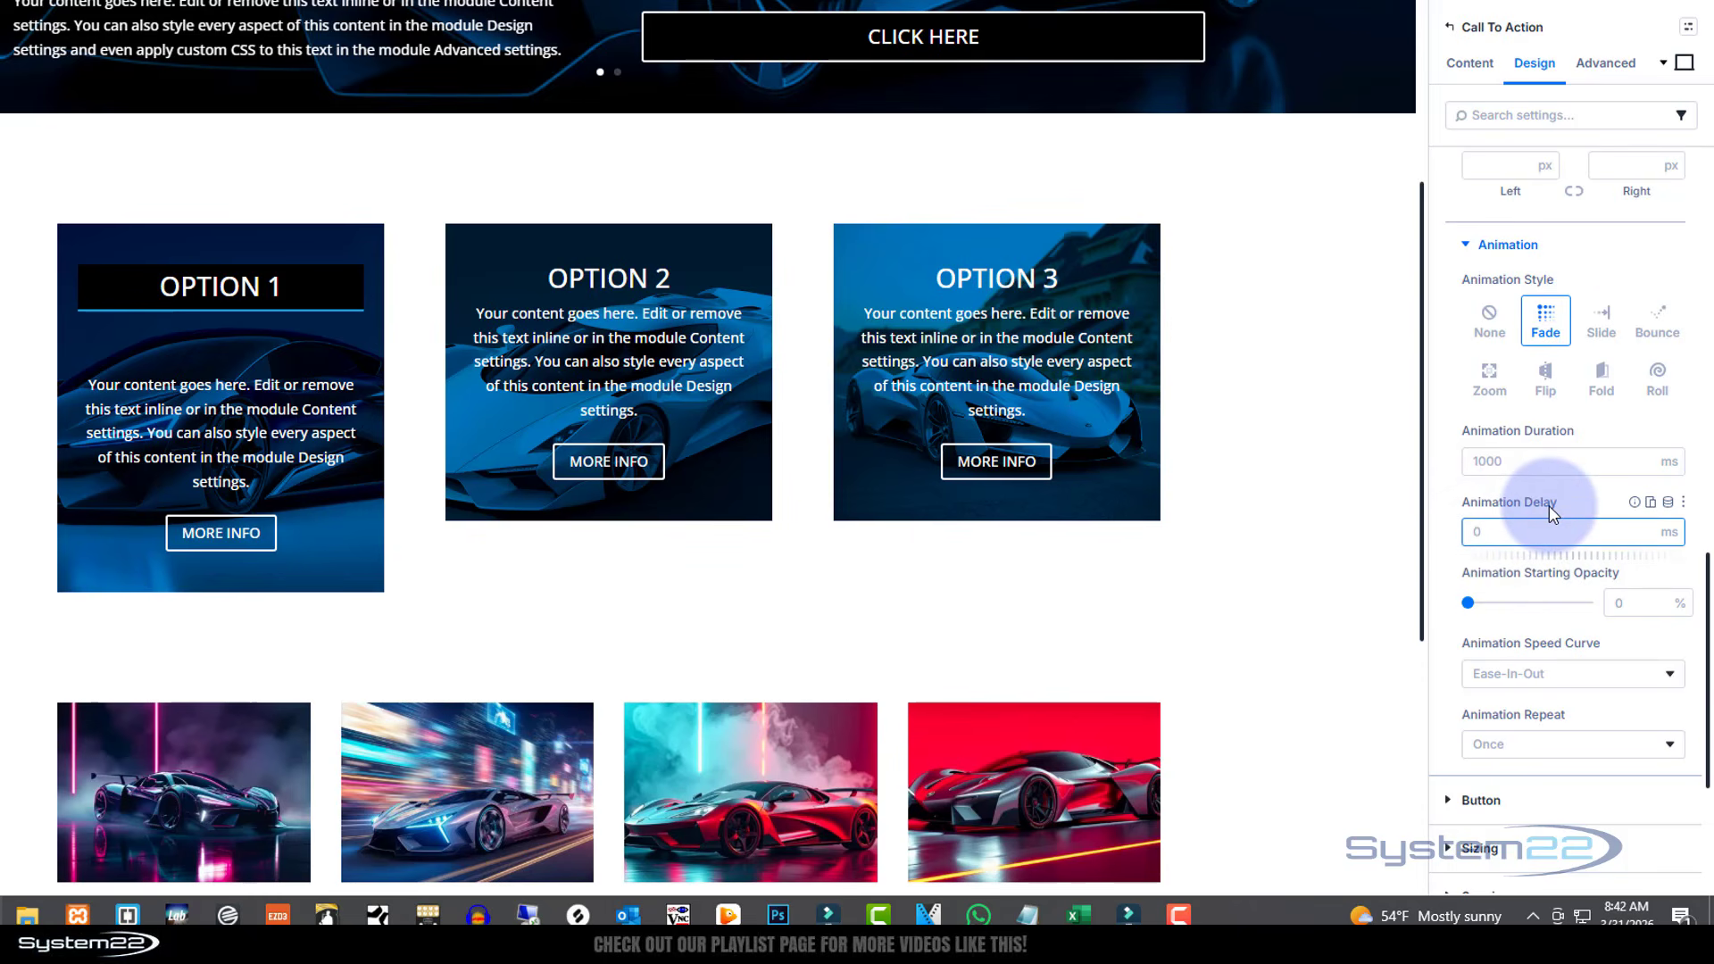
text(2000)
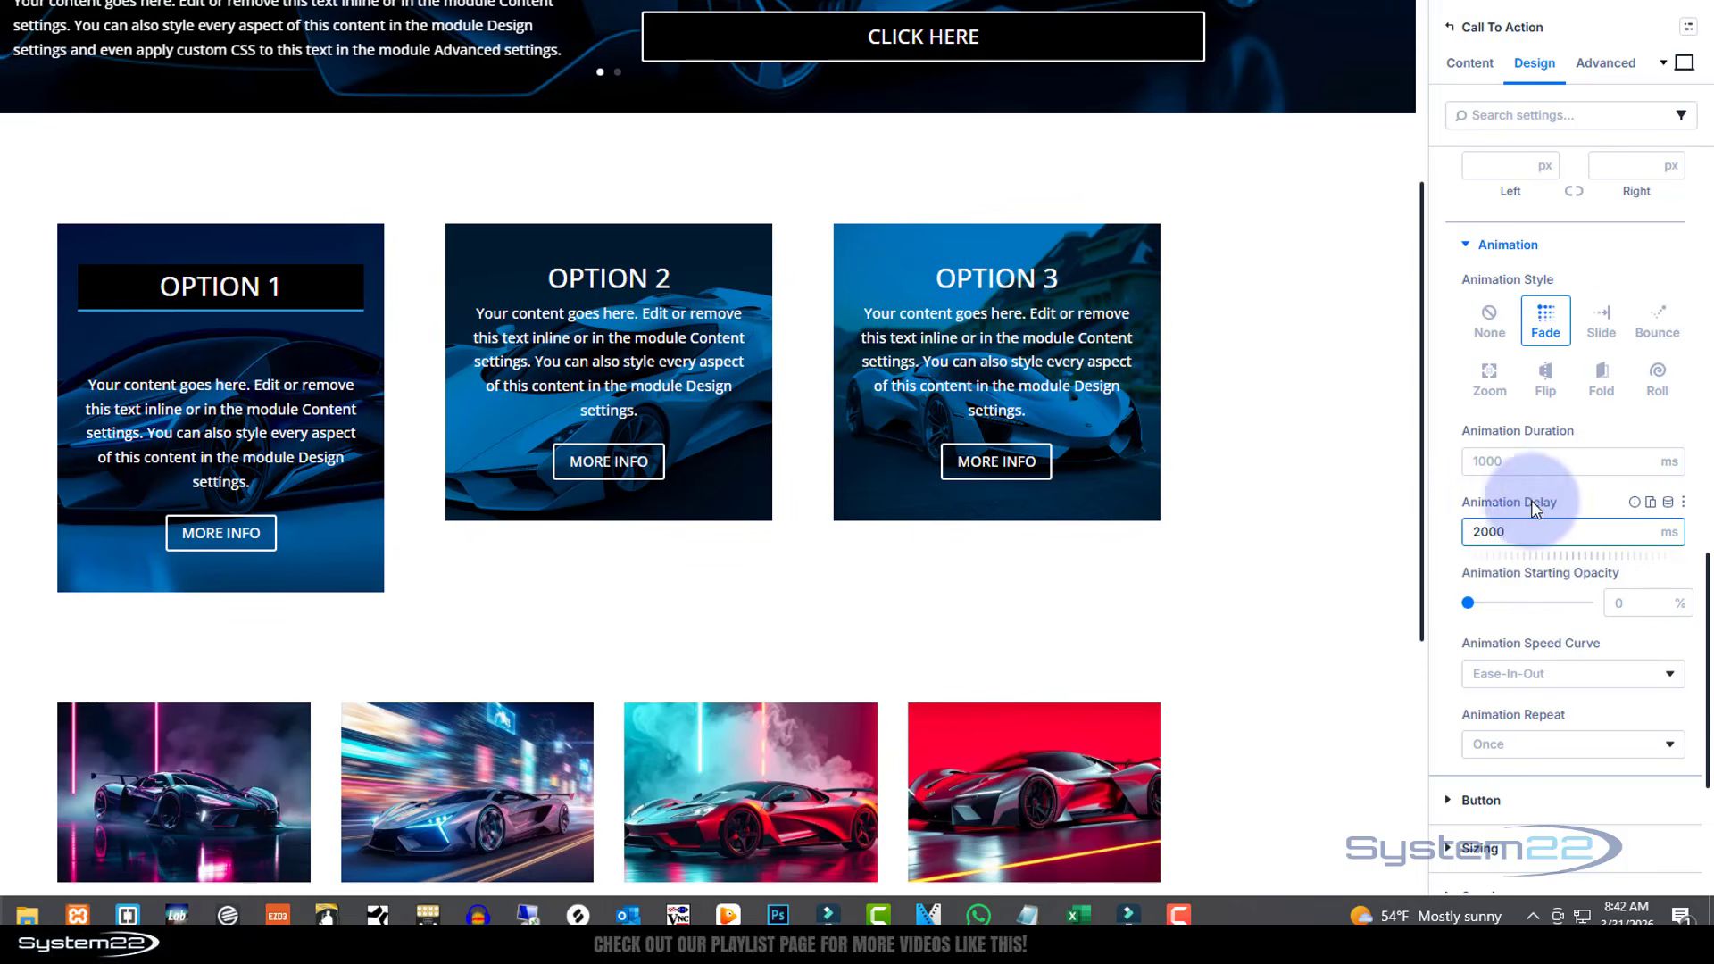
click(1598, 499)
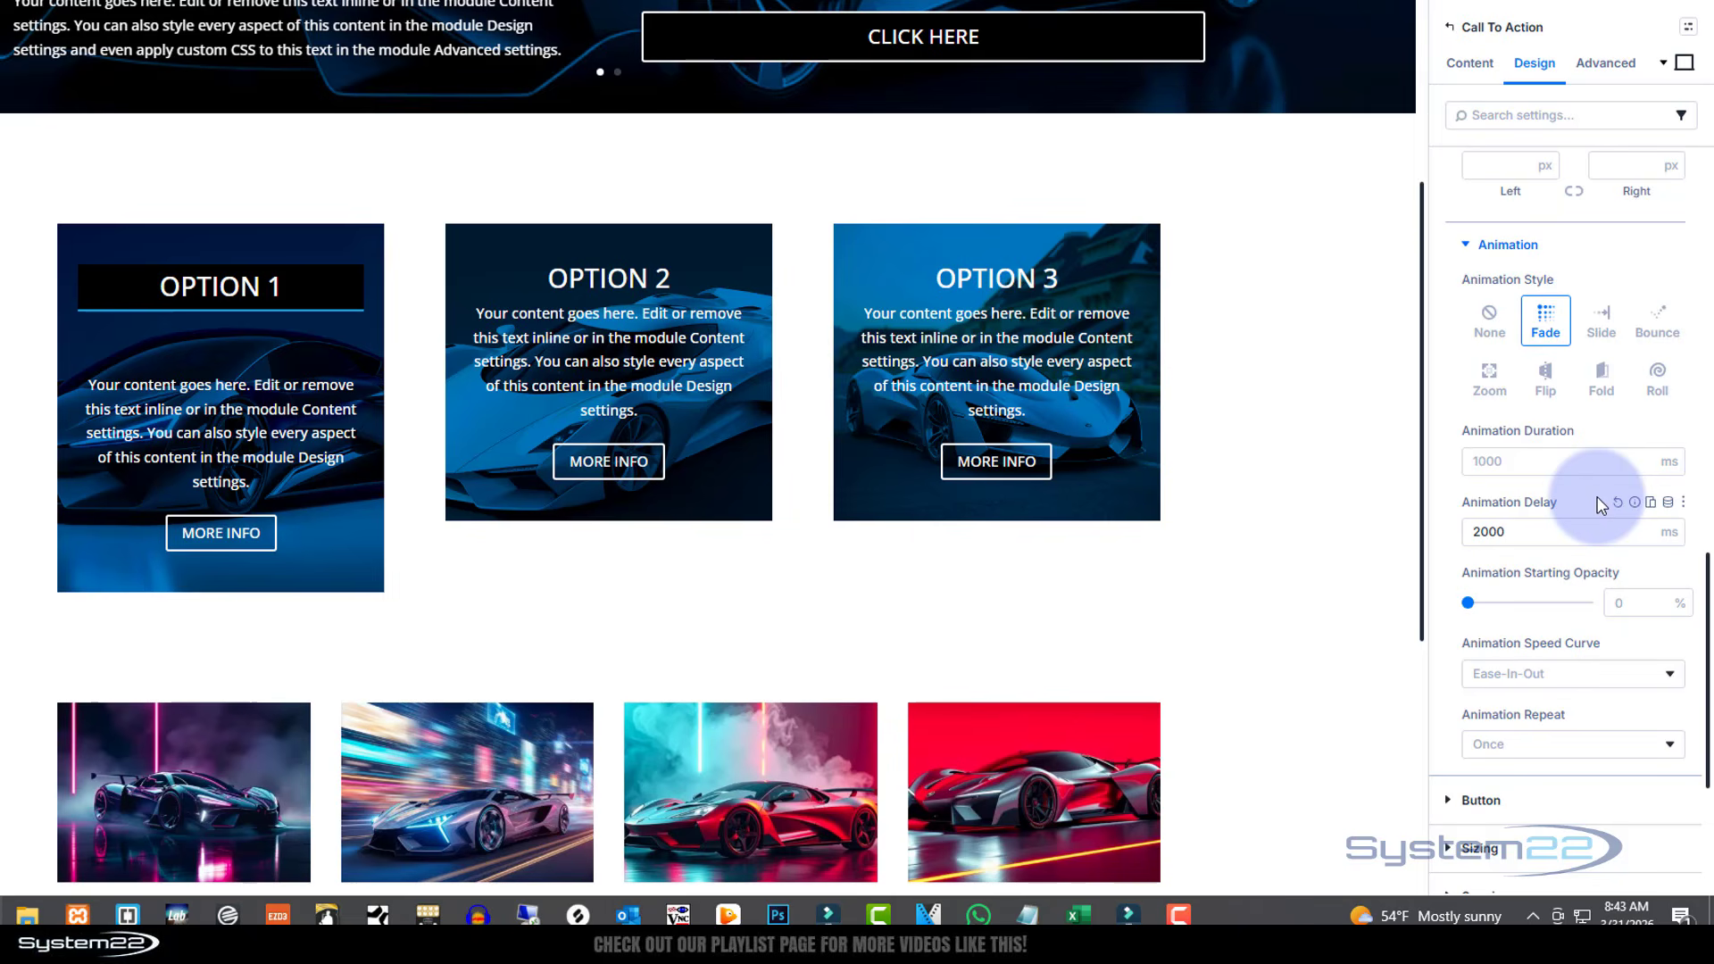
click(1464, 250)
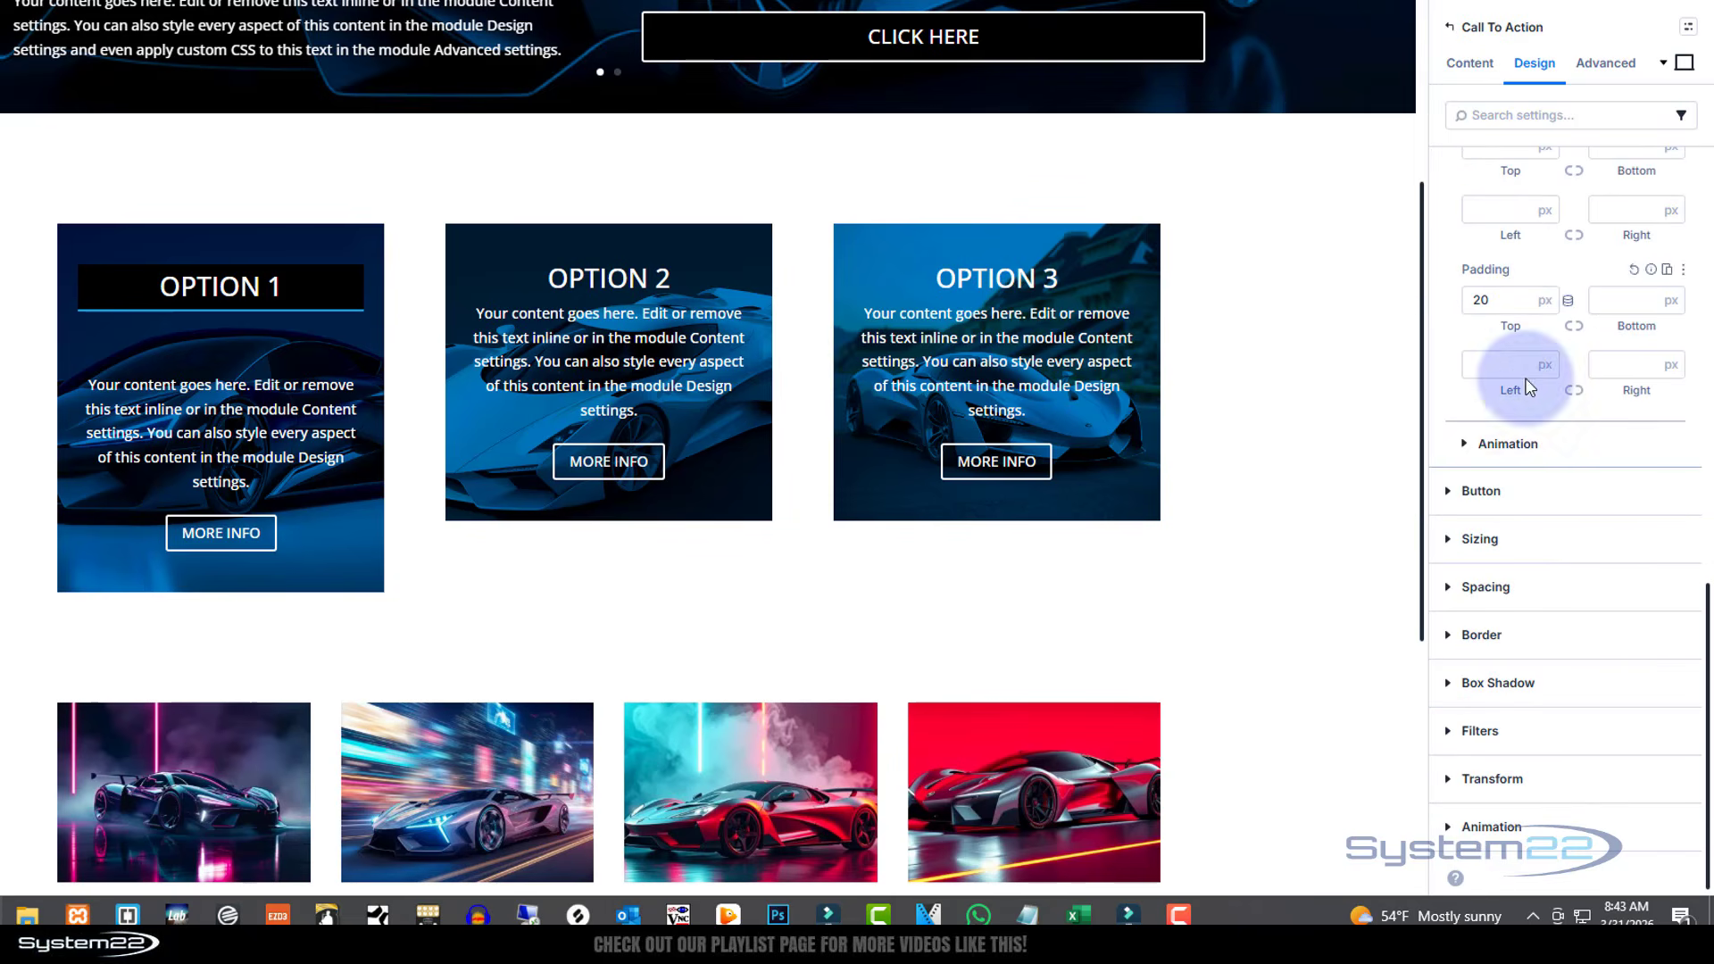
- Check which option groups are enabled and available for the module's button
click(1448, 492)
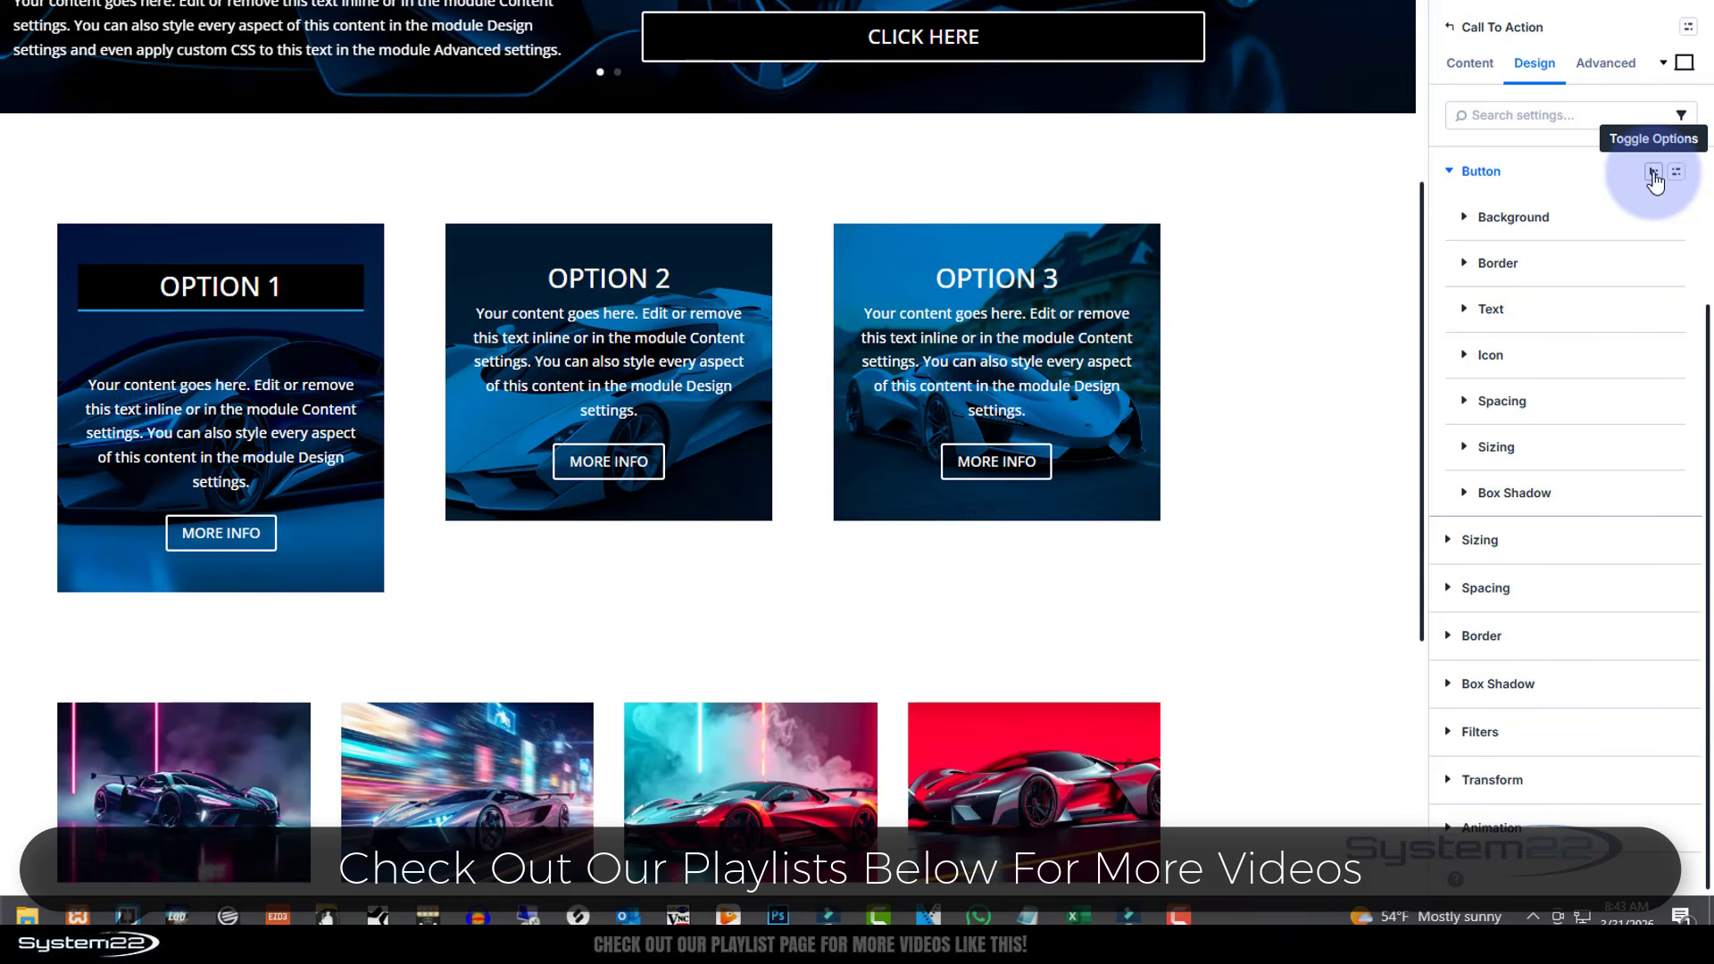
click(1654, 176)
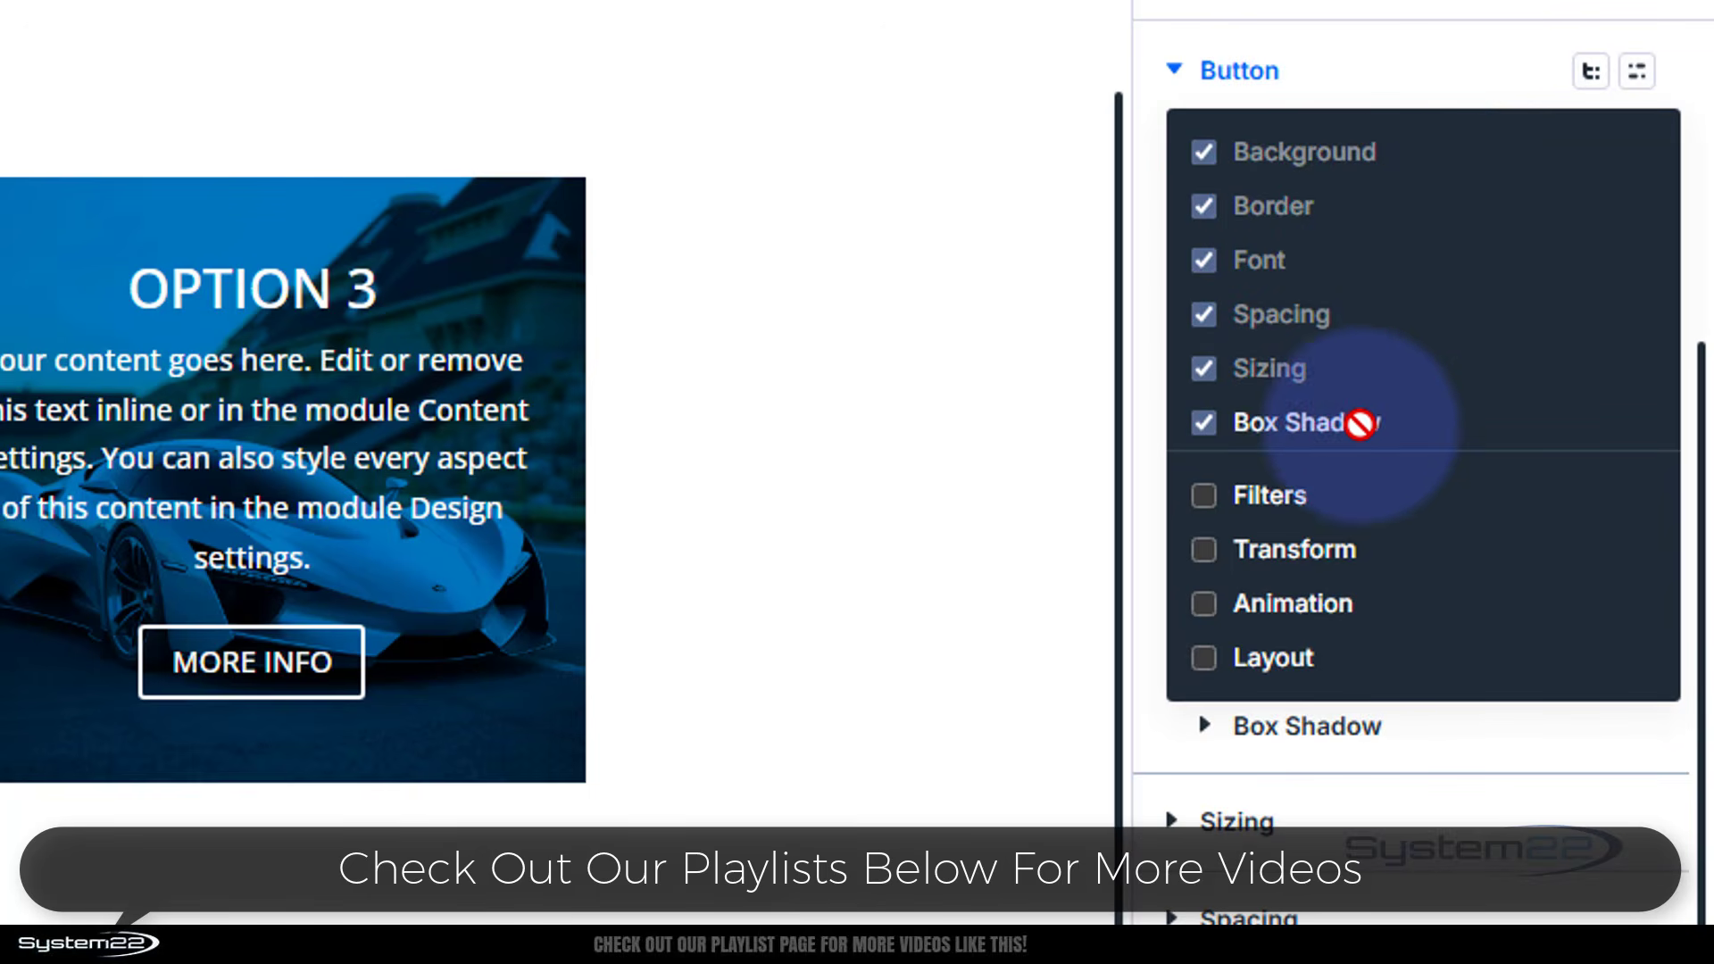
click(1454, 69)
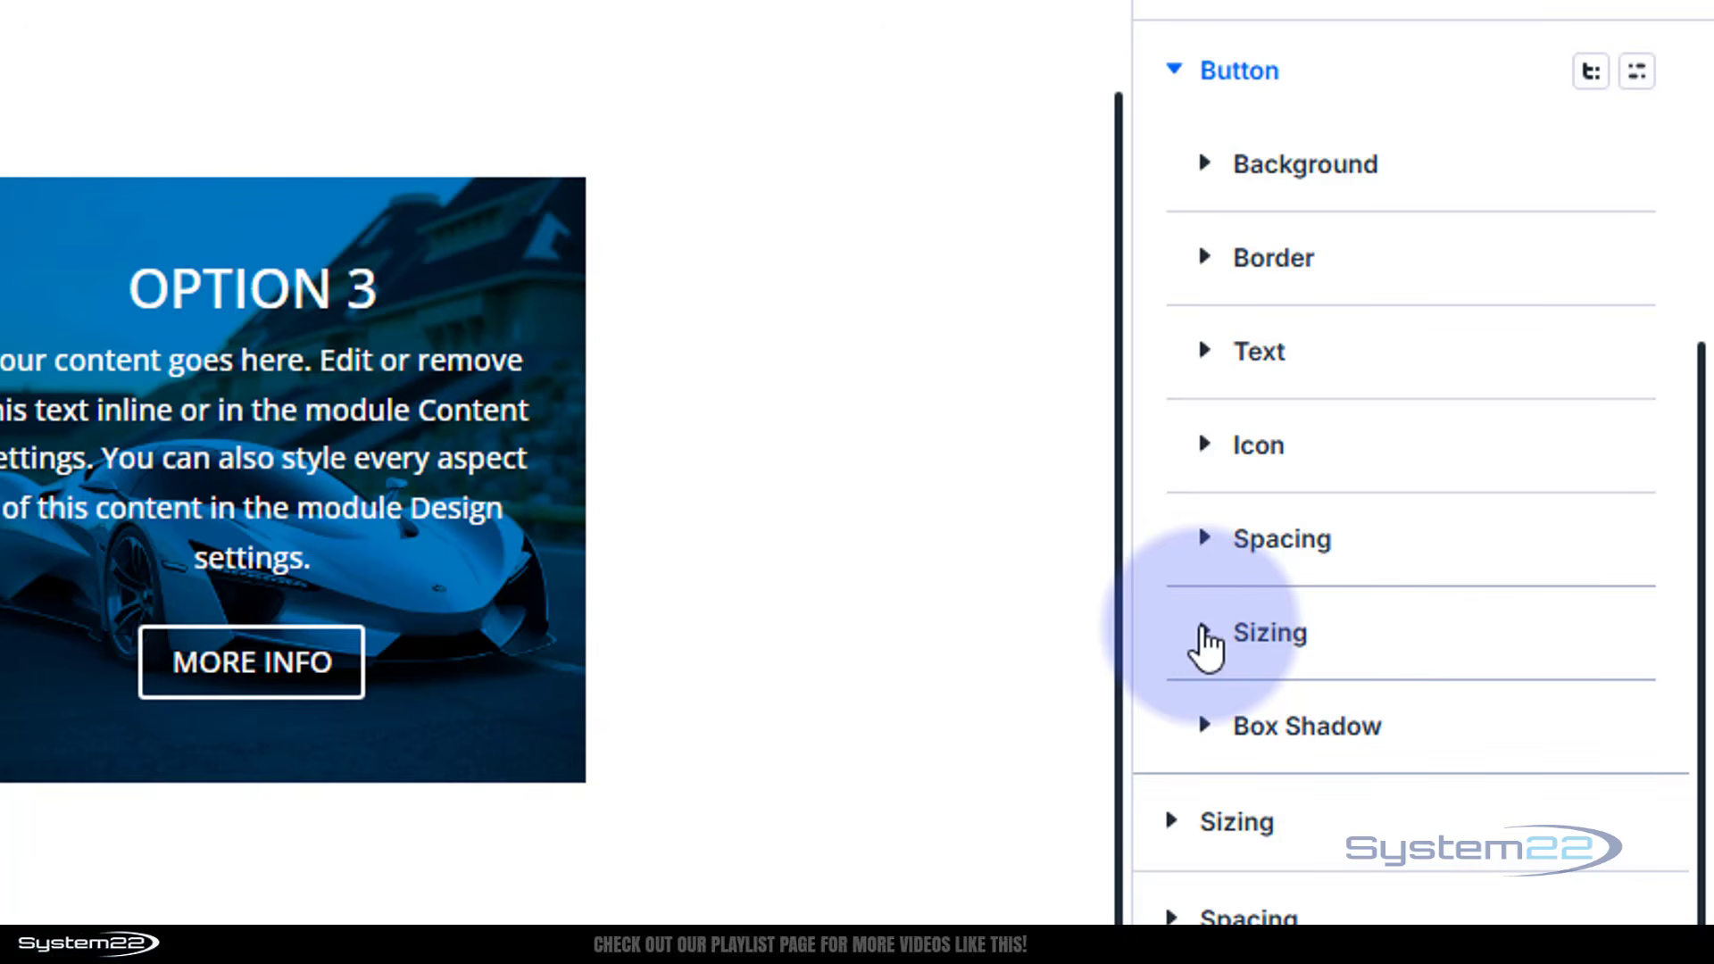
- Set the width of the OPTION 1 button to 100%
click(1205, 640)
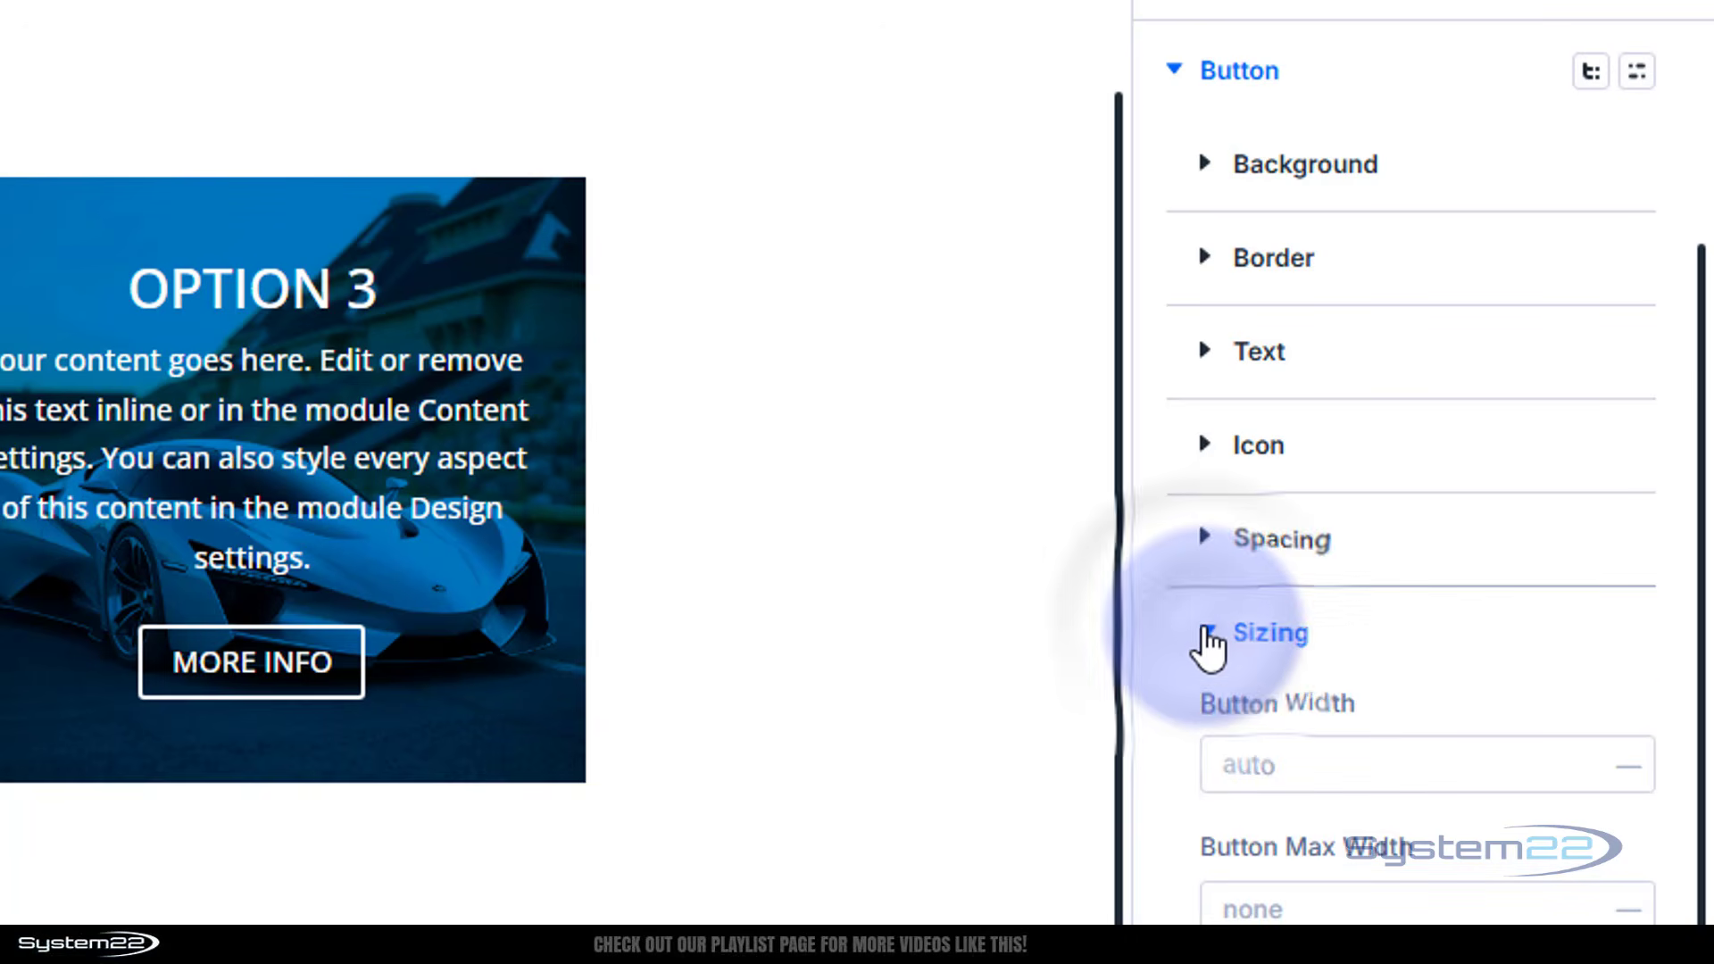
click(1221, 790)
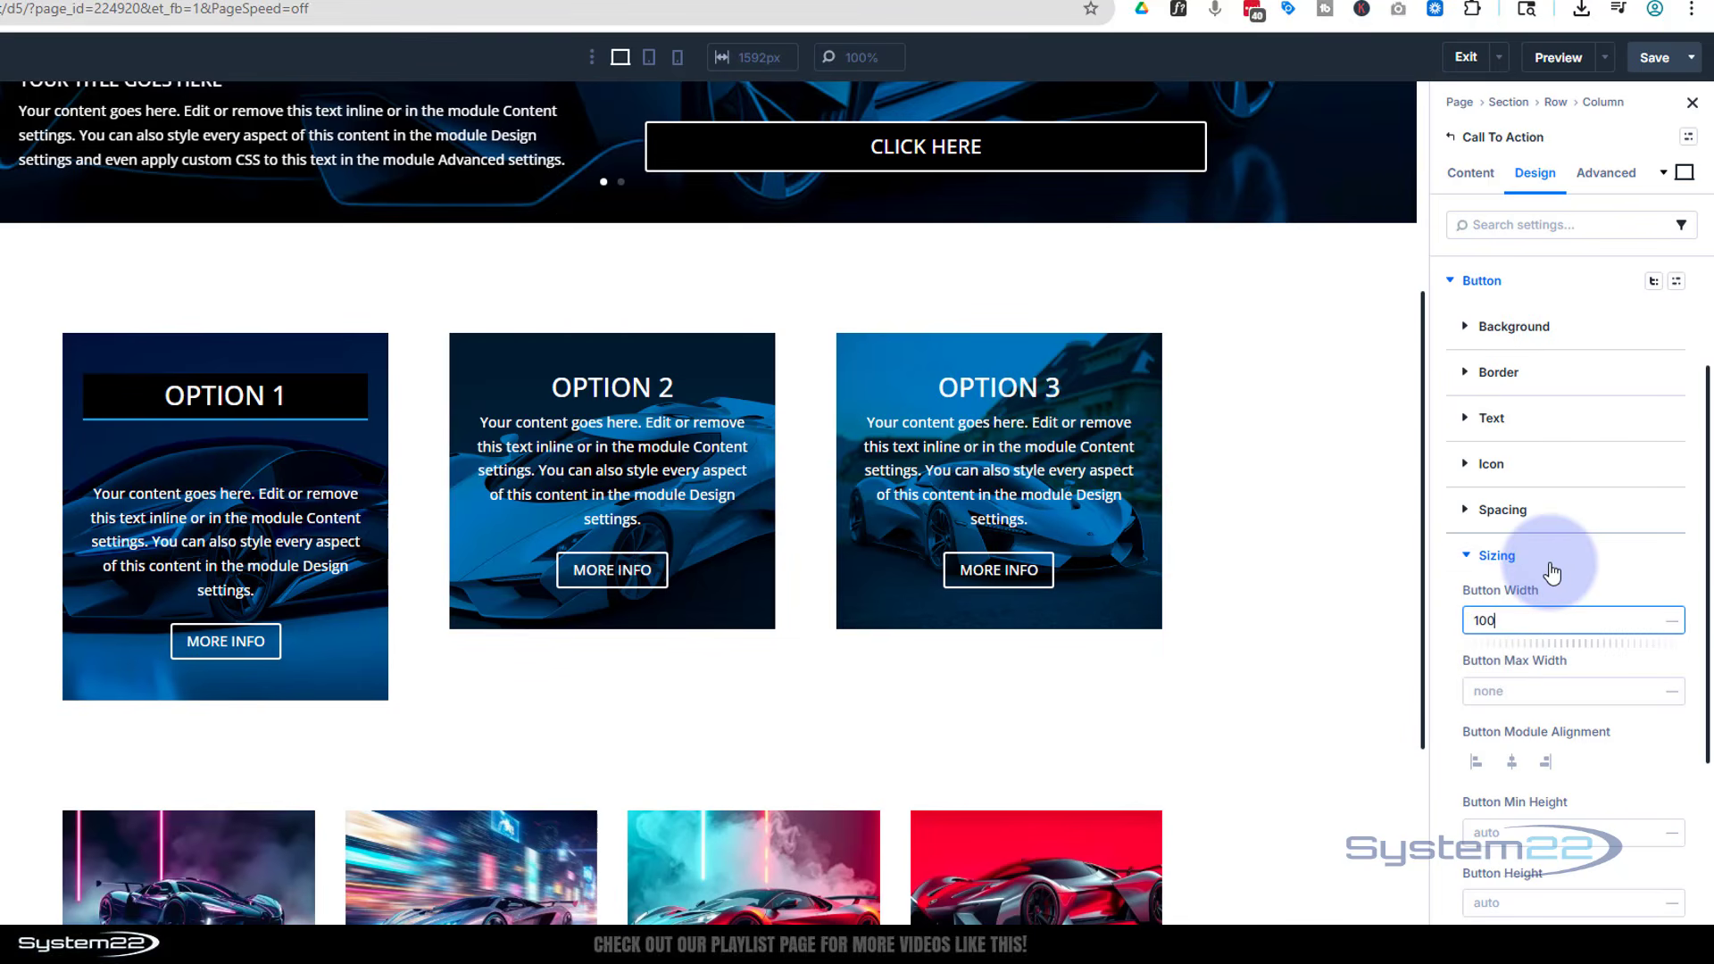
click(1673, 624)
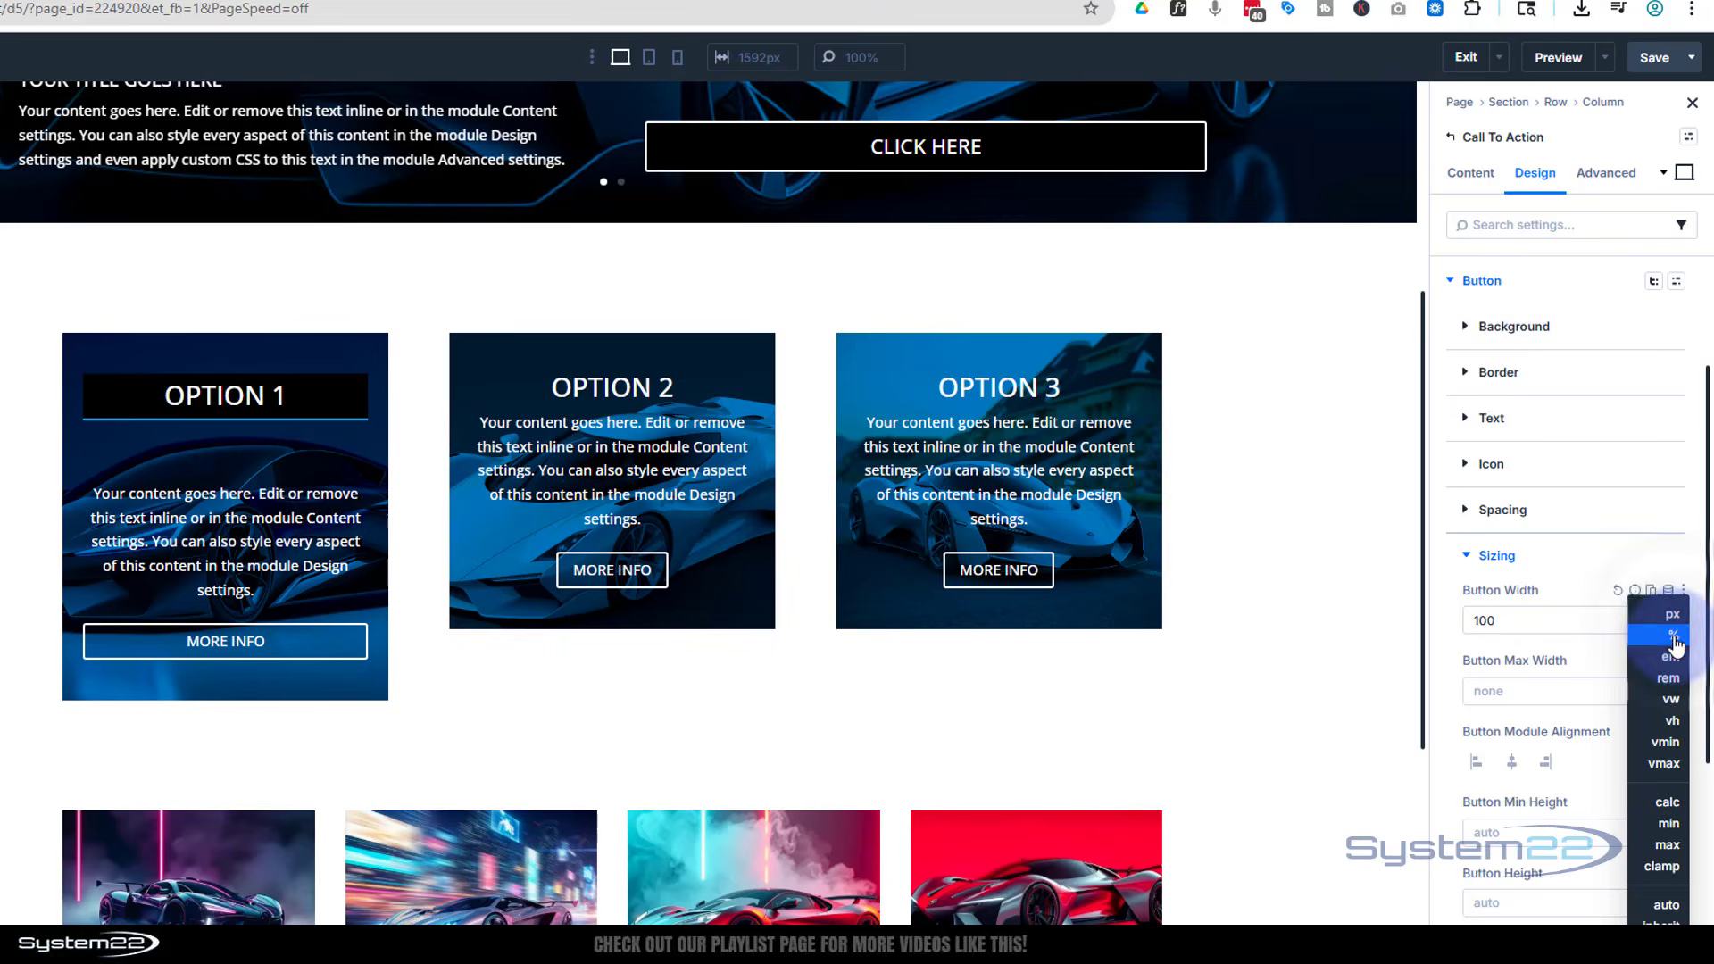
click(1567, 555)
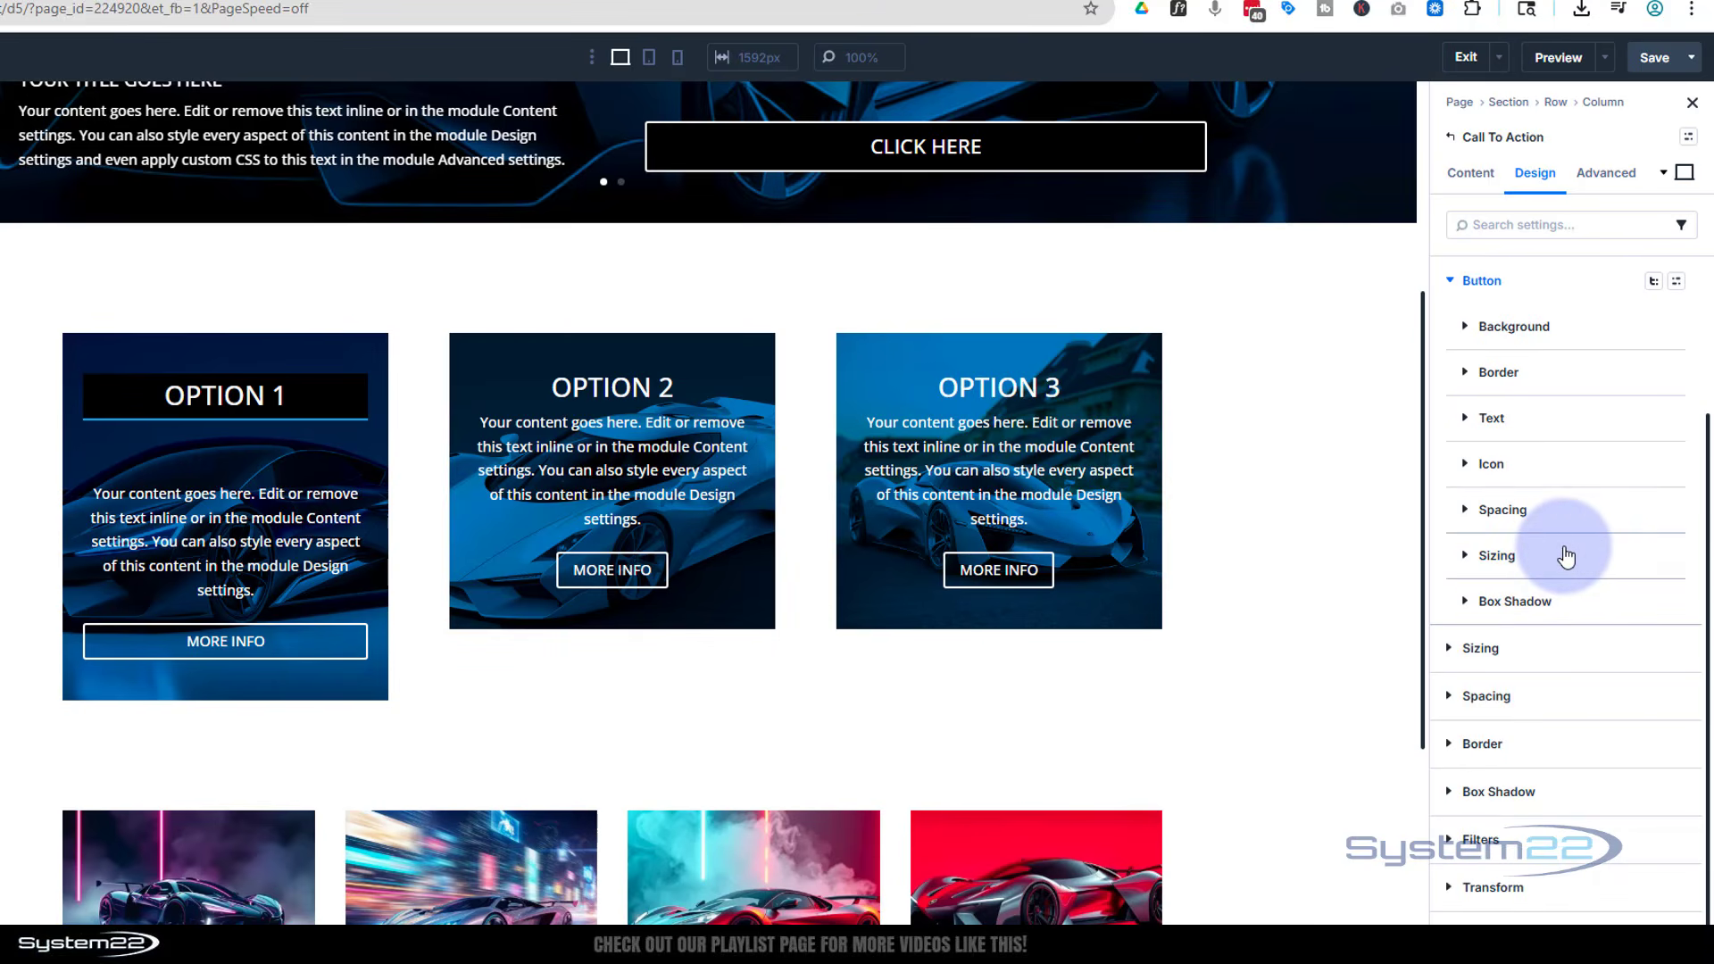
- Review the button's option group choices and its preset choices
click(1653, 280)
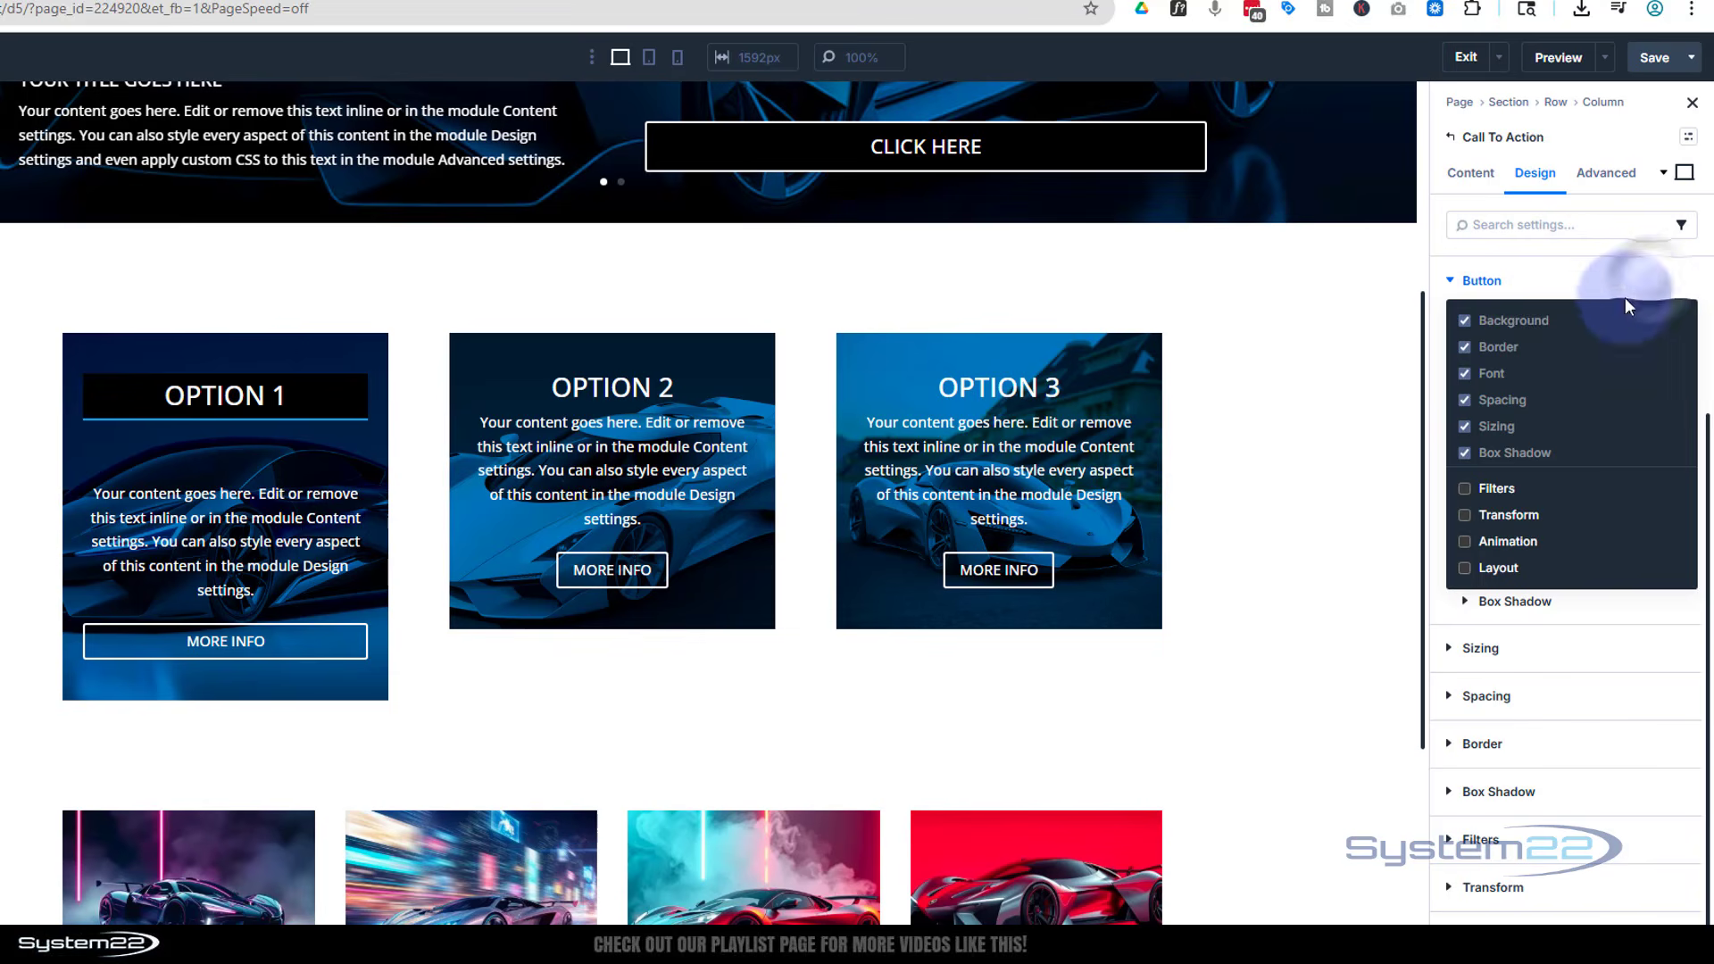
click(1583, 289)
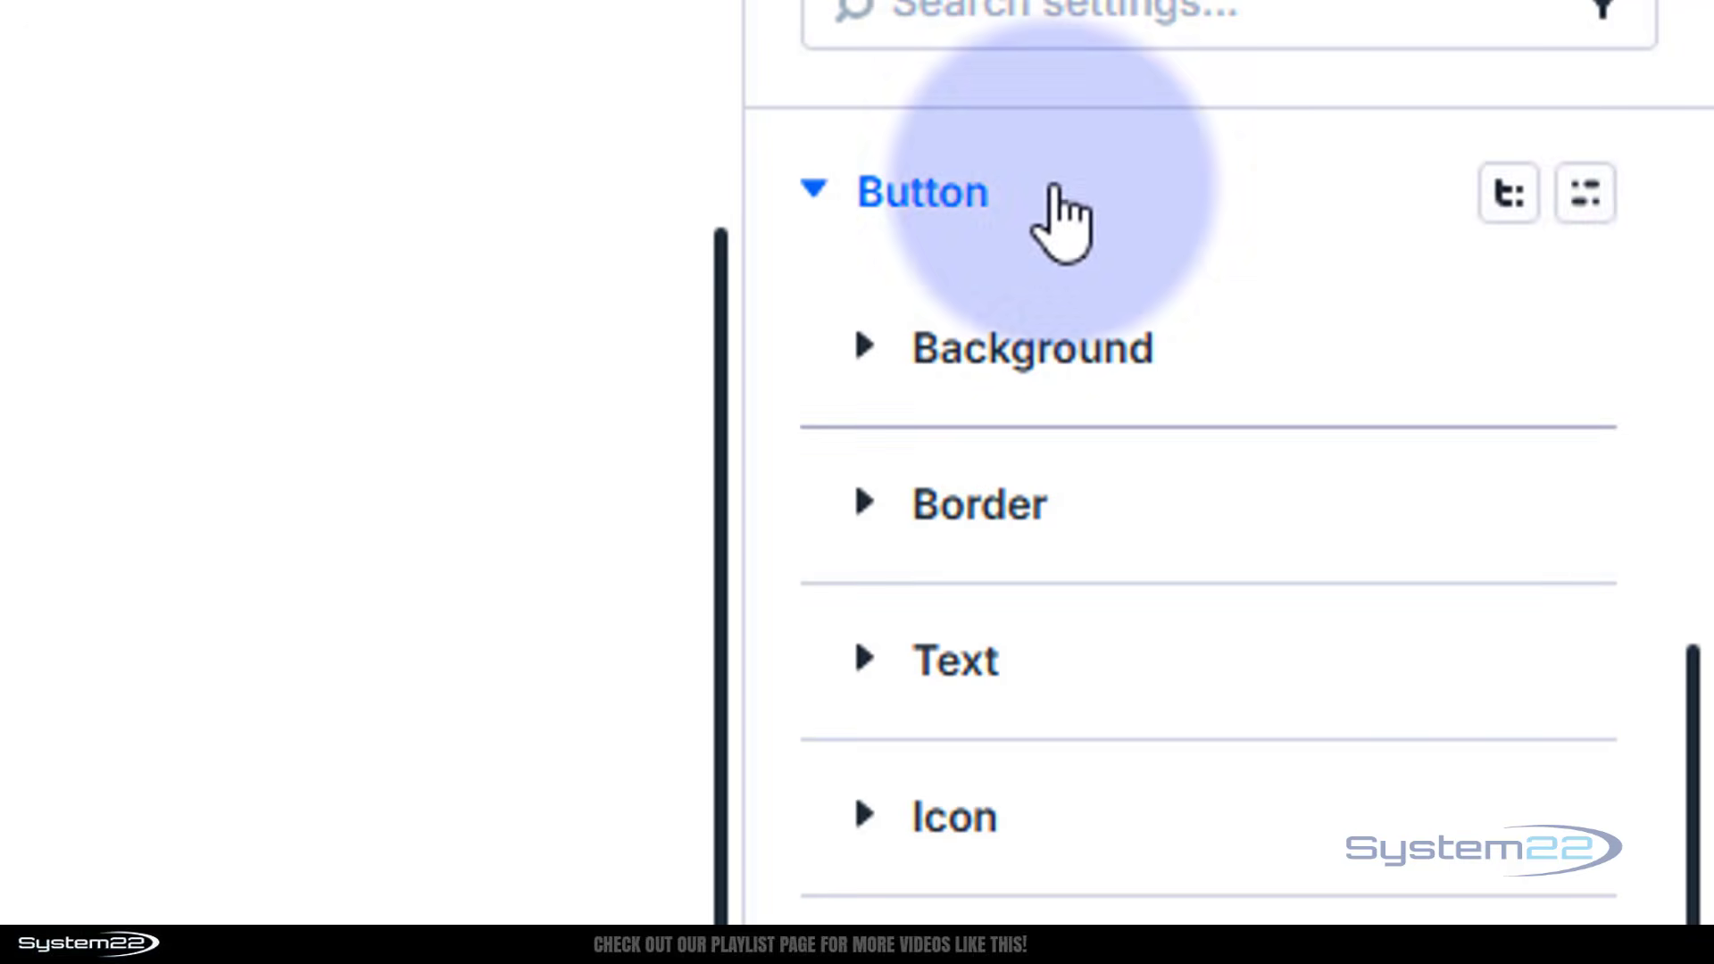
click(1587, 194)
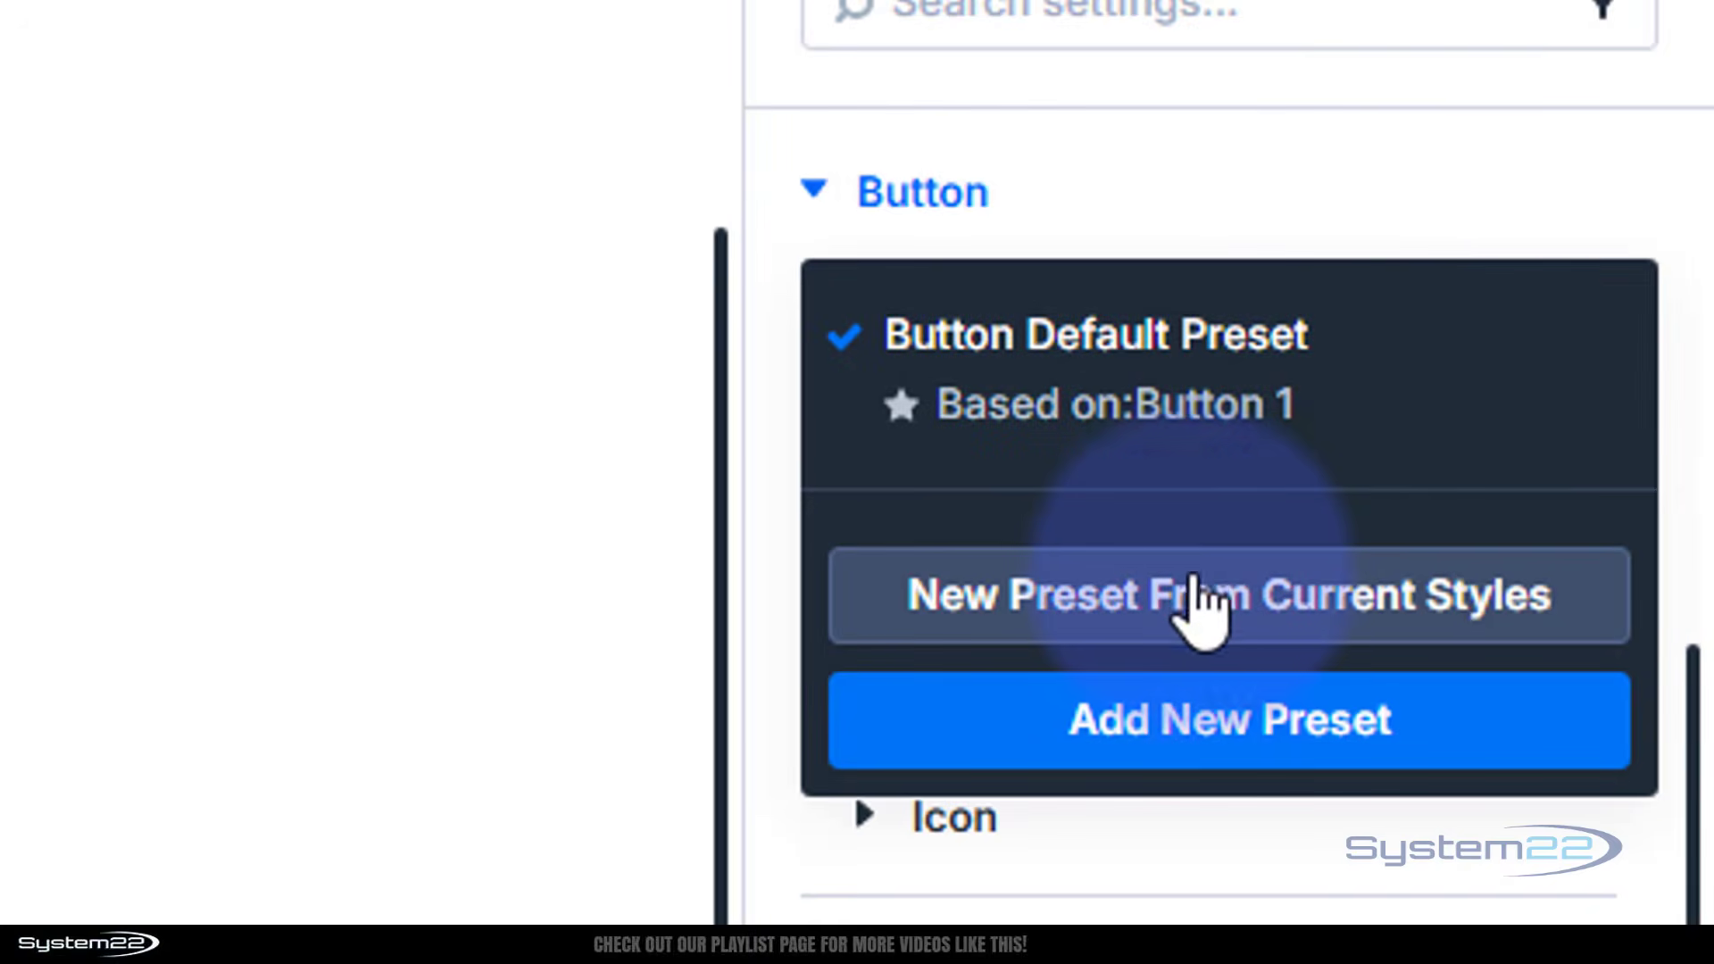
click(1282, 236)
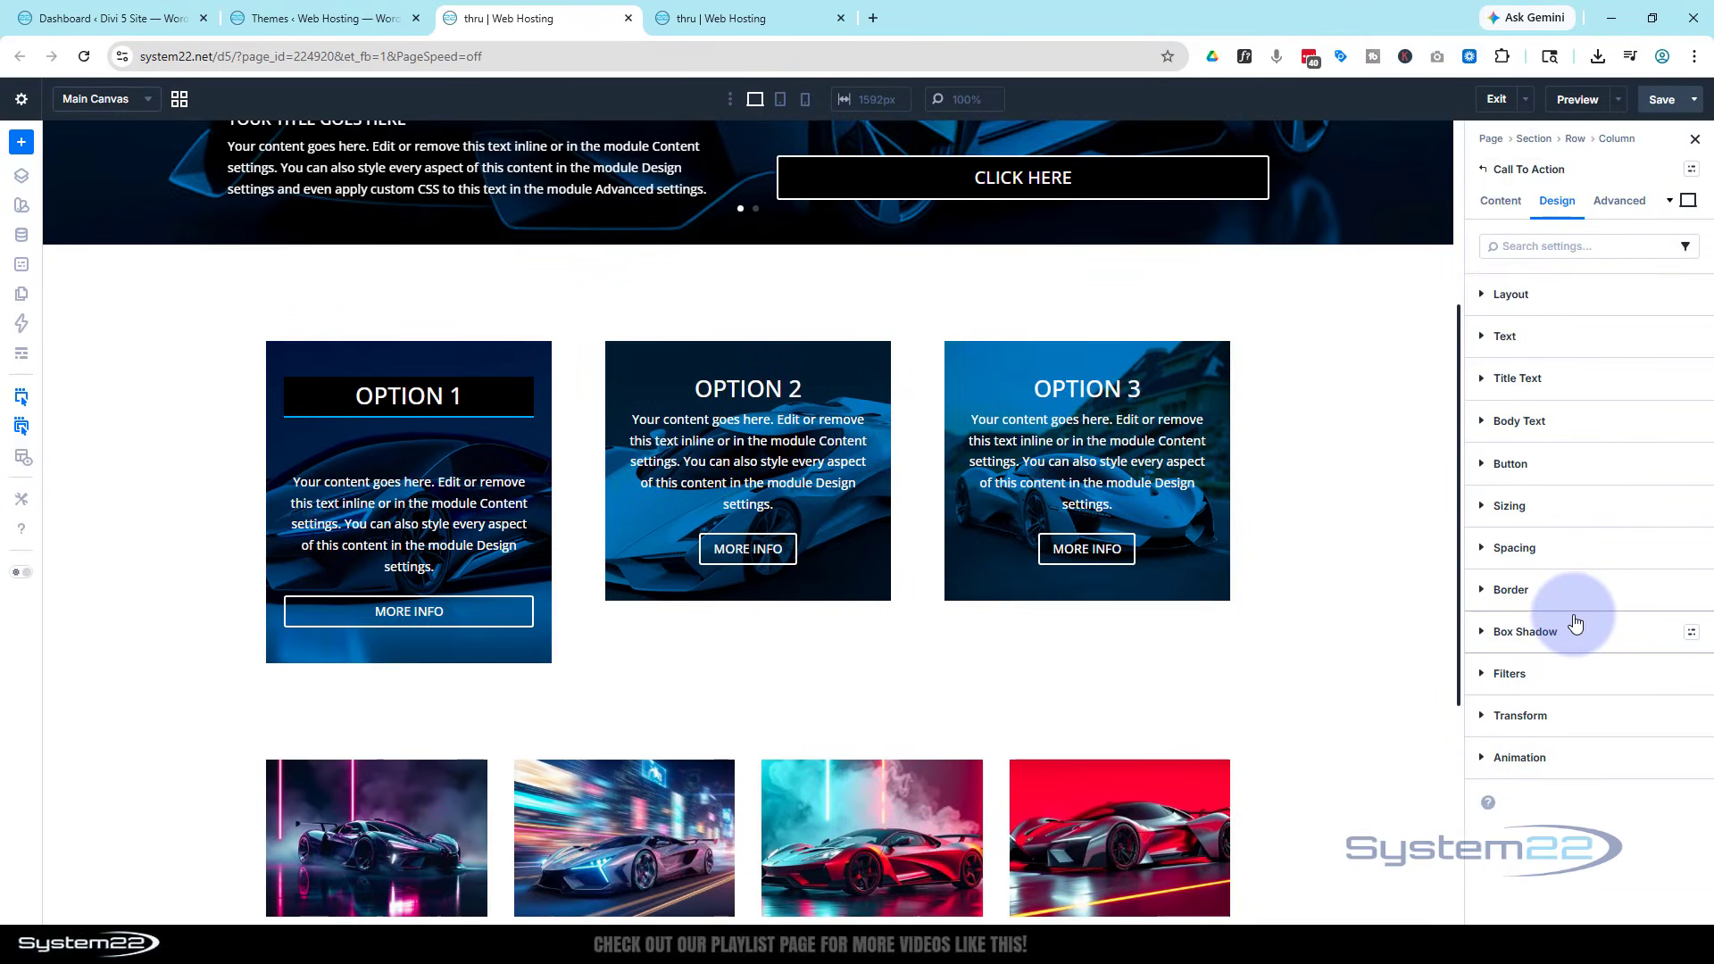
- Add the Animation option group to the Button settings of the call to action module
click(1660, 463)
click(1660, 463)
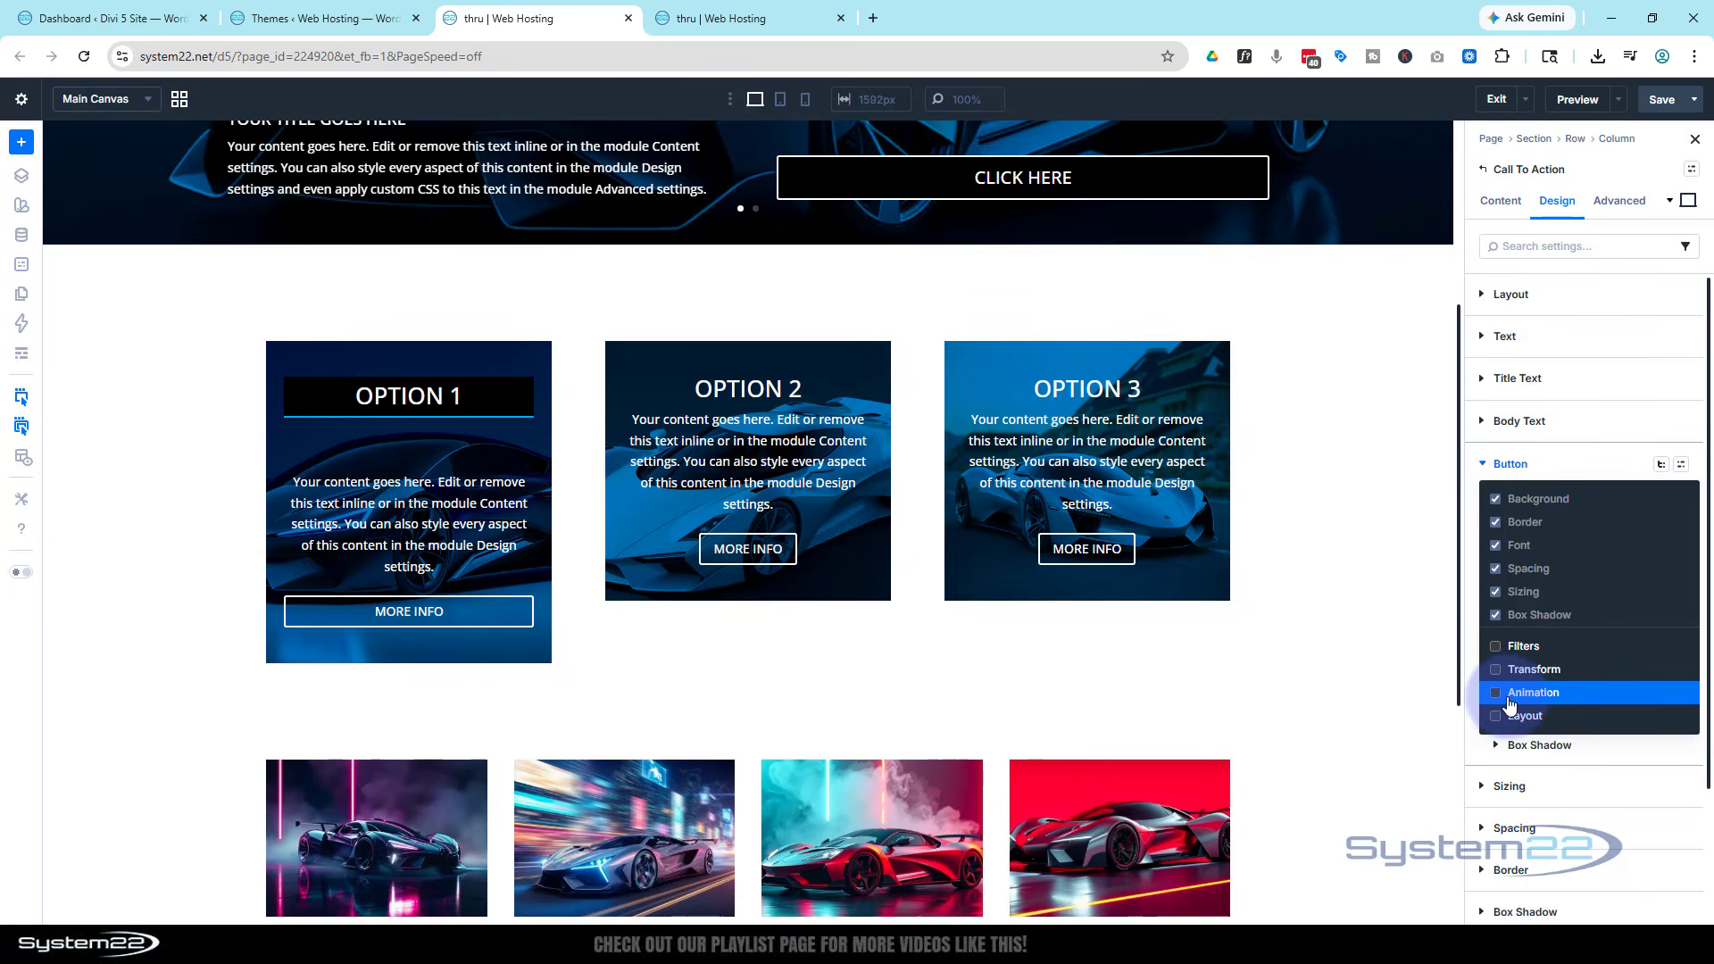
click(1497, 694)
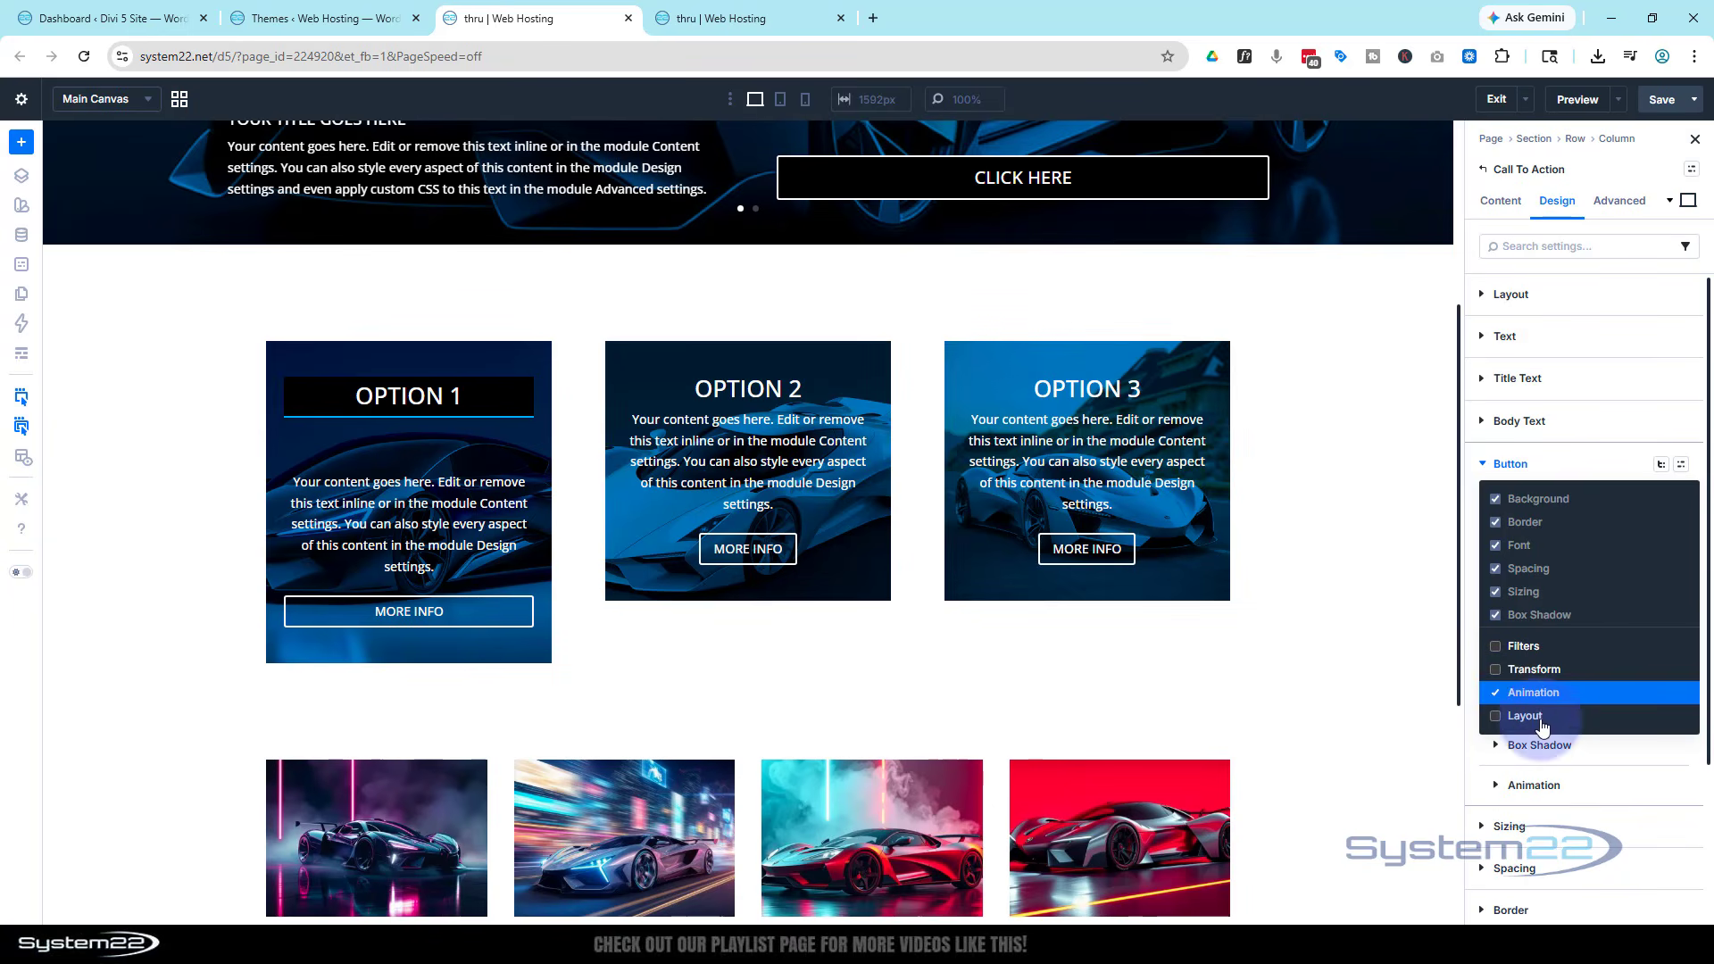
- Give the OPTION 1 button a Fade animation with an animation delay of 3000 ms
click(1534, 790)
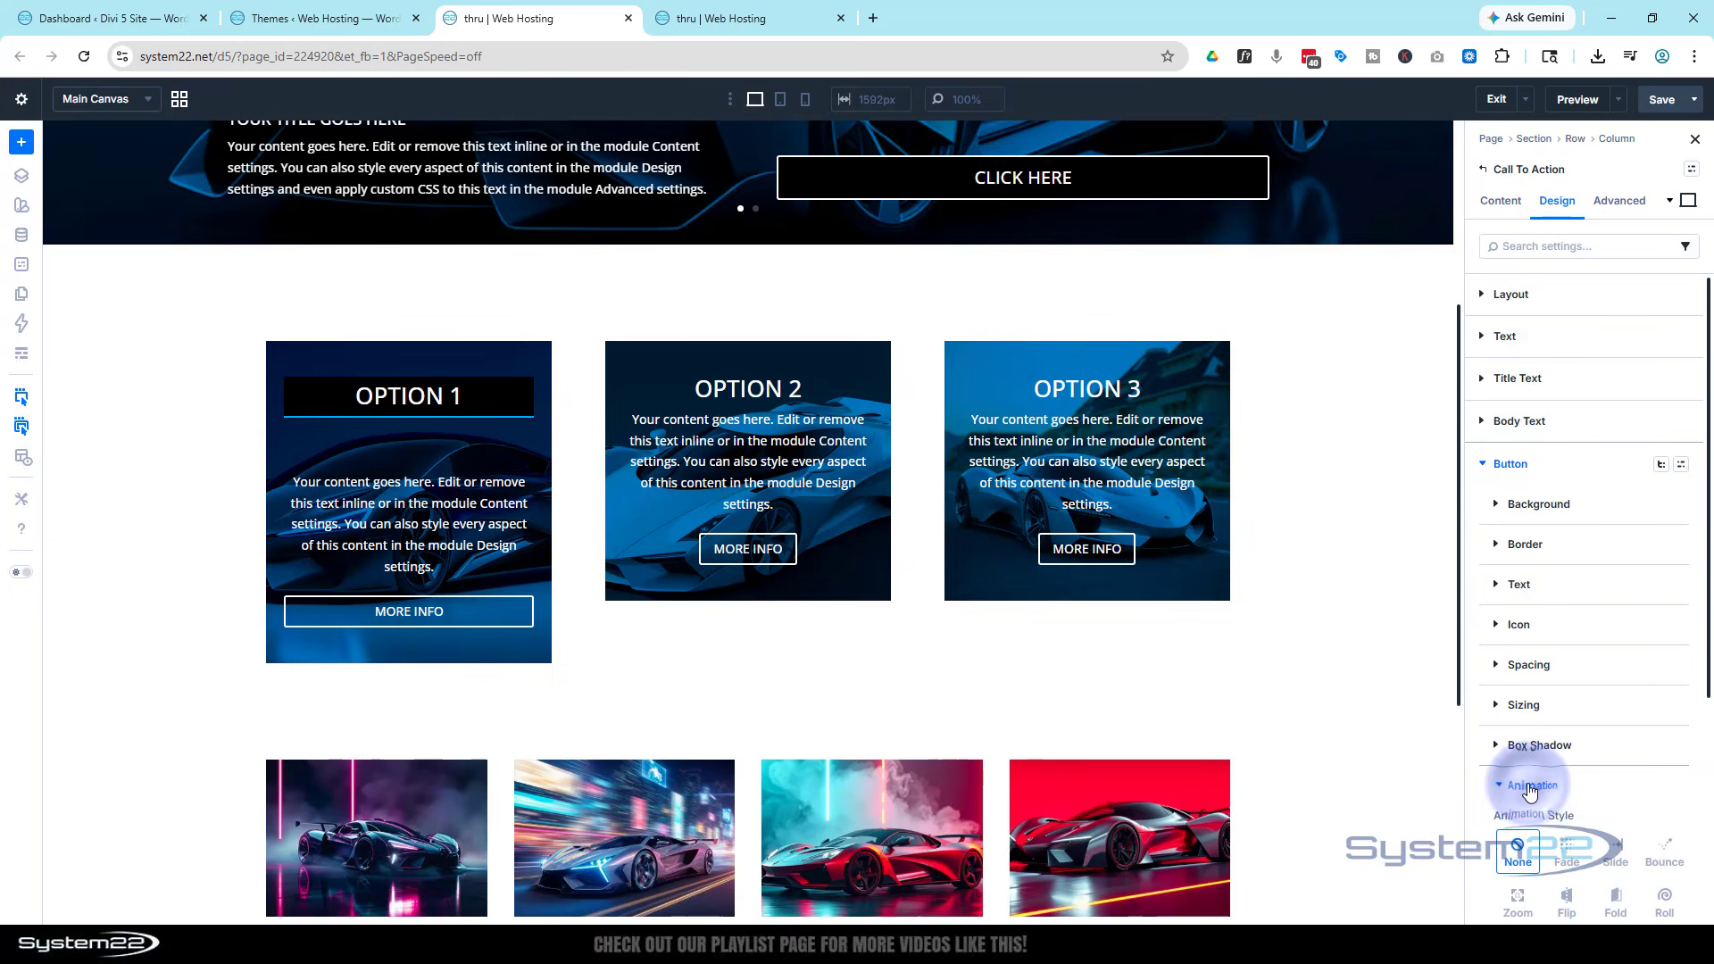
click(1531, 787)
click(1567, 645)
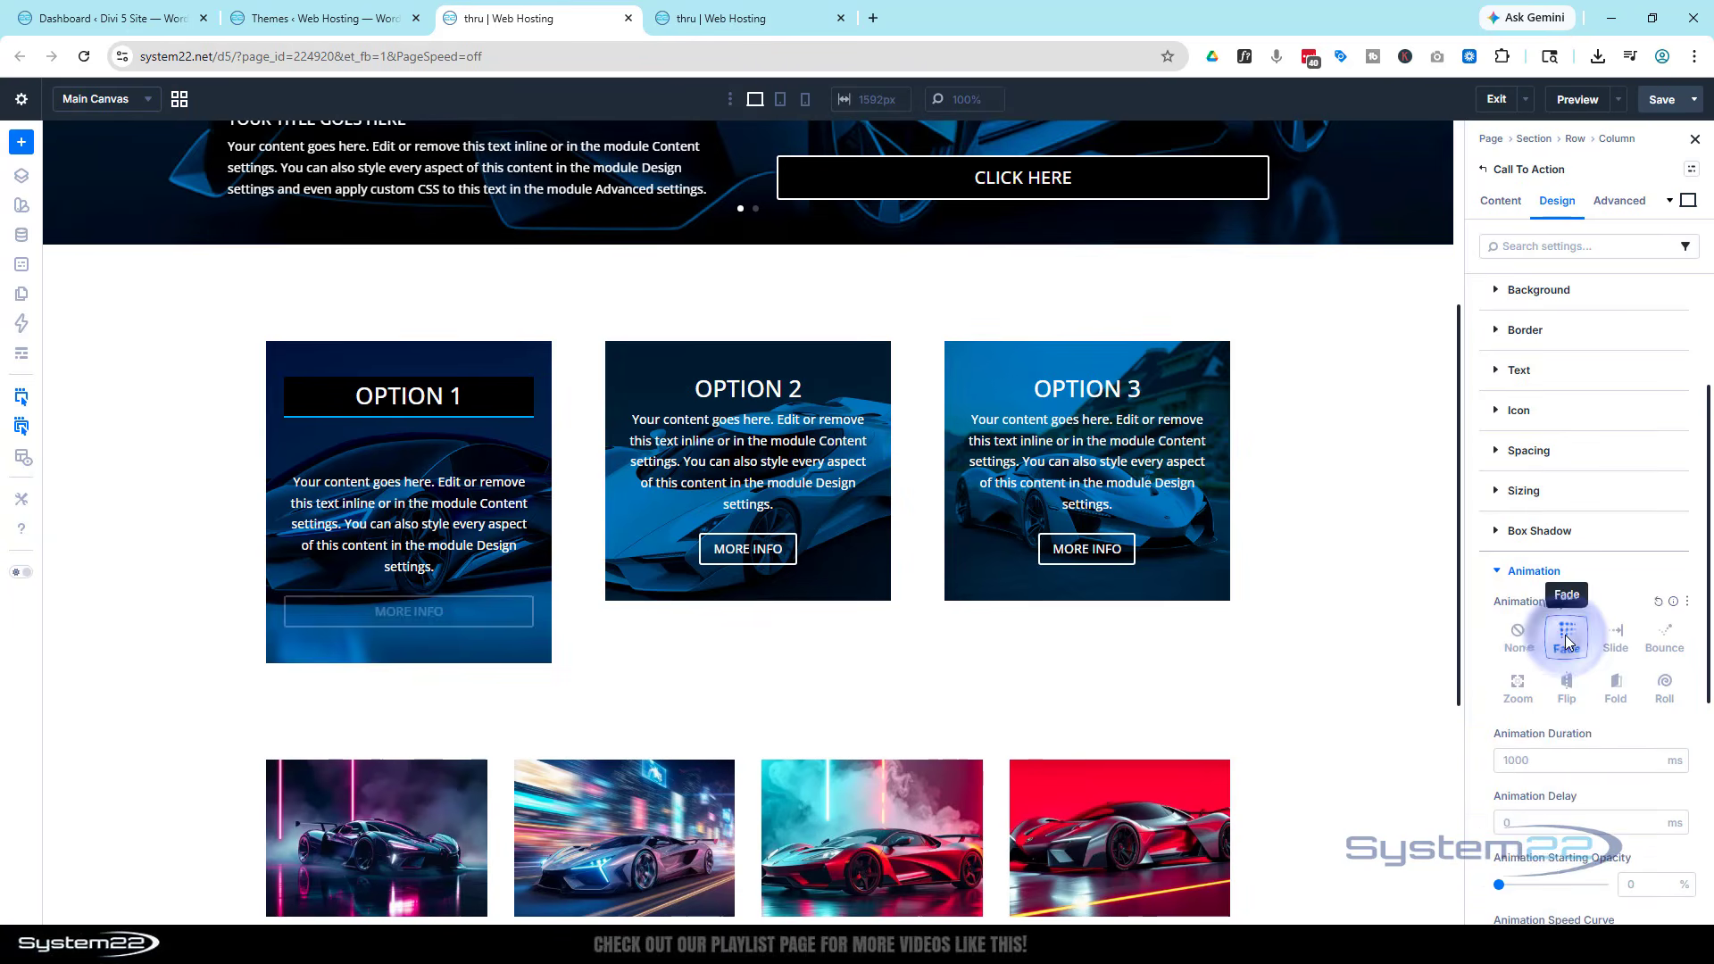
scroll(1553, 643, down, 3)
click(1508, 608)
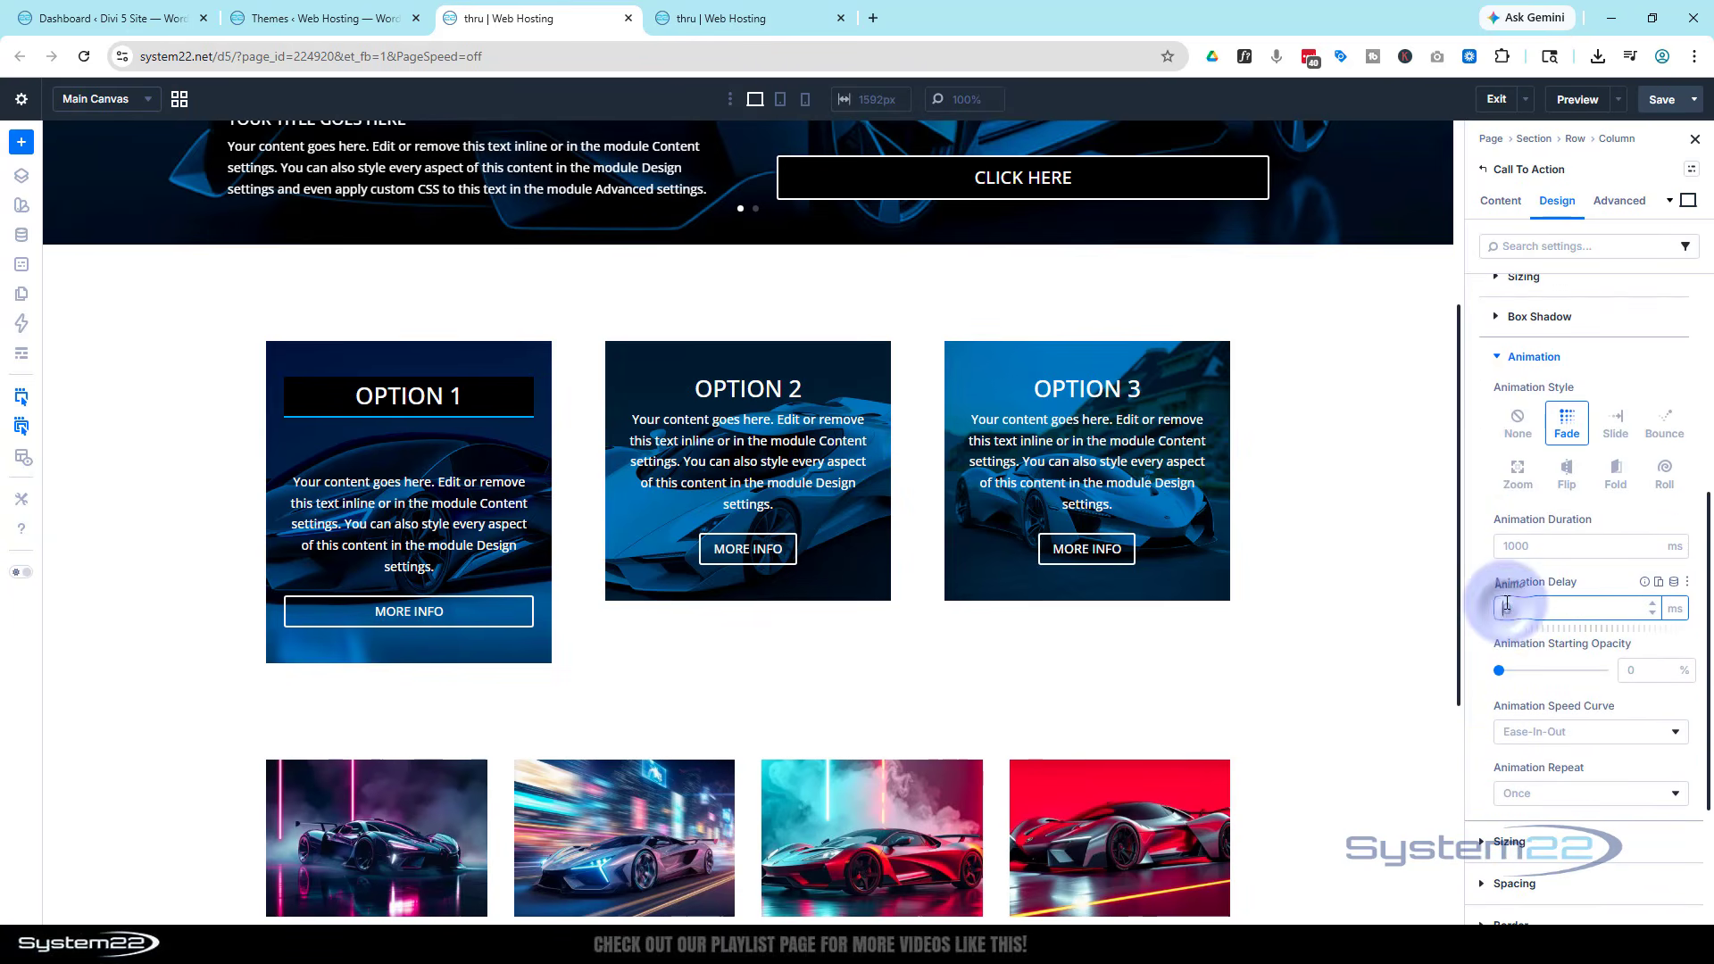
text(5)
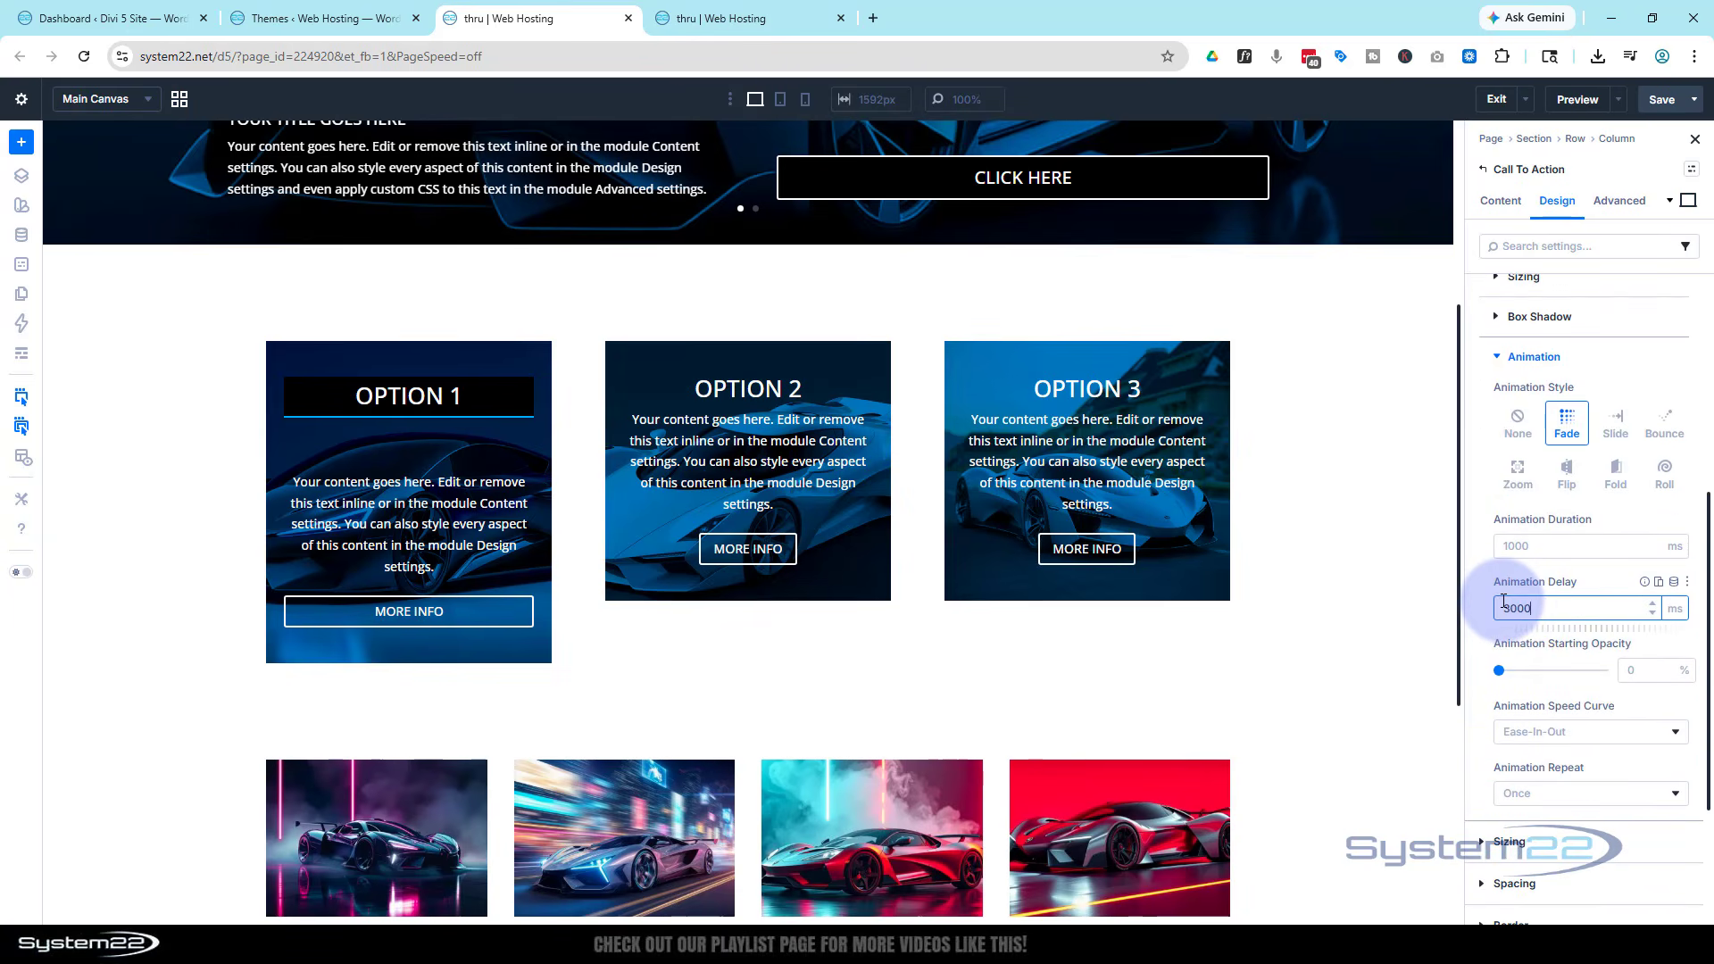
click(1596, 578)
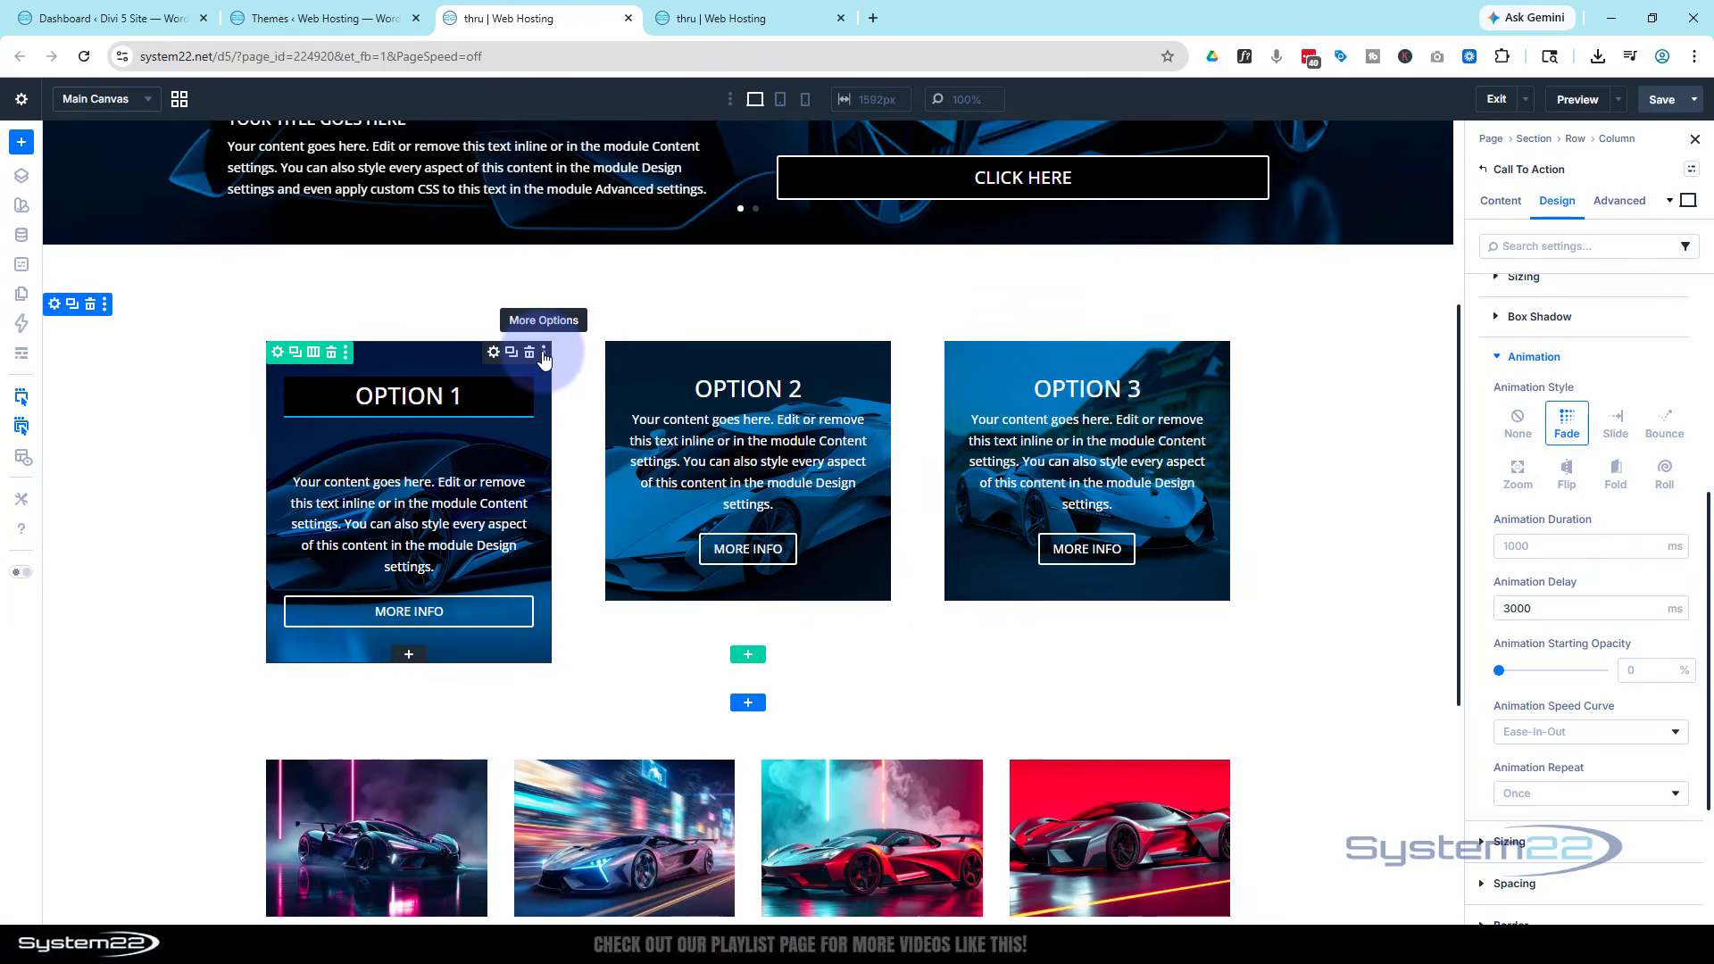
- Extend the OPTION 1 call to action's design attributes to all modules in its parent row
click(543, 353)
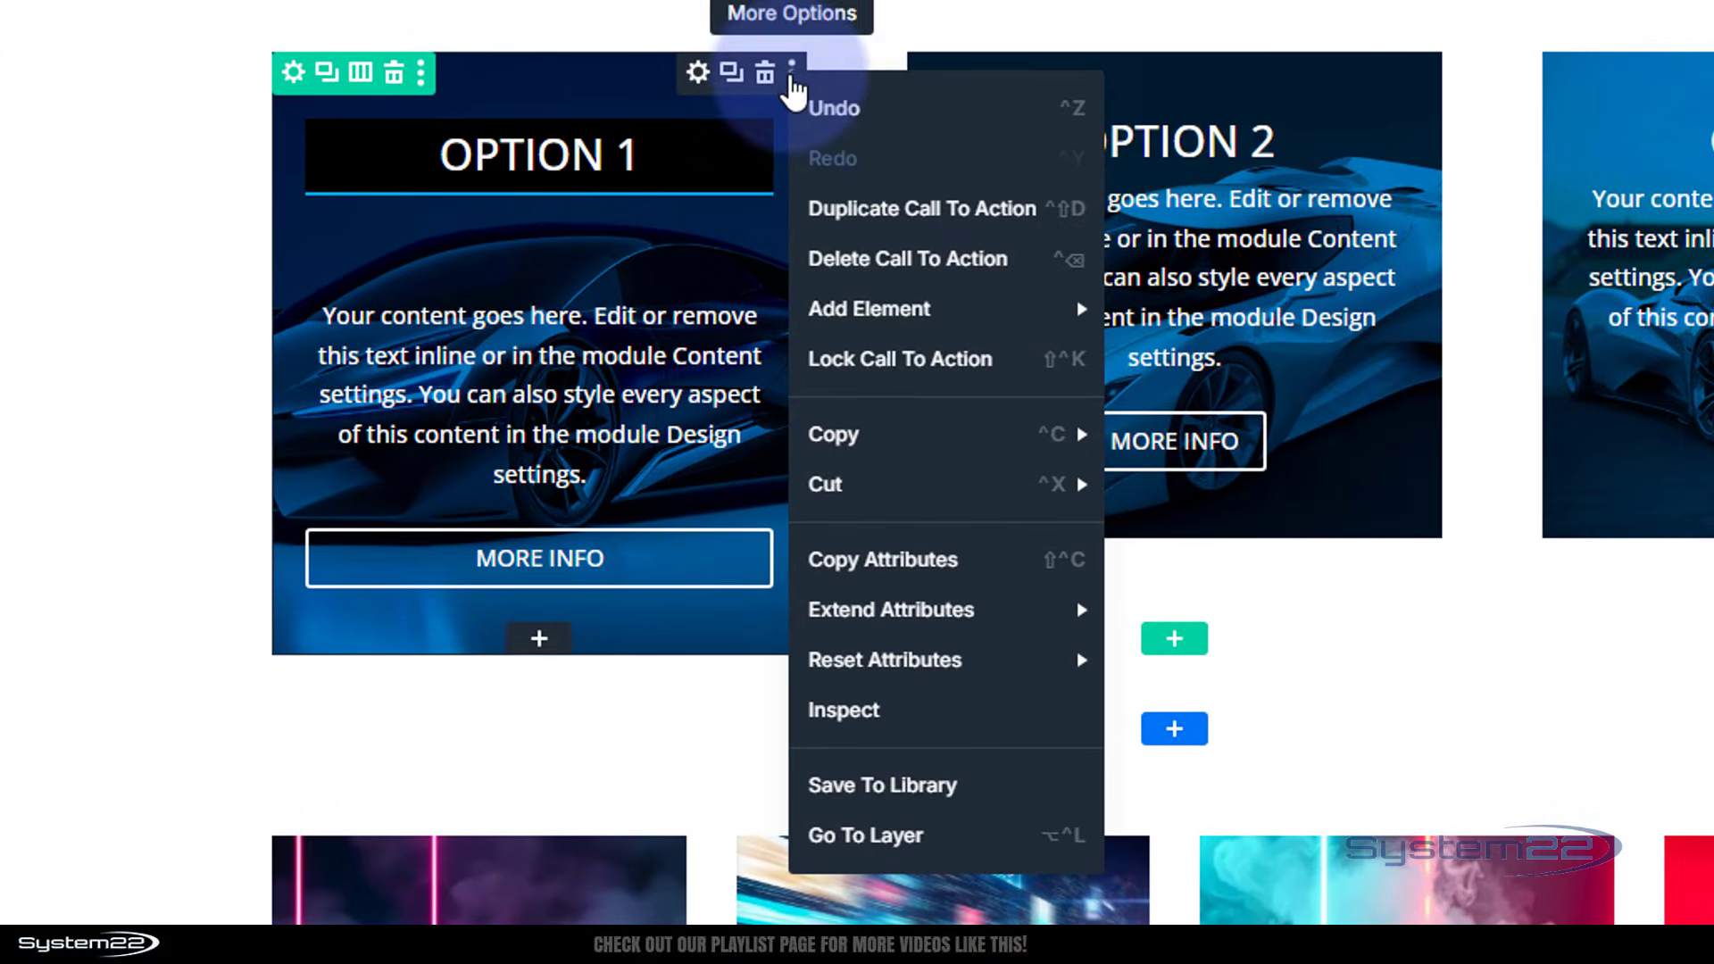
mouse_move(903, 616)
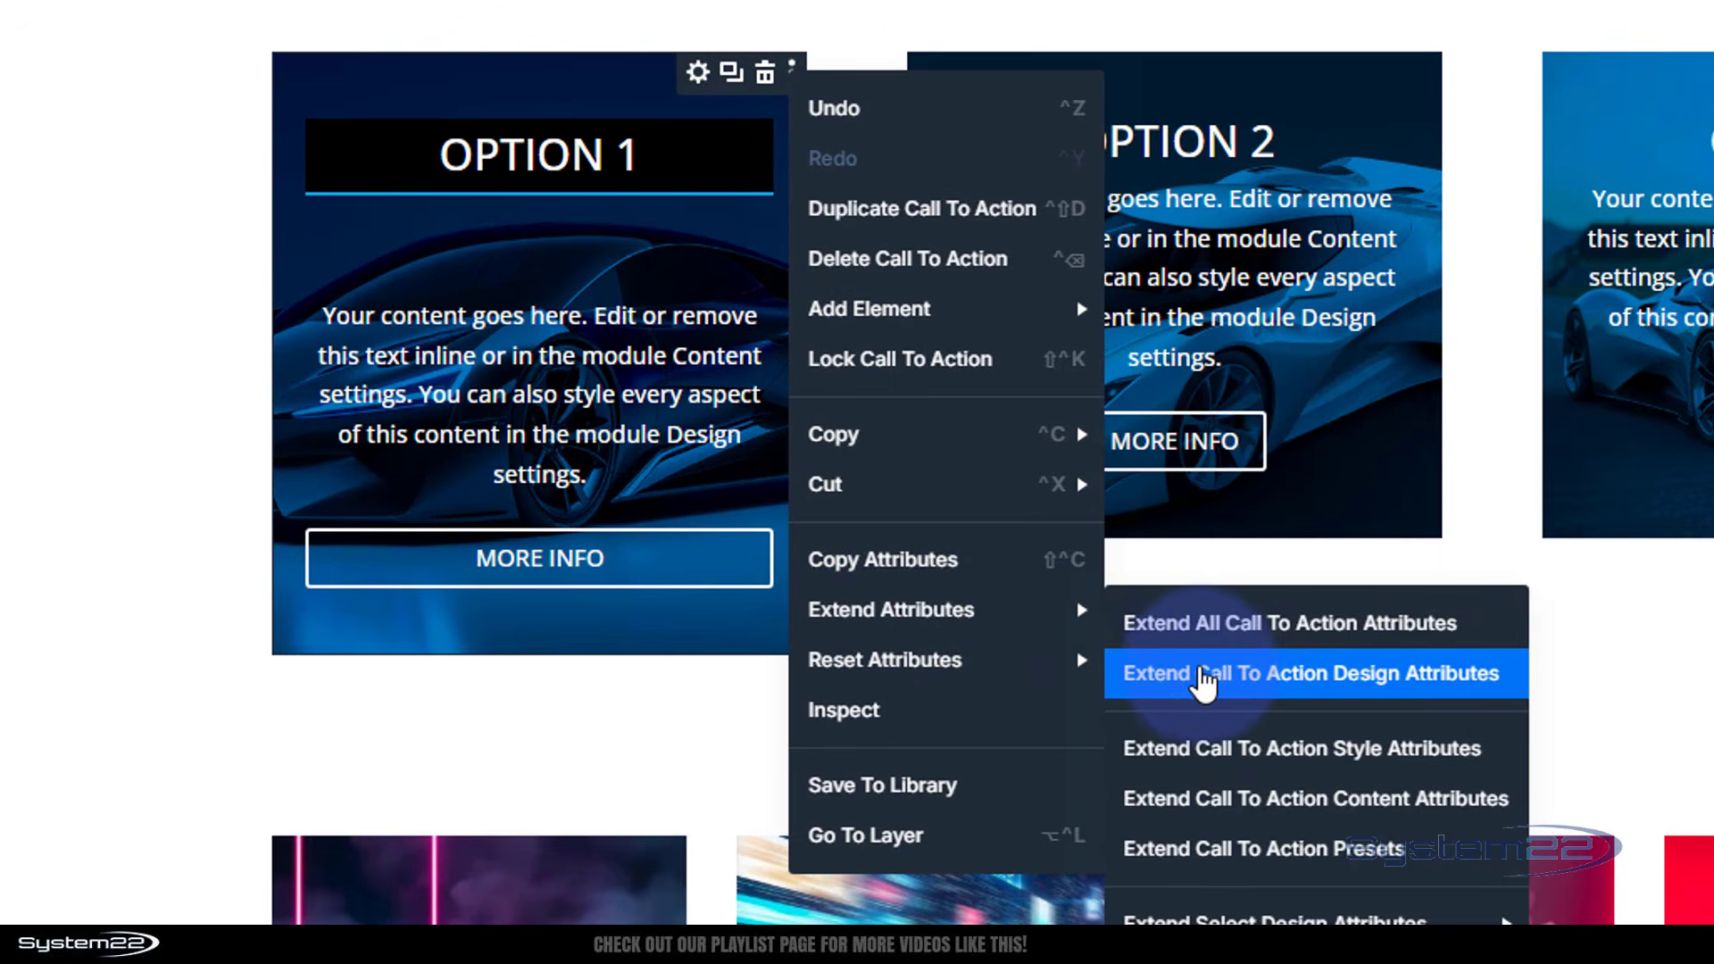
click(1355, 690)
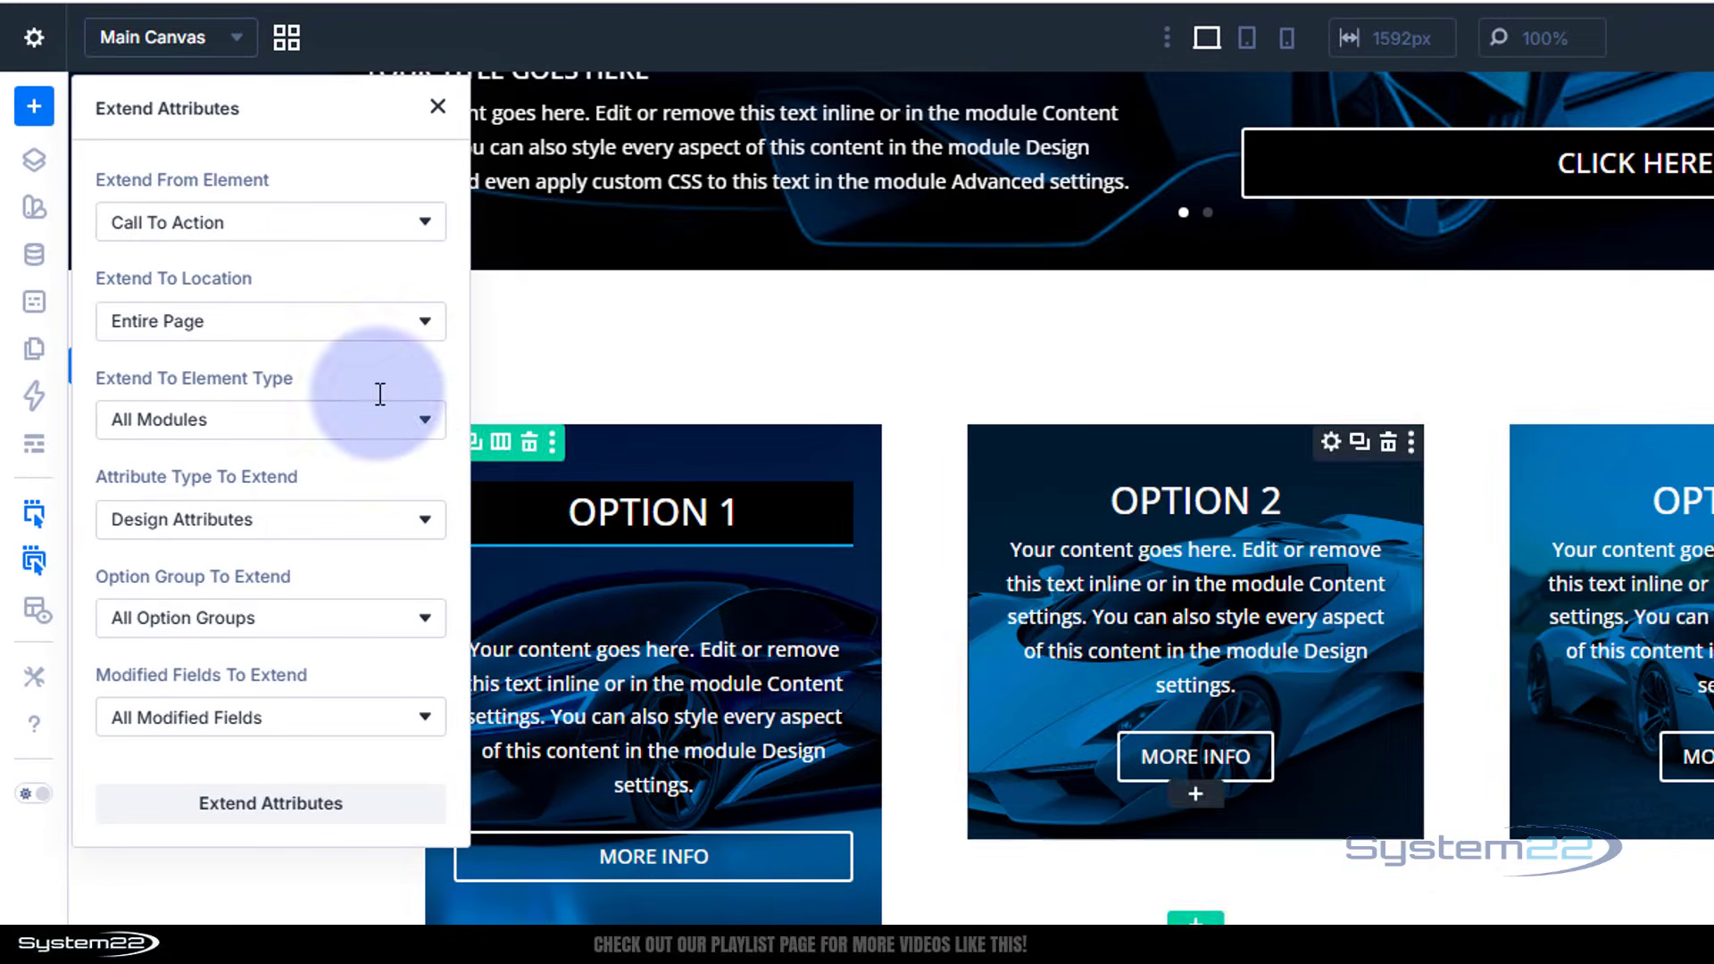
click(237, 336)
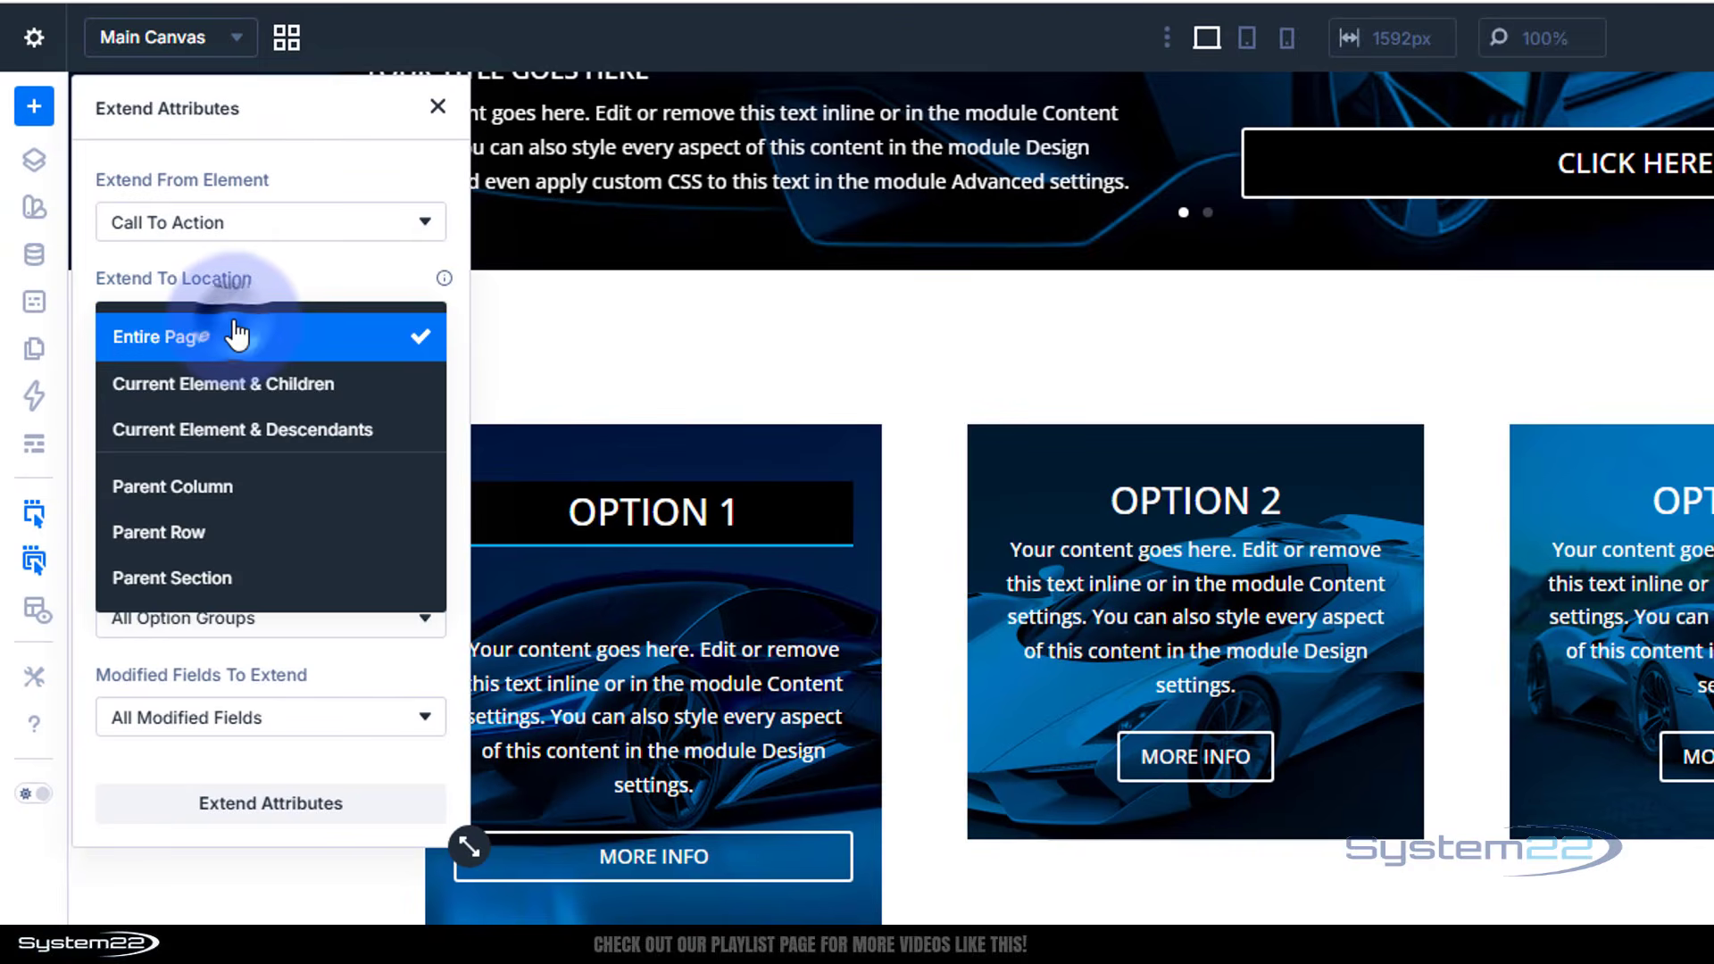
click(234, 531)
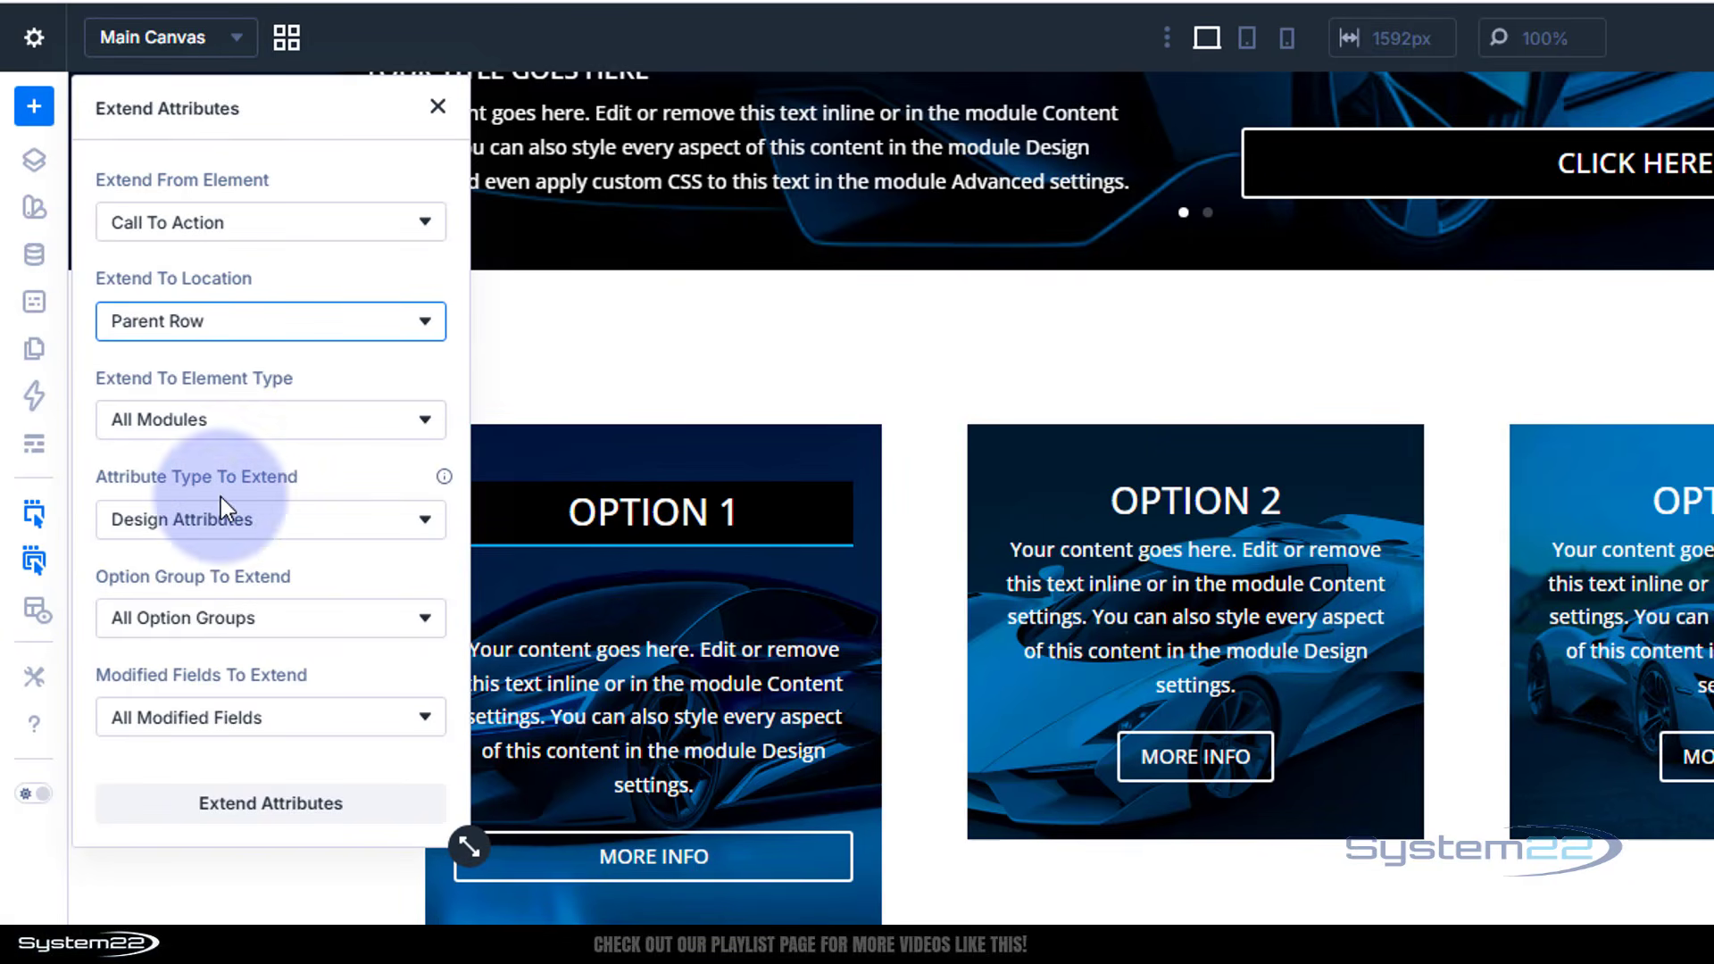
click(277, 806)
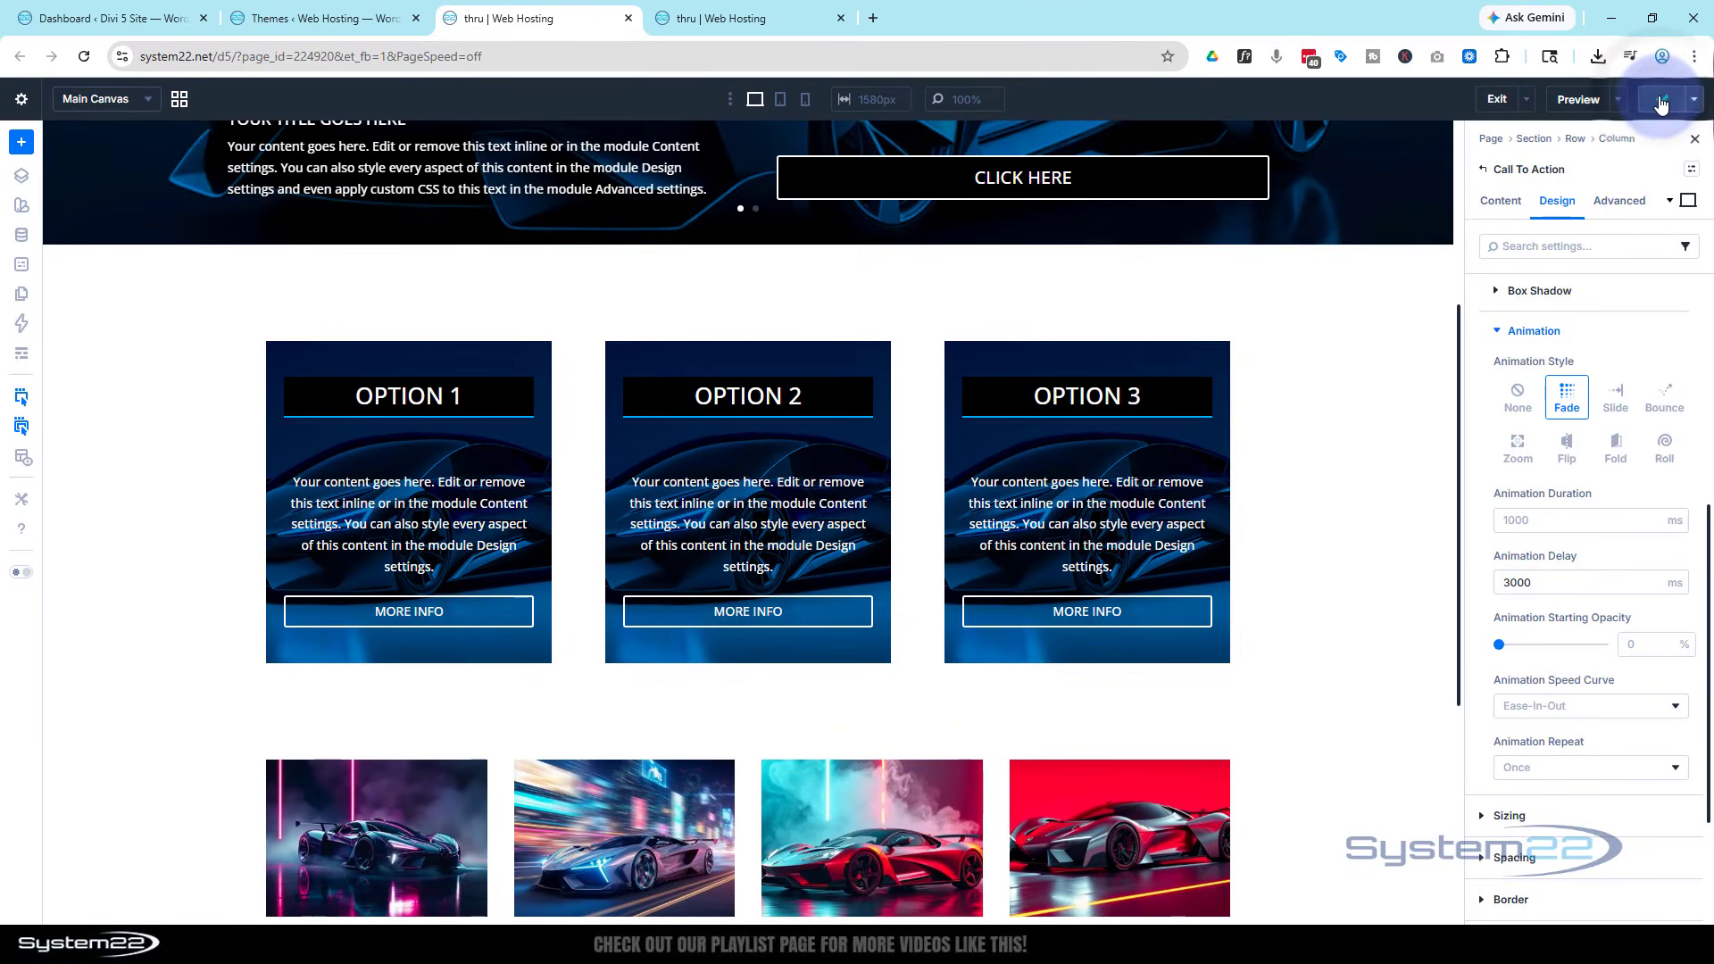
- Preview the page on the front end and reload it to watch the three cards' animations
mouse_move(1572, 105)
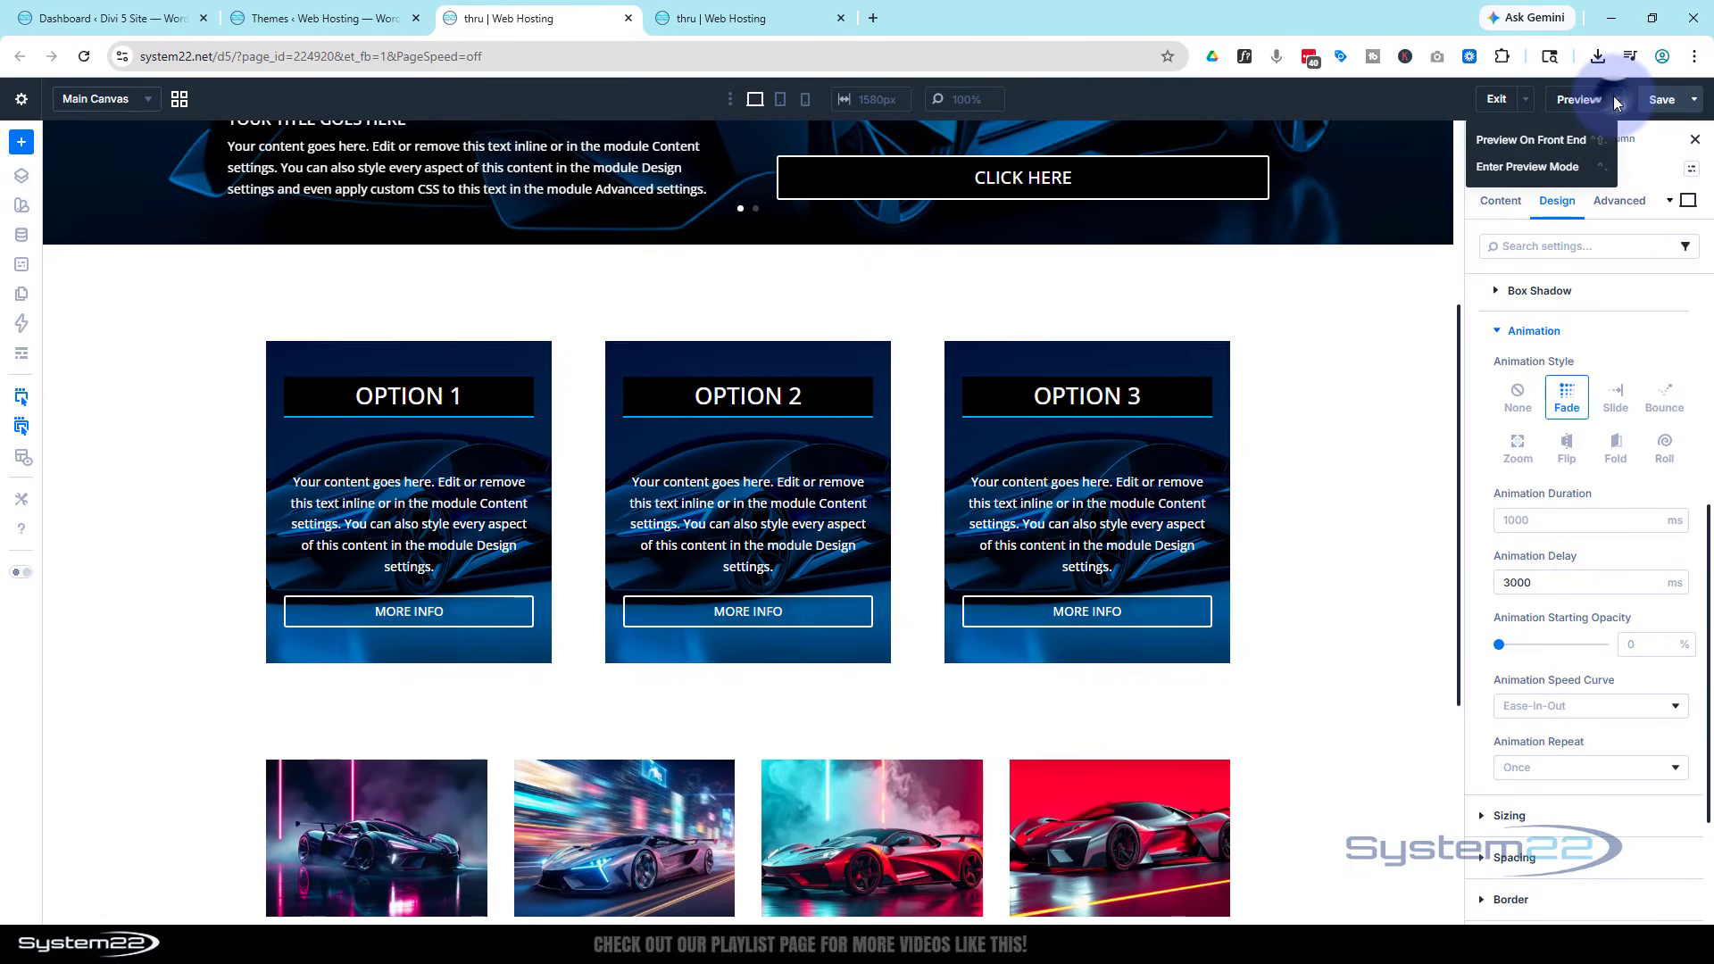
click(1536, 143)
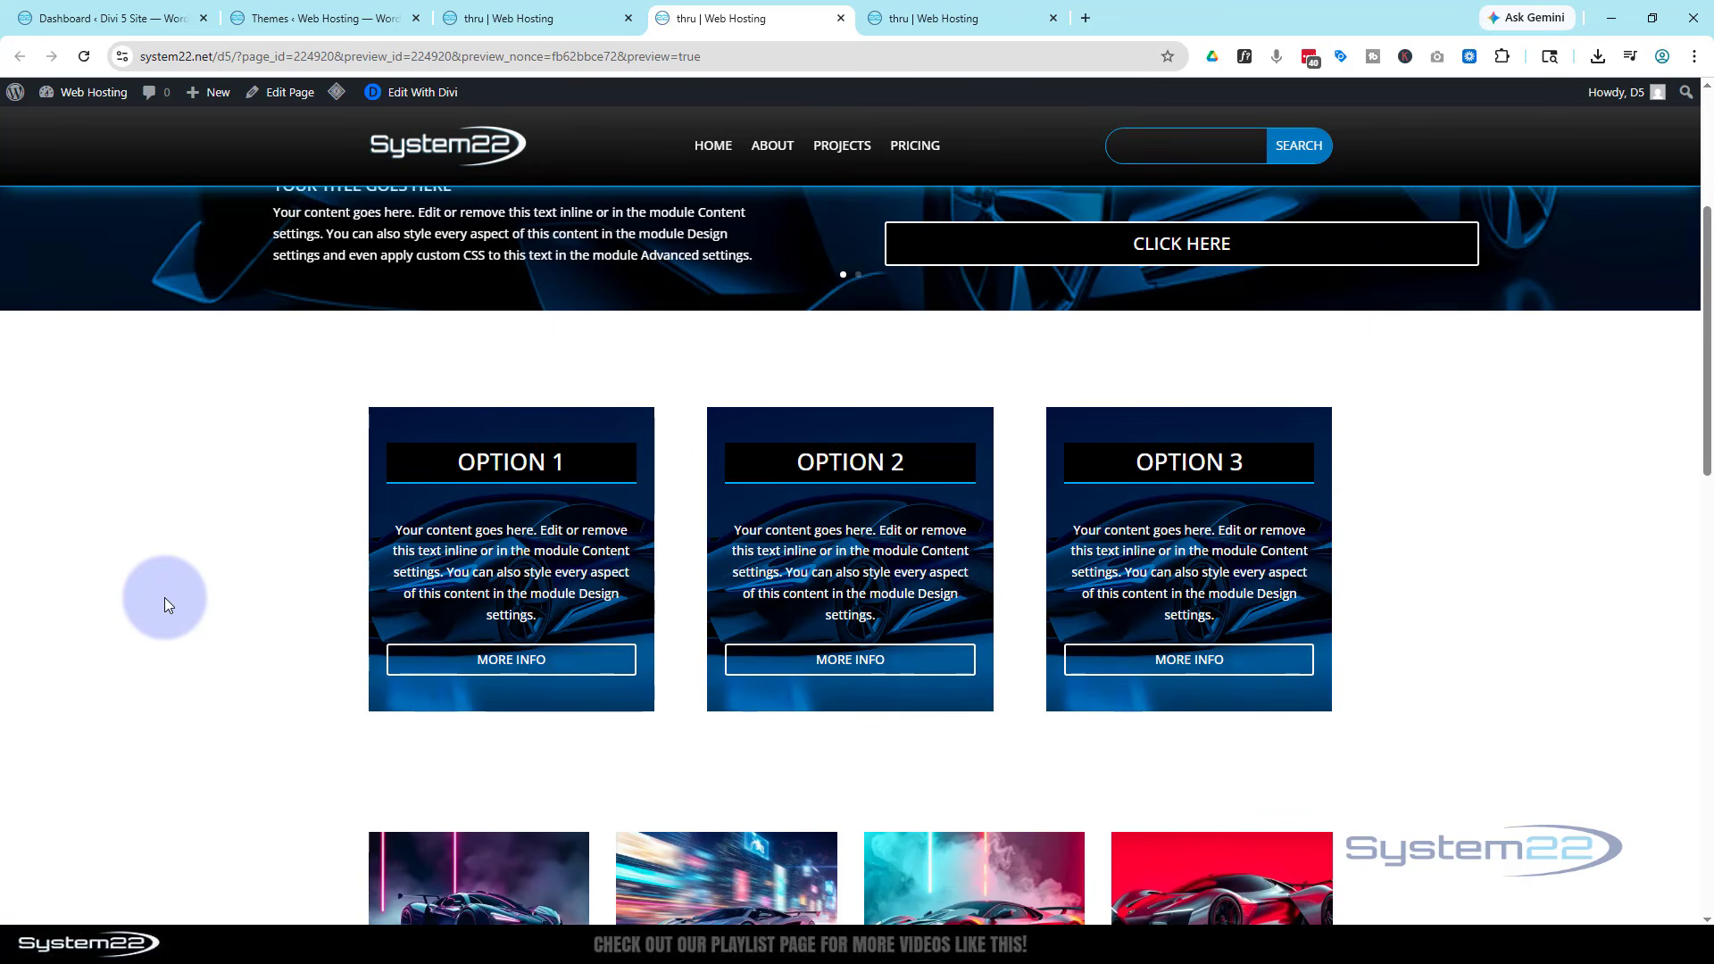
click(85, 57)
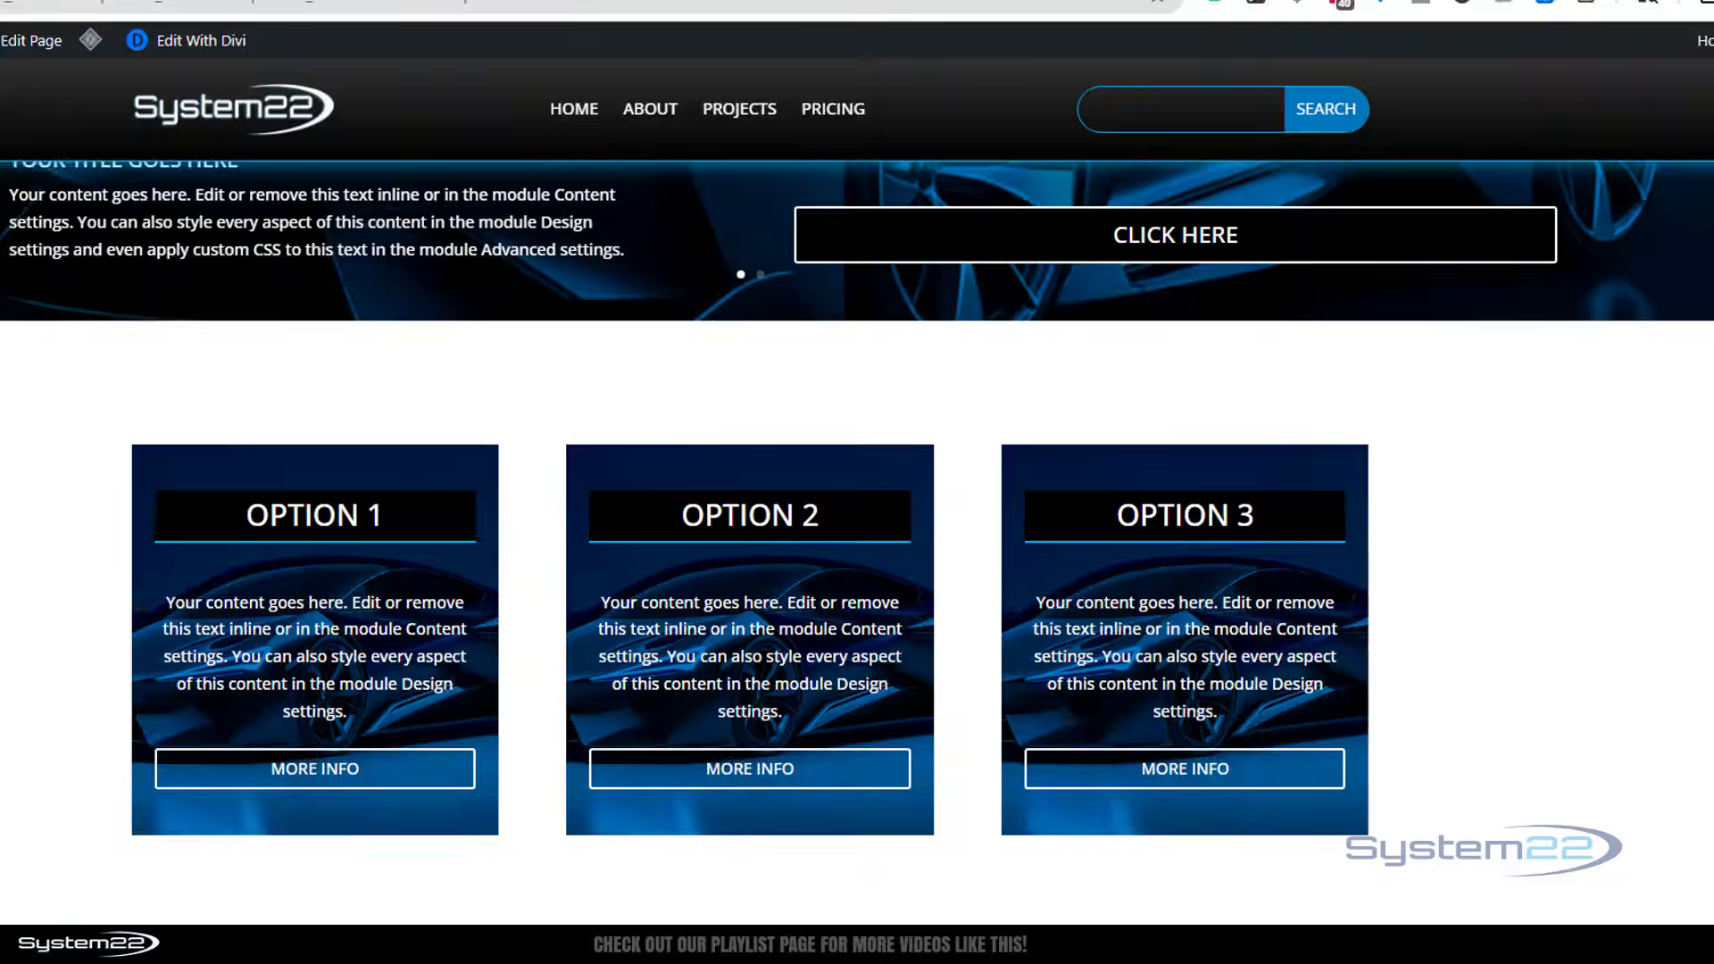
- Look at the active Divi theme's details, then return to the front-end preview and replay the card animations with a reload
click(300, 16)
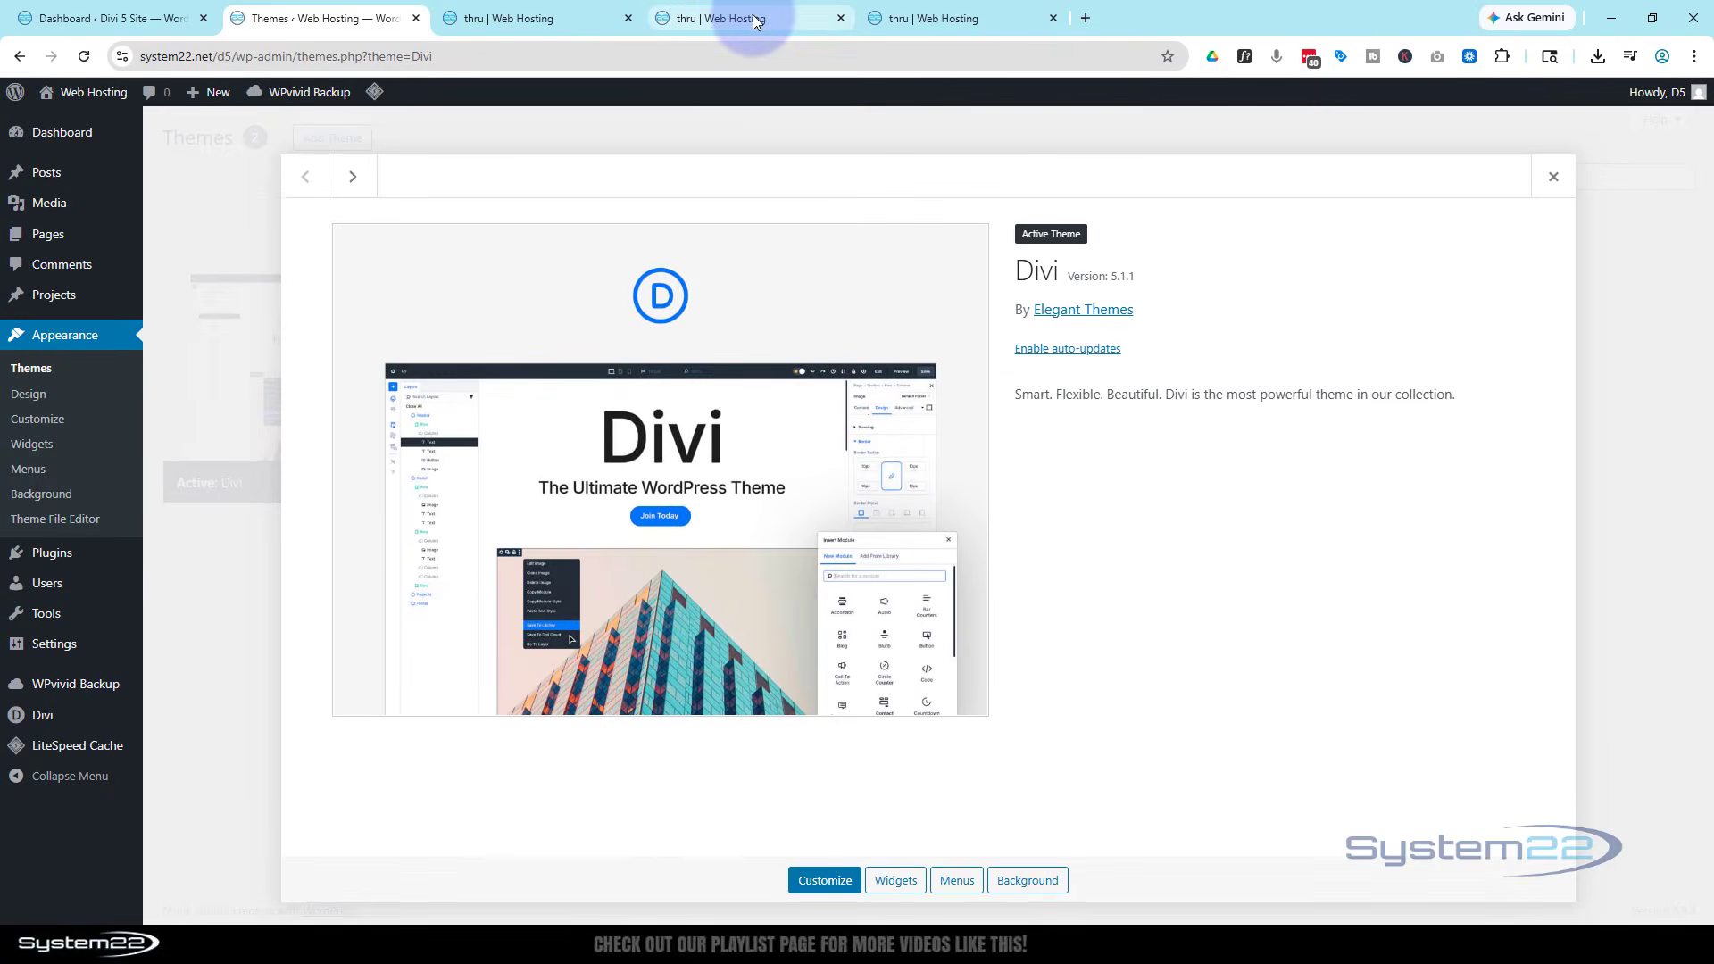
click(754, 12)
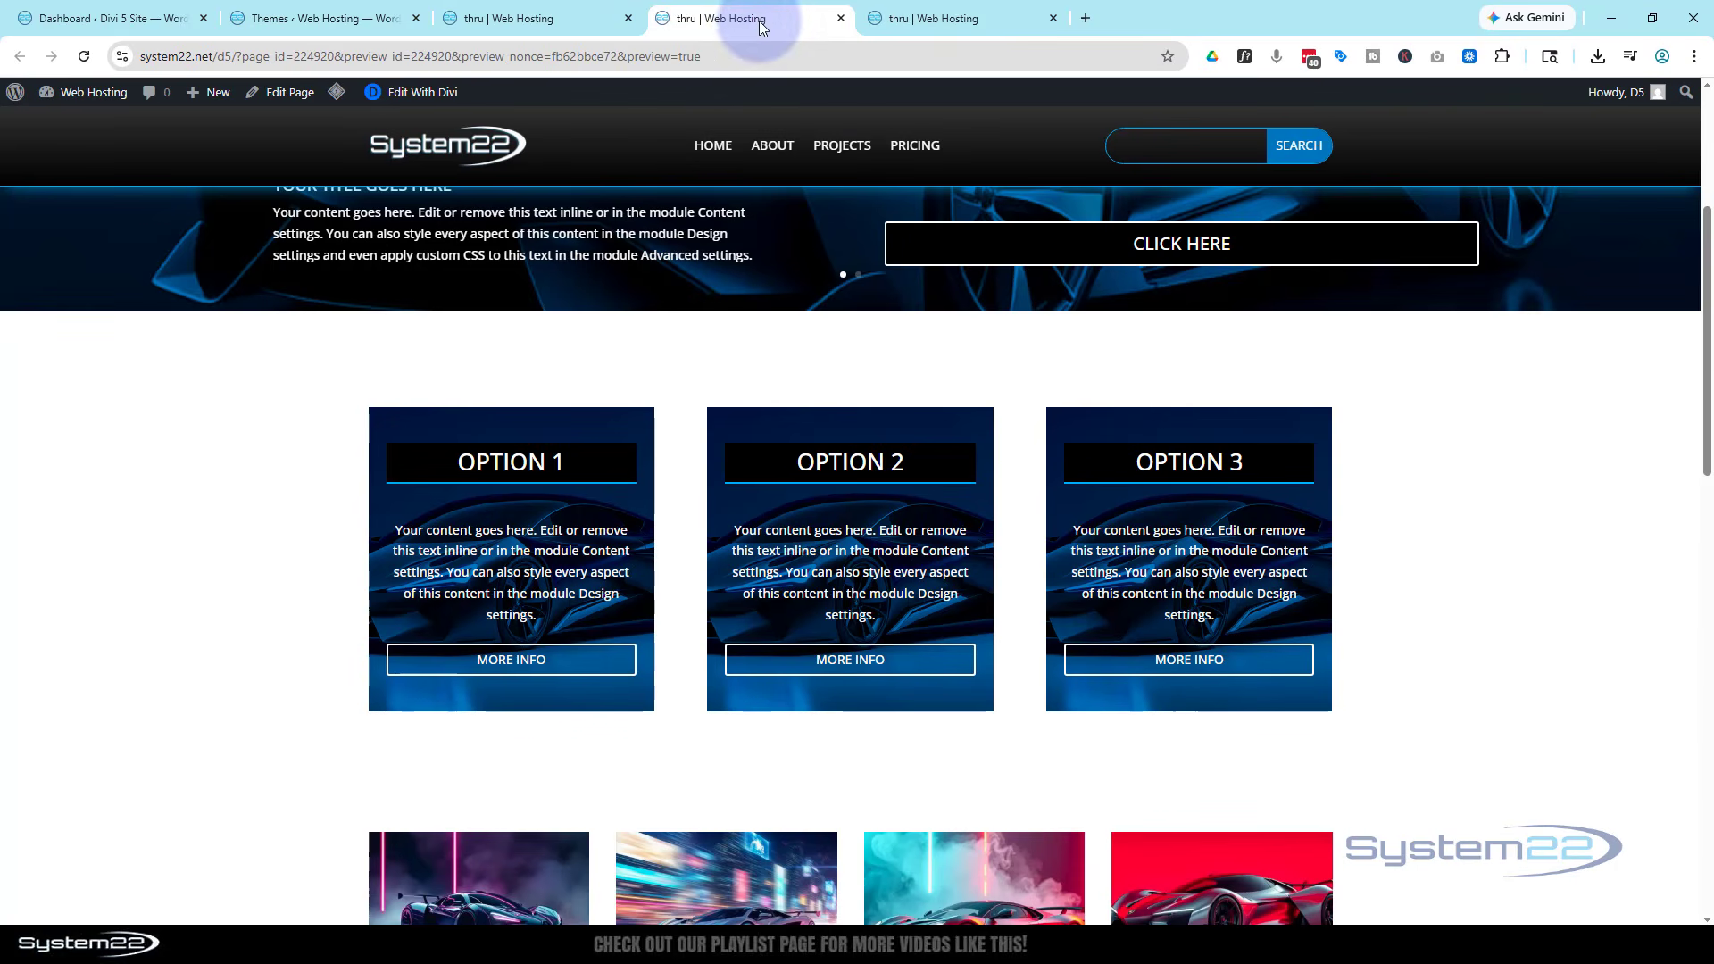
click(85, 56)
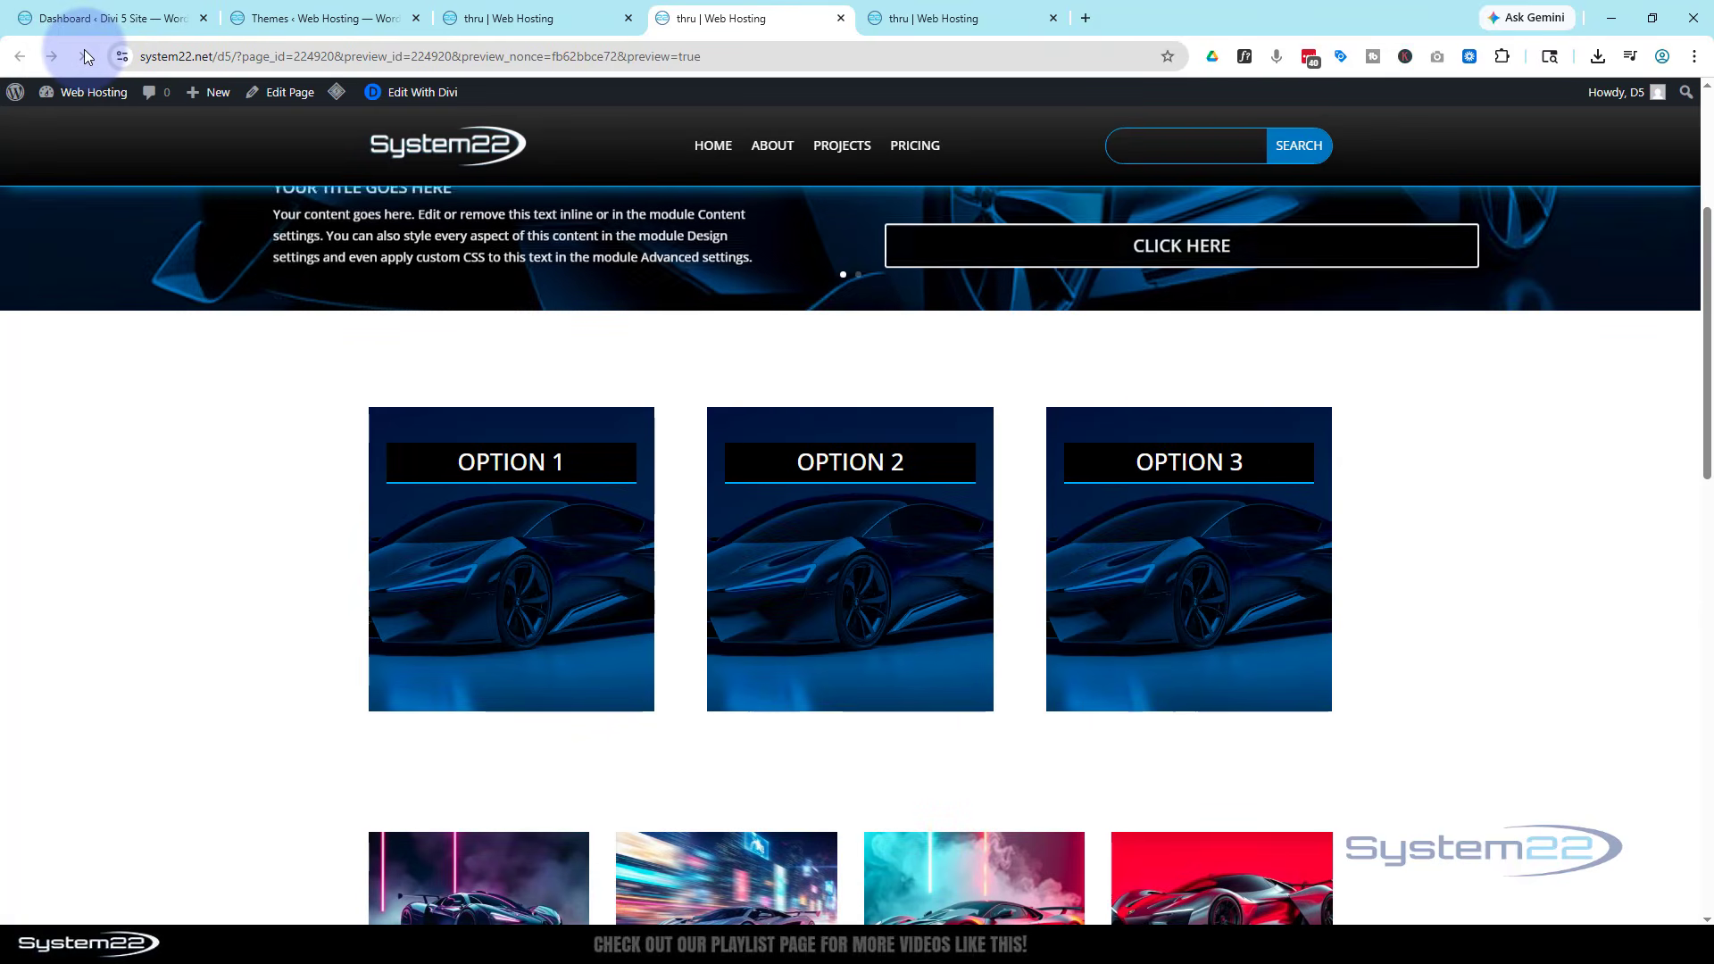